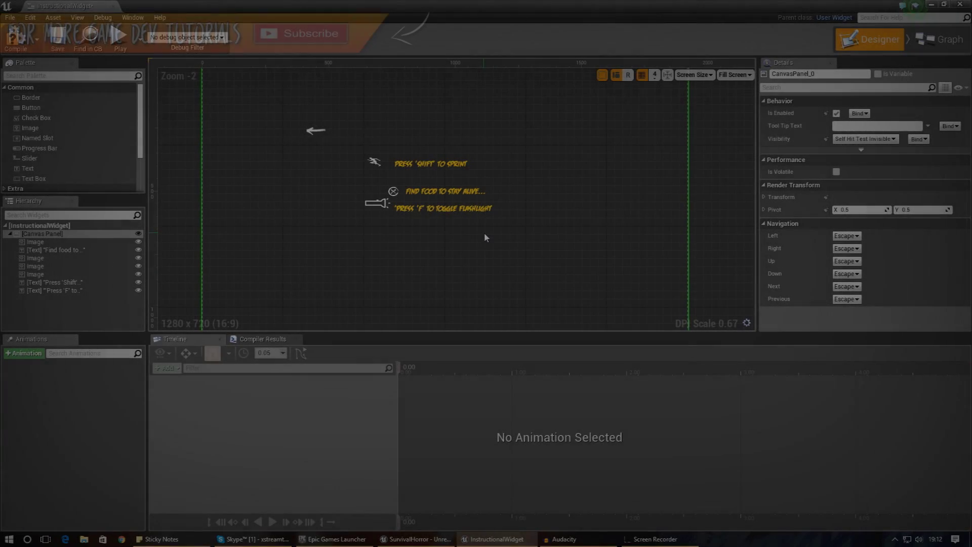
right_click_drag(448, 232, 470, 233)
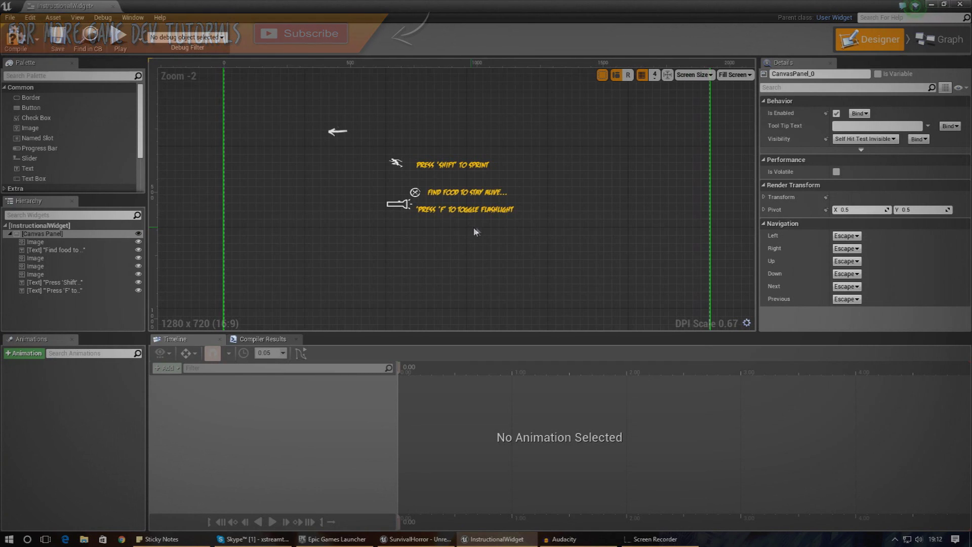
left_click(479, 214)
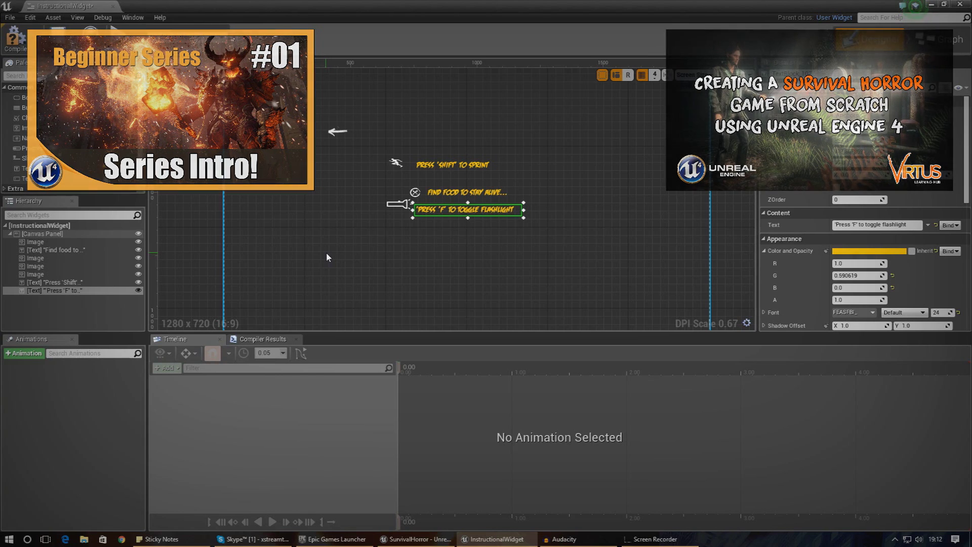
left_click(415, 193)
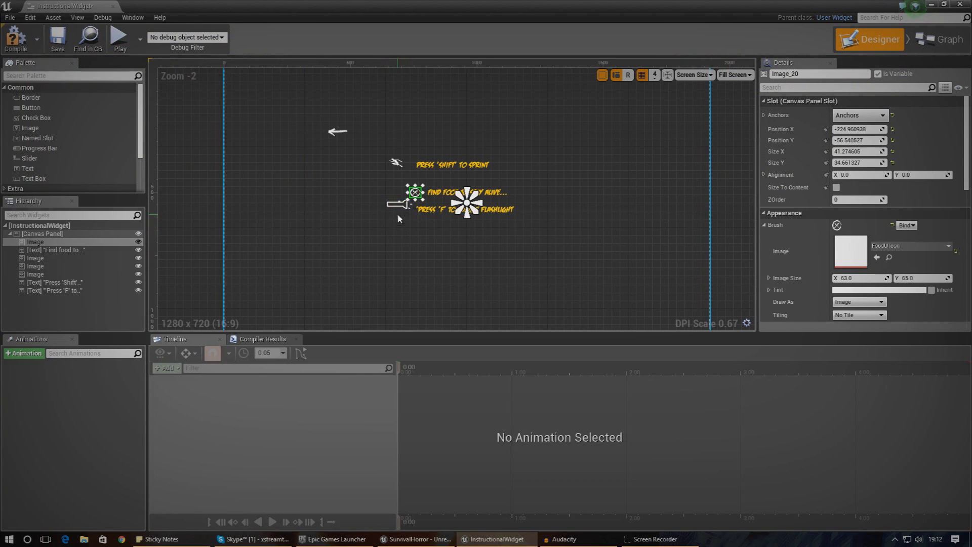
left_click(397, 208)
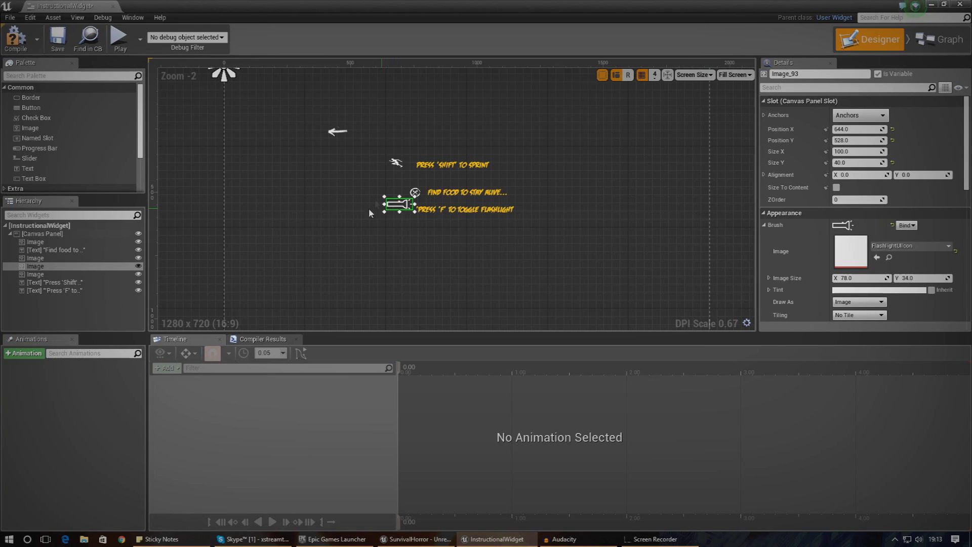
Move the arrow image closer to the canvas's upper-left corner, to about X 340, Y 172
left_click(330, 132)
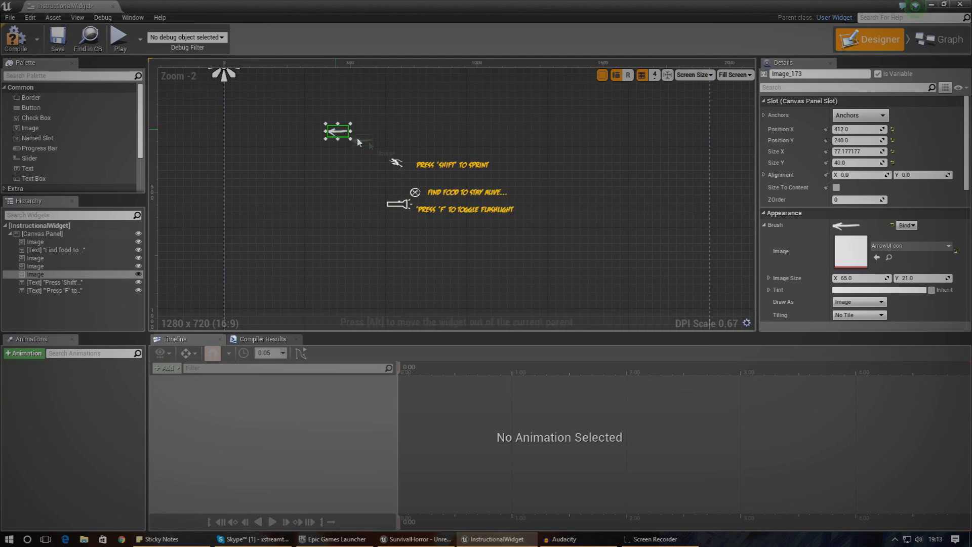
left_click_drag(330, 130, 310, 114)
left_click(386, 117)
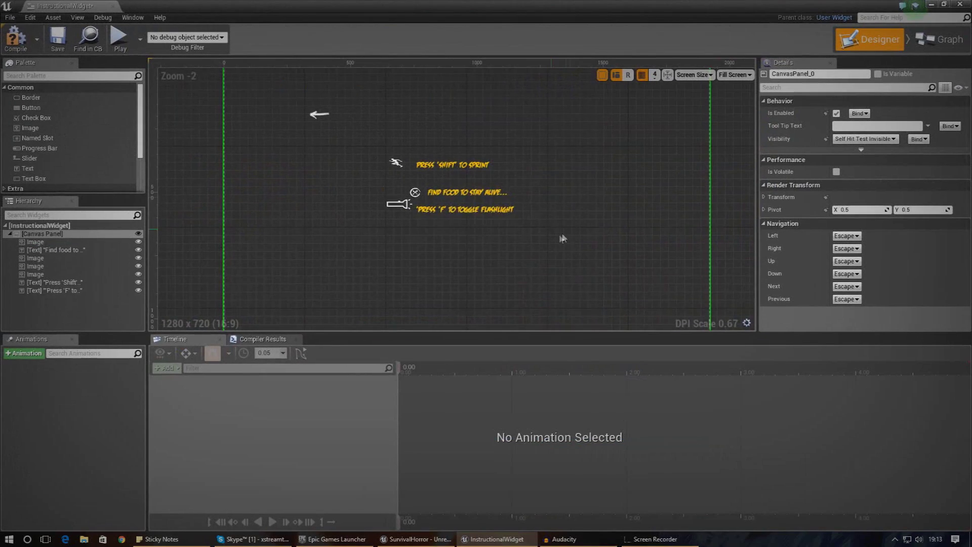
Add a text widget to the canvas directly beside the arrow's tail, at about X 424, Y 172
scroll(515, 205, "down", 3)
scroll(510, 221, "up", 3)
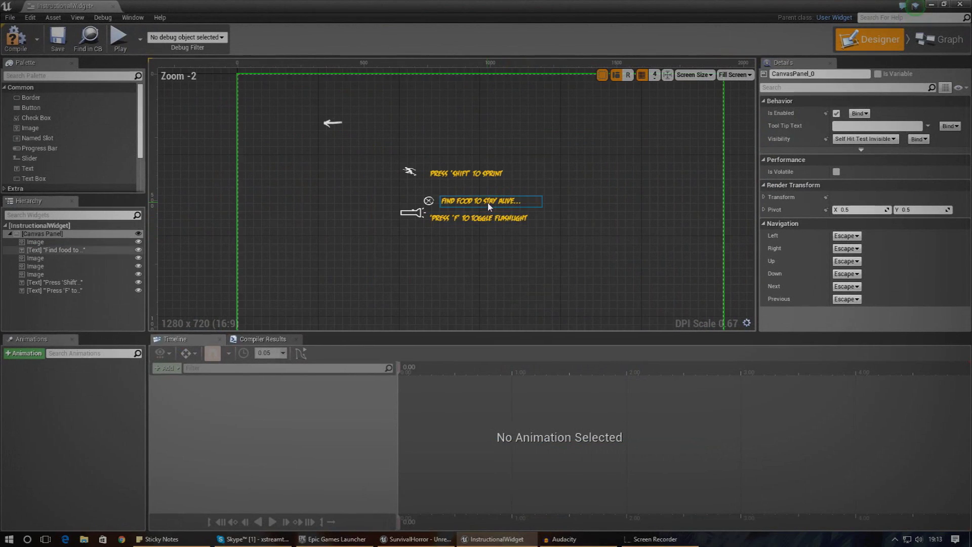
left_click(503, 219)
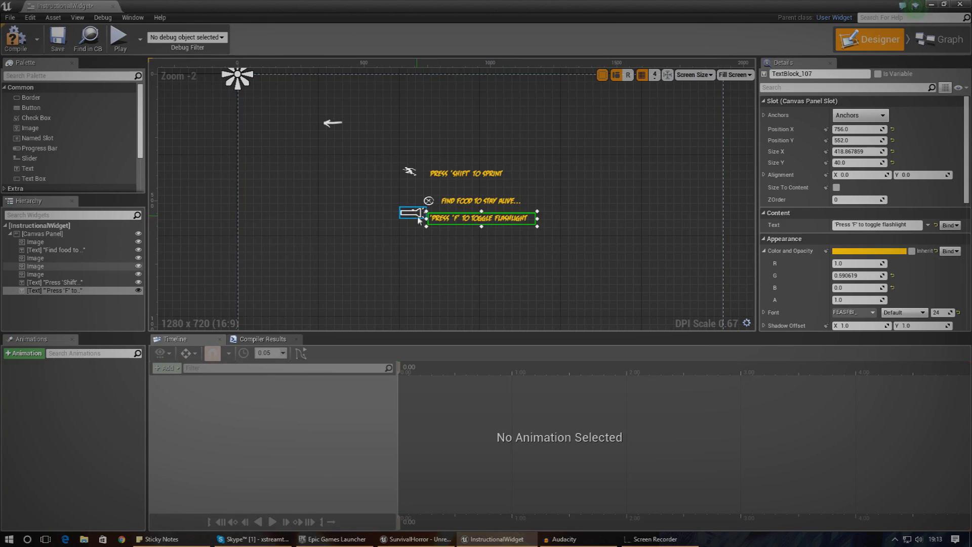
left_click_drag(27, 168, 362, 116)
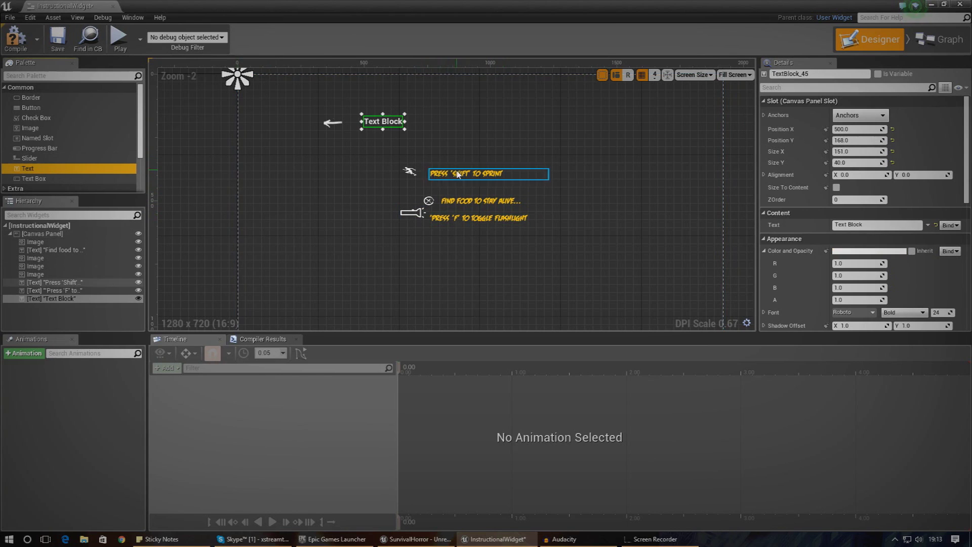
mouse_move(373, 127)
left_mouse_down()
mouse_move(340, 126)
mouse_move(354, 129)
left_mouse_up()
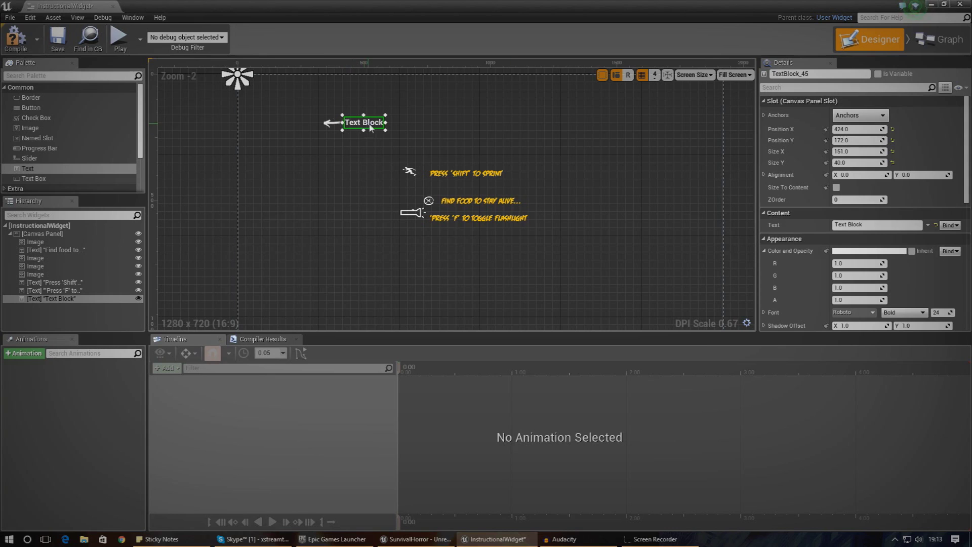
Set the new text block's content to "Stamina, Hunger & Battery Power Shown Here" and widen it to about 674 so the text fits
left_click(893, 225)
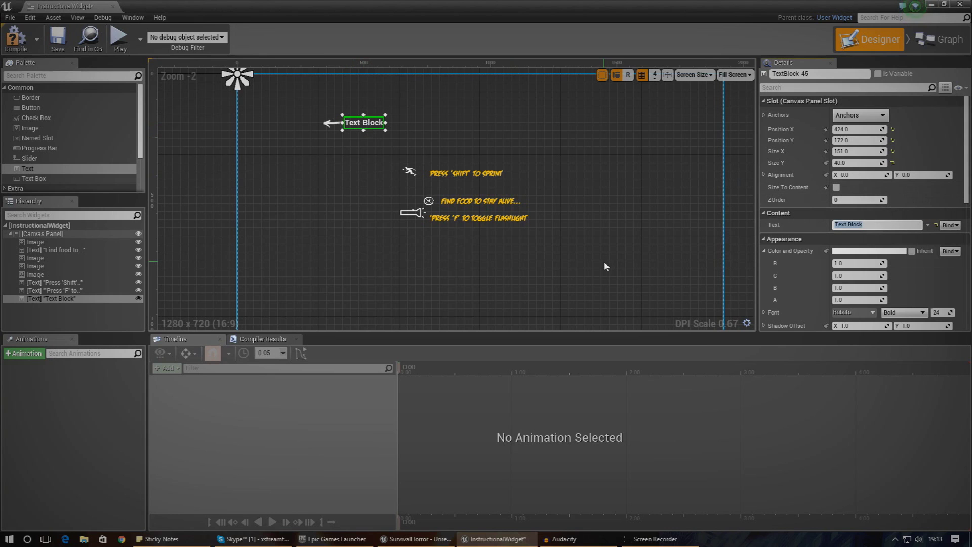
type("Stamina, Hung")
type("er & Battery Pow")
key("shift+Return")
type("SH")
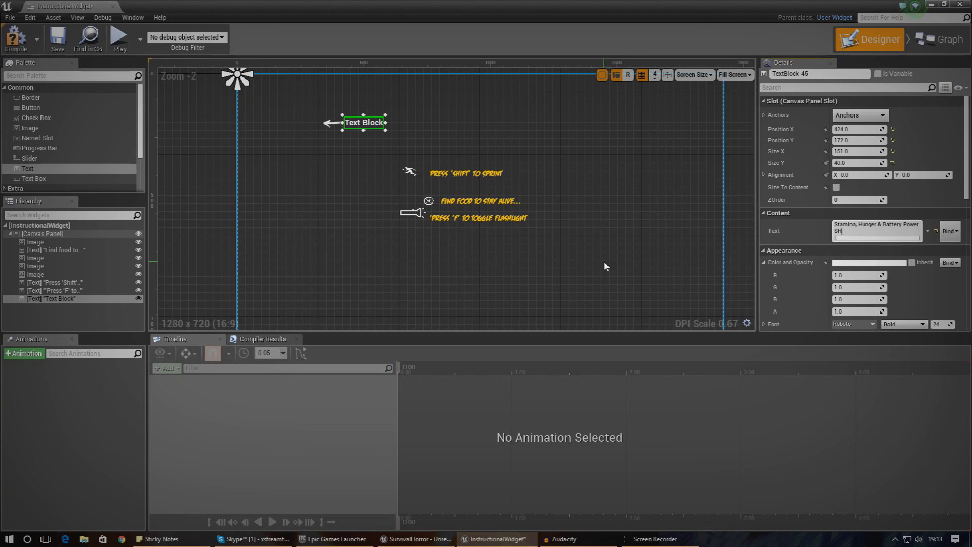
type("own Here")
key("Return")
left_click_drag(386, 122, 518, 134)
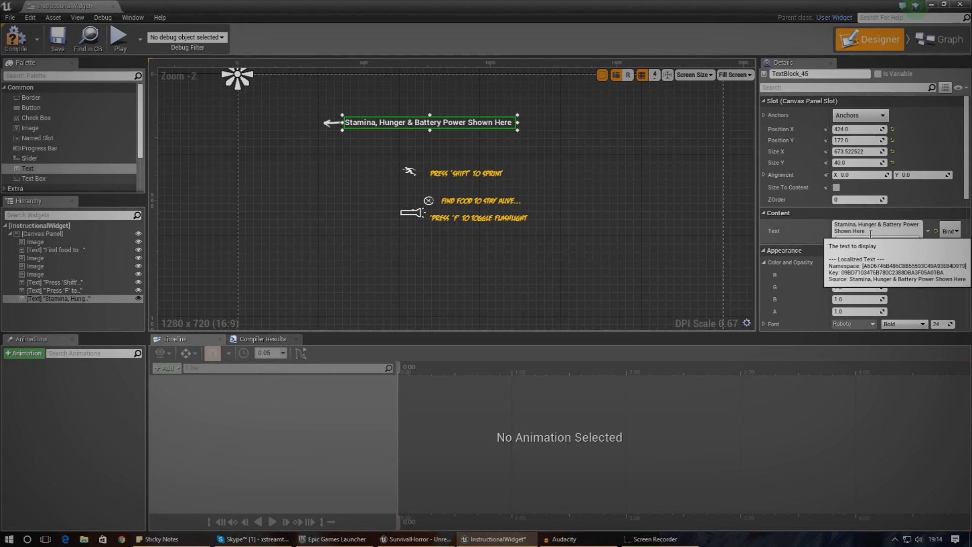
Try to colour the stamina text by sampling the "Find food to stay alive..." text with the eyedropper
left_click(874, 264)
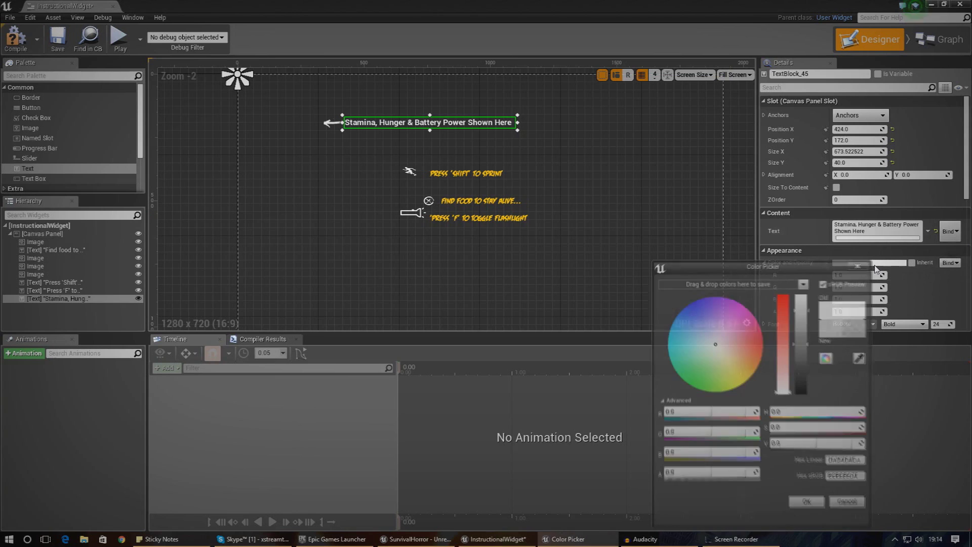
left_click(861, 360)
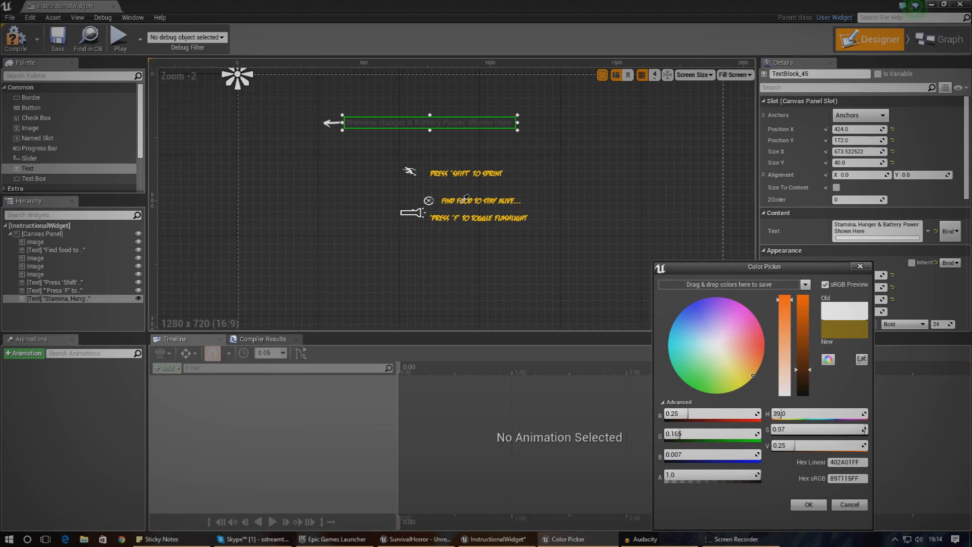
left_click(466, 199)
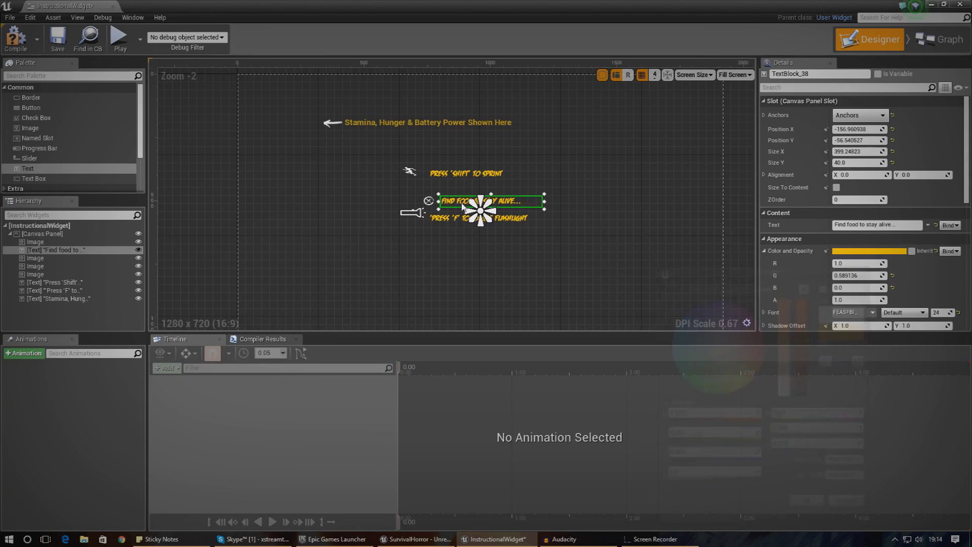
Set the stamina text's colour to golden yellow FFCA00FF (sRGB) by sampling the "Press 'Shift' To Sprint" text with the eyedropper
scroll(493, 149, "up", 3)
scroll(495, 153, "up", 1)
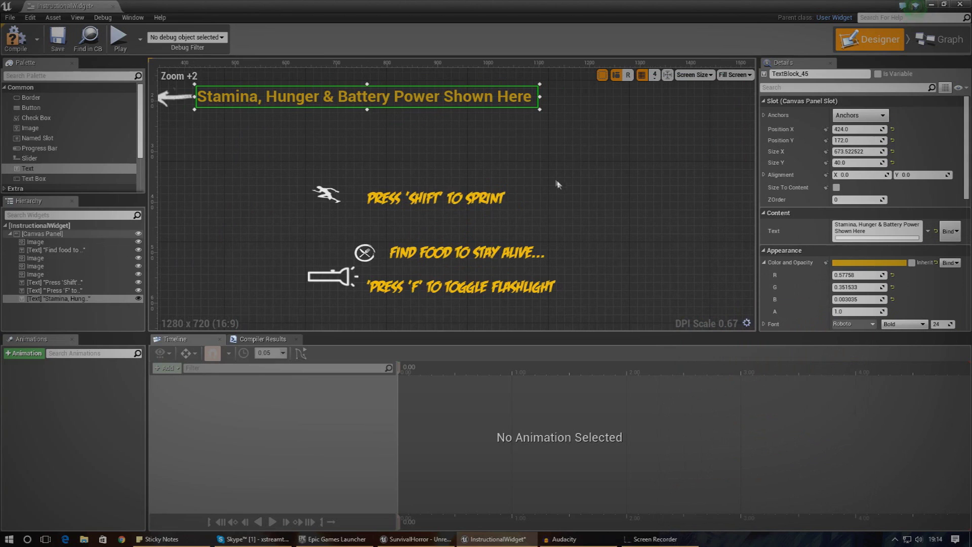
left_click(869, 263)
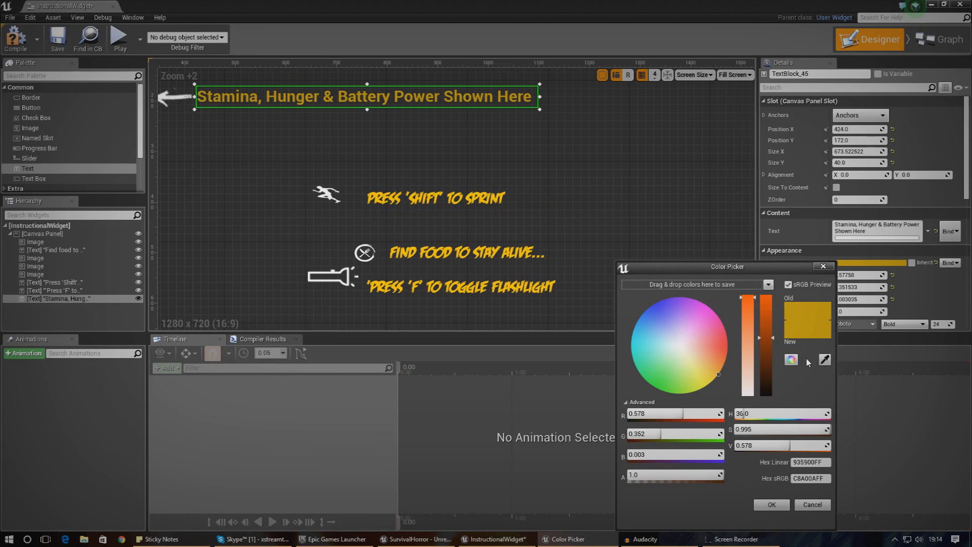
left_click(822, 359)
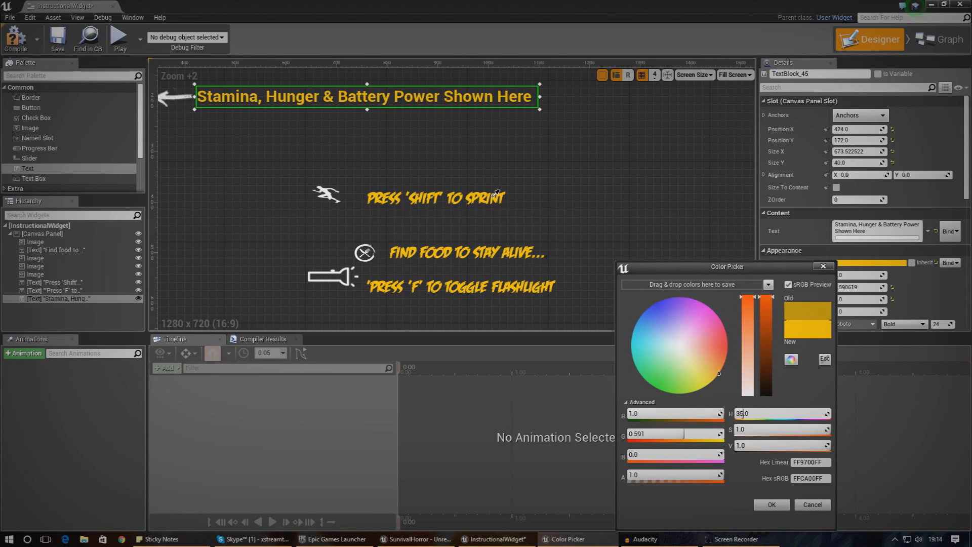
left_click(496, 195)
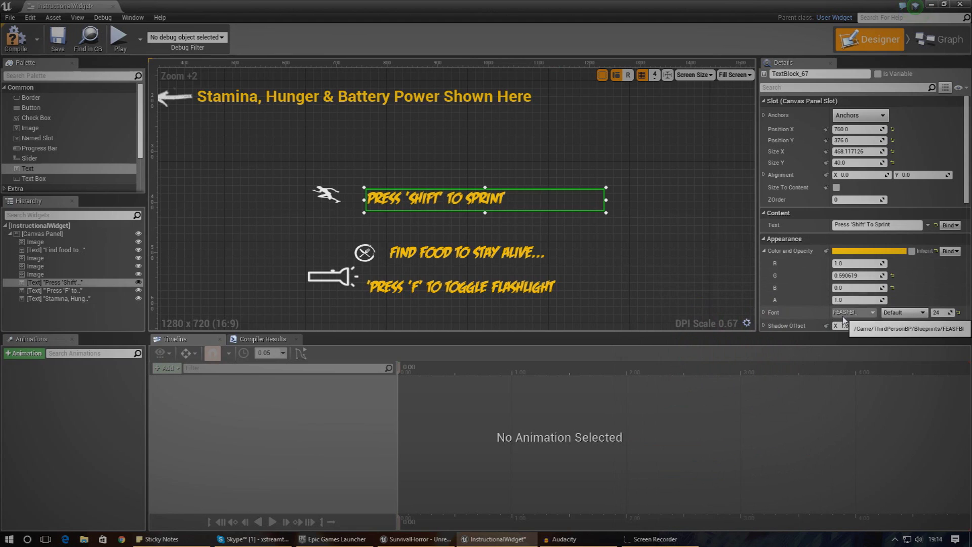
Change the stamina text's font to FEASFBI_ so it matches the other instruction texts
left_click(494, 102)
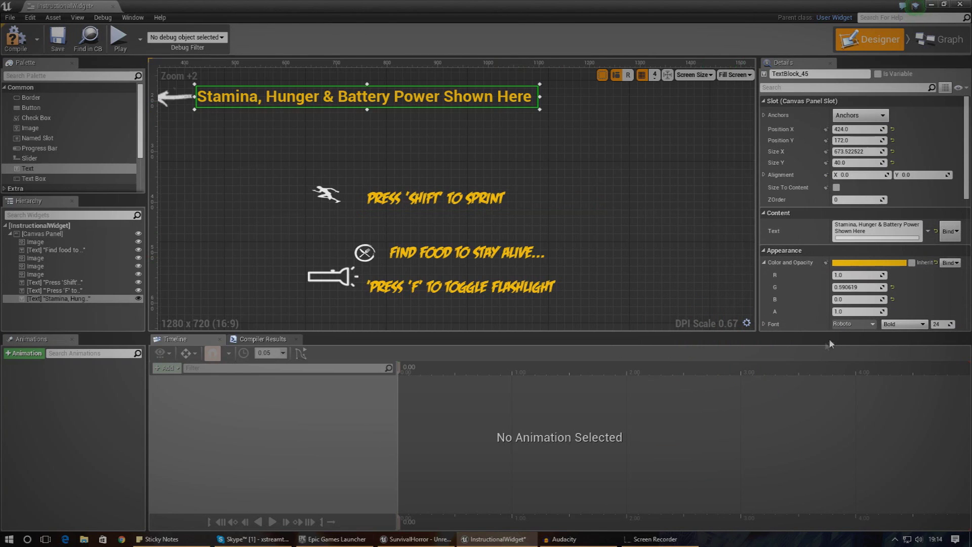
left_click(845, 325)
left_click(880, 186)
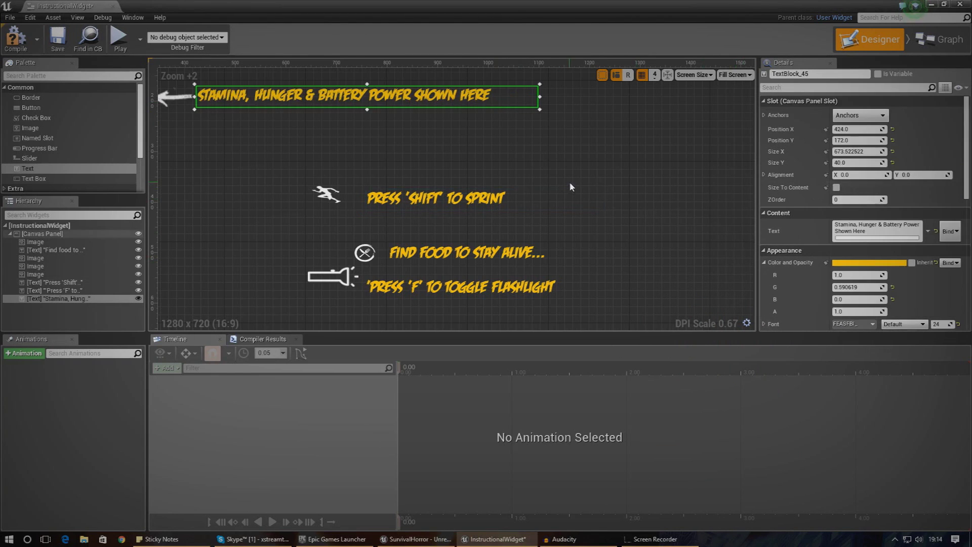
left_click(354, 182)
Set the colour alpha of the flashlight, food, sprint and stamina texts to 0 to make them transparent
right_click_drag(236, 167, 397, 226)
scroll(397, 230, "down", 5)
left_click(458, 250)
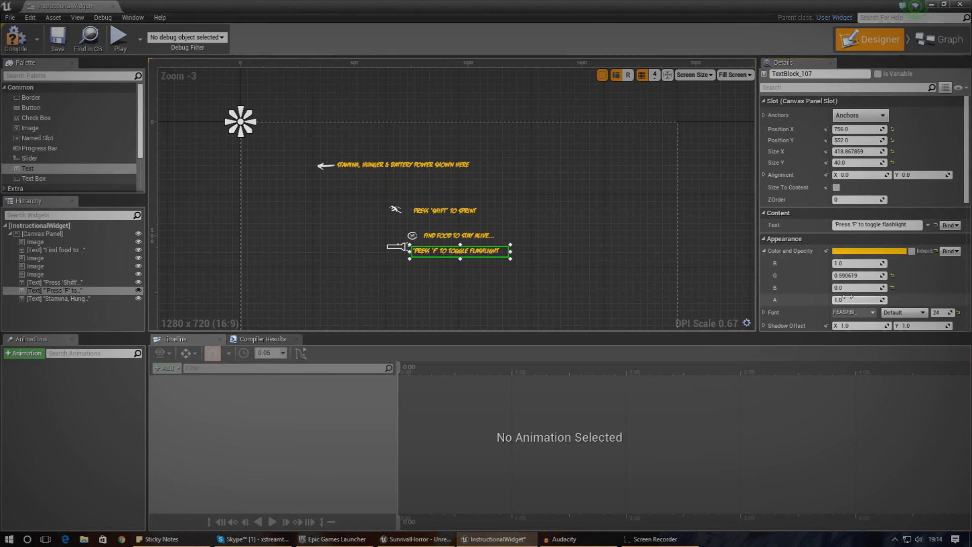
left_click(456, 236)
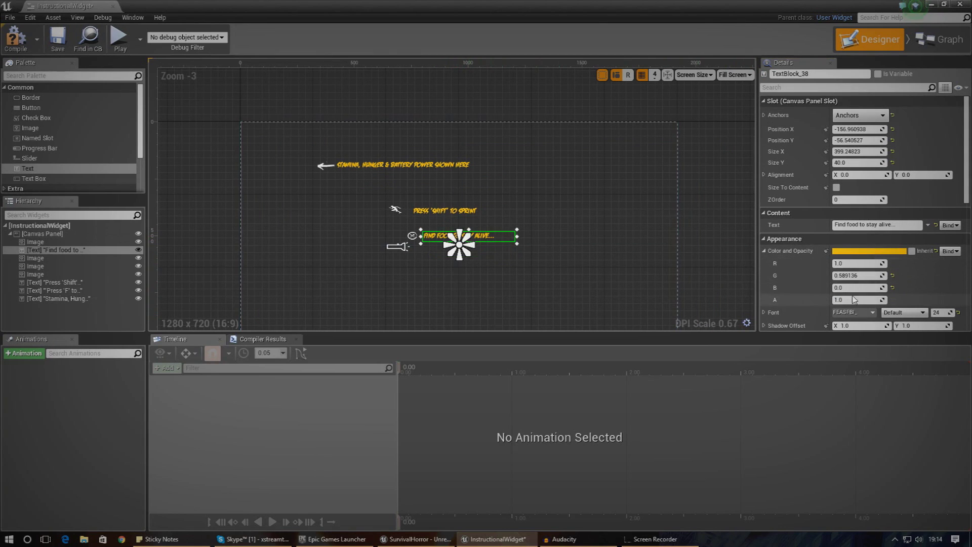
left_click(486, 211)
left_click(855, 300)
type("0")
key("Return")
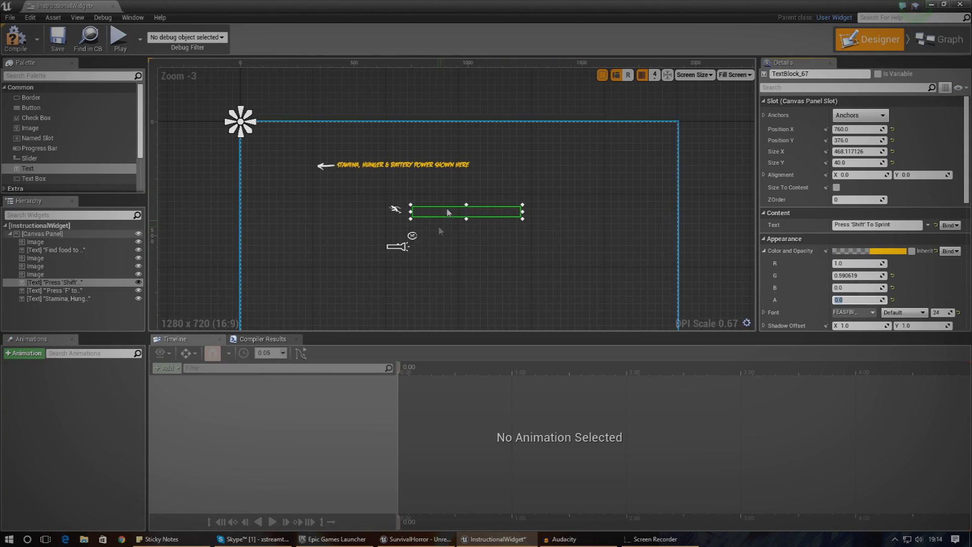
left_click(453, 171)
type("0")
key("Return")
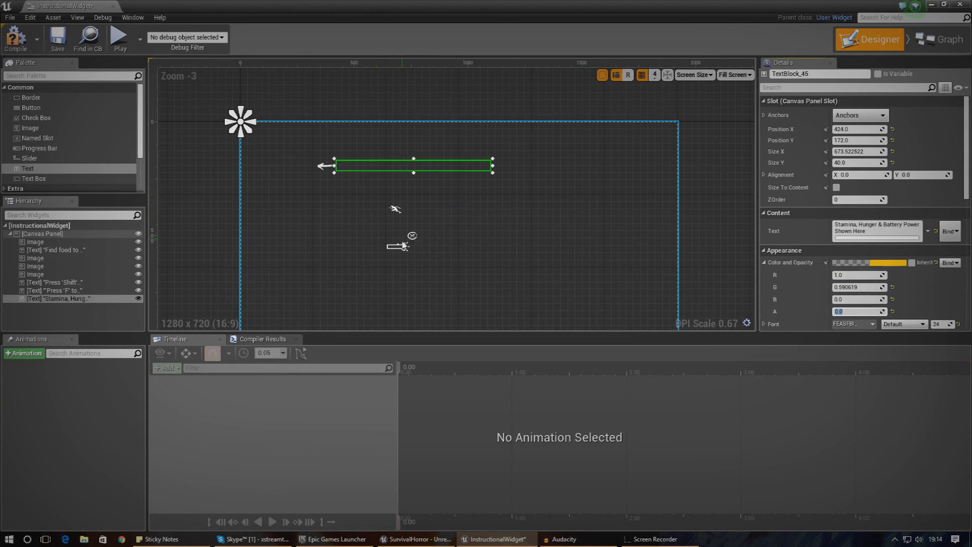
Set the arrow image's Color and Opacity alpha to 0
left_click(325, 167)
left_click(325, 167)
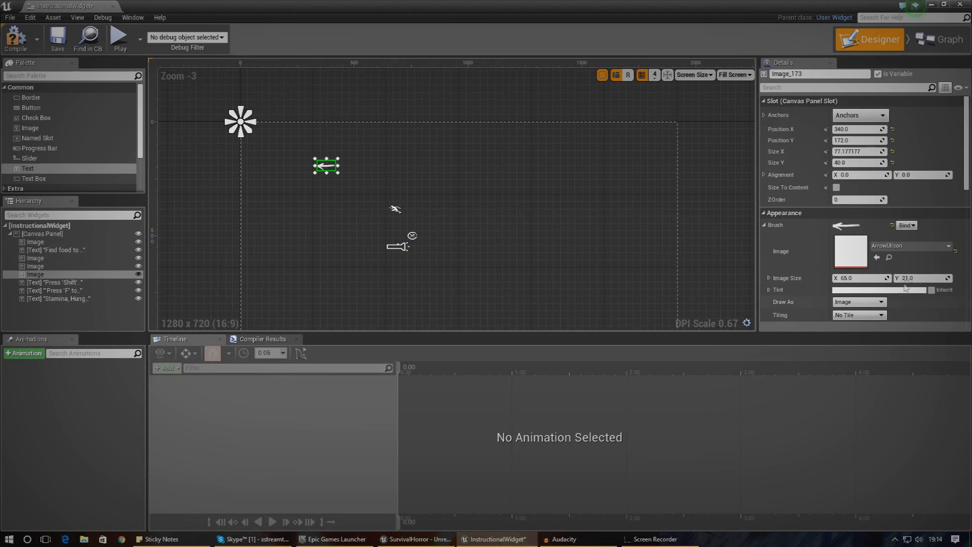
scroll(810, 253, "down", 1)
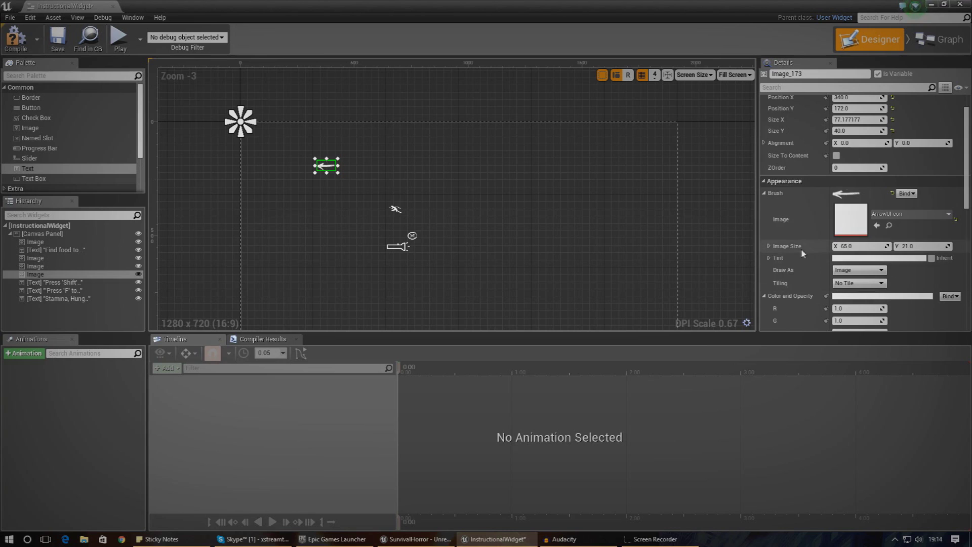
scroll(784, 221, "down", 1)
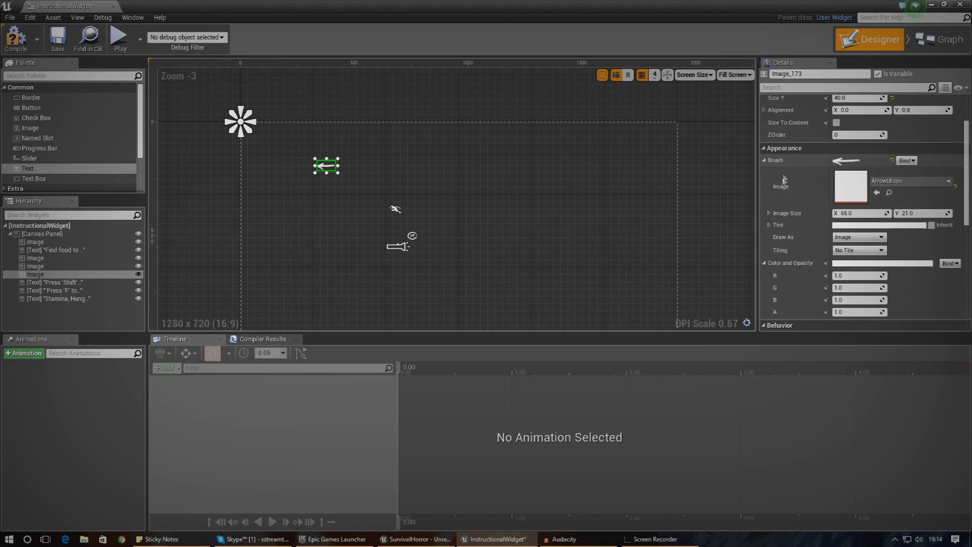
left_click(856, 312)
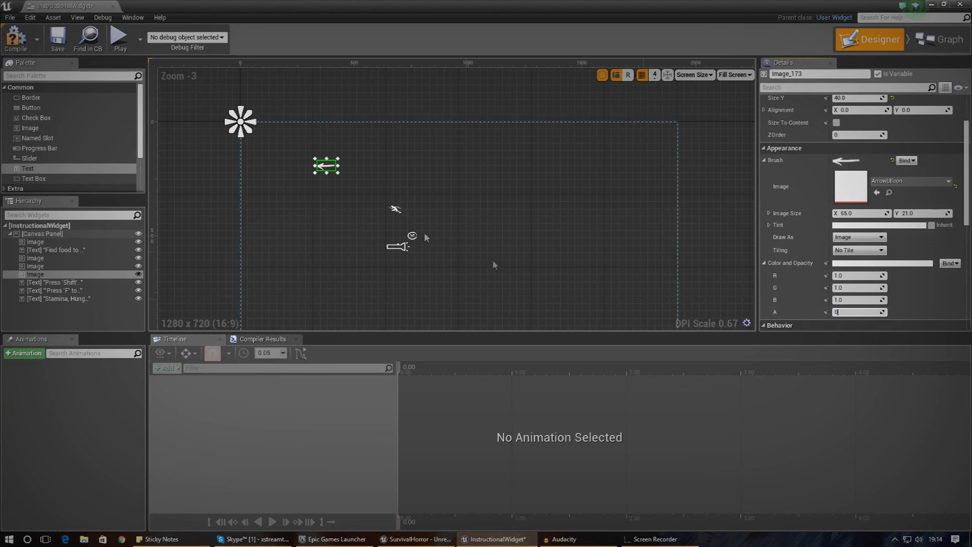
Set the sprint icon's Color and Opacity alpha to 0
left_click(395, 209)
left_click(395, 209)
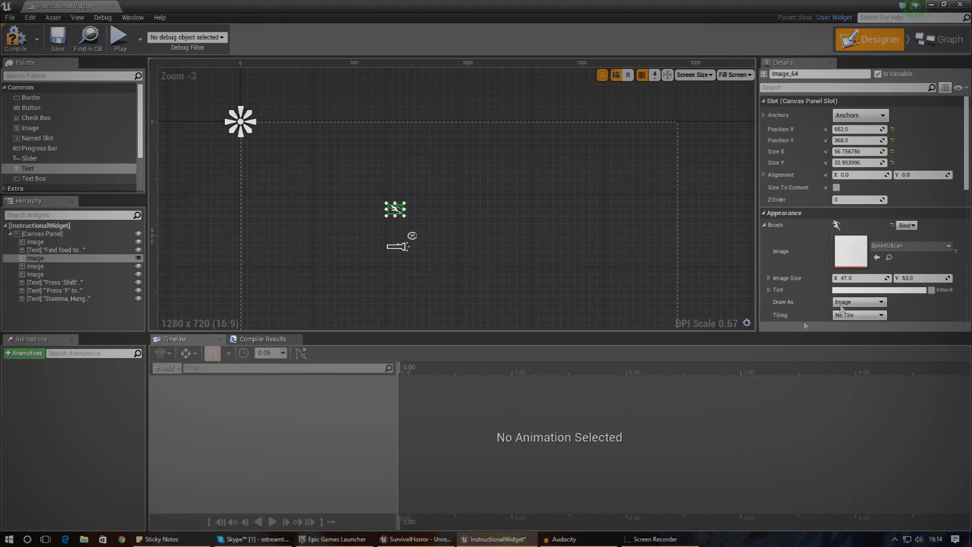
scroll(850, 311, "down", 2)
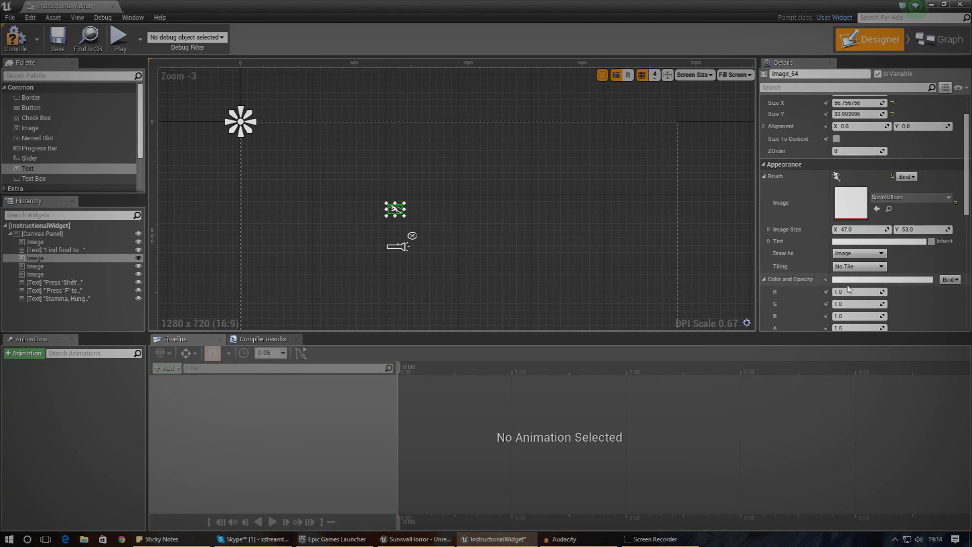
scroll(850, 288, "down", 2)
left_click(856, 294)
type("0")
Set the food icon's Color and Opacity alpha to 0, and select the flashlight icon
left_click(412, 236)
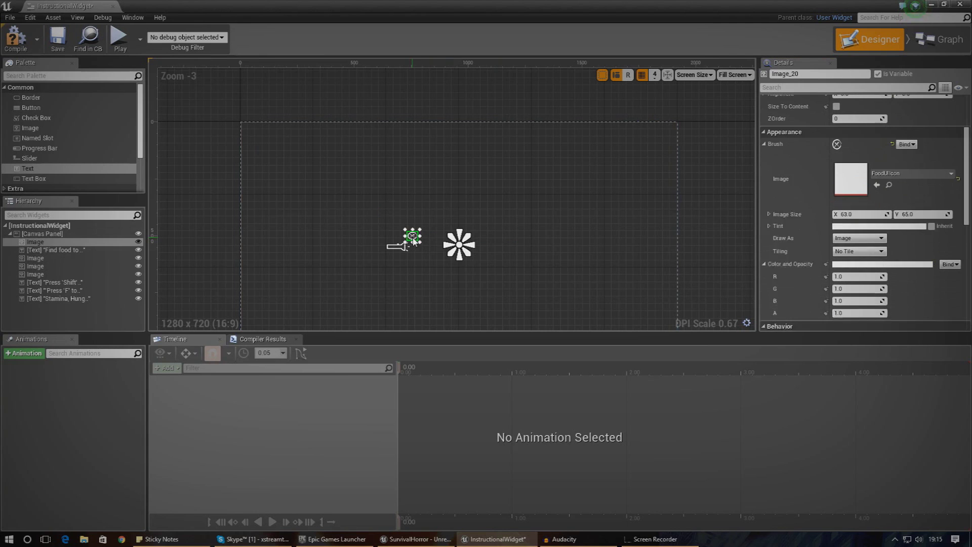
scroll(855, 299, "down", 1)
left_click(856, 296)
type("0")
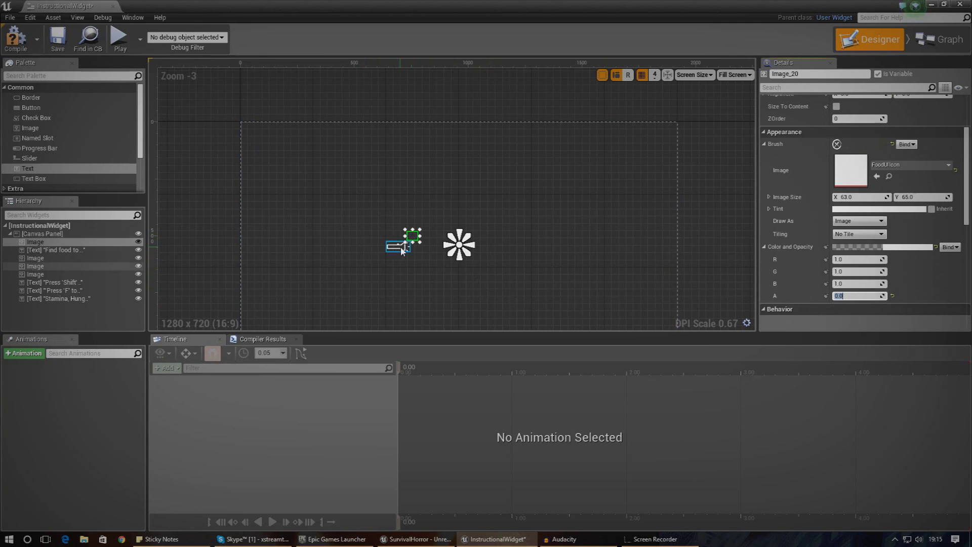
left_click(402, 251)
Move the widget editor window aside to uncover the level editor and play the level
left_click_drag(289, 6, 555, 151)
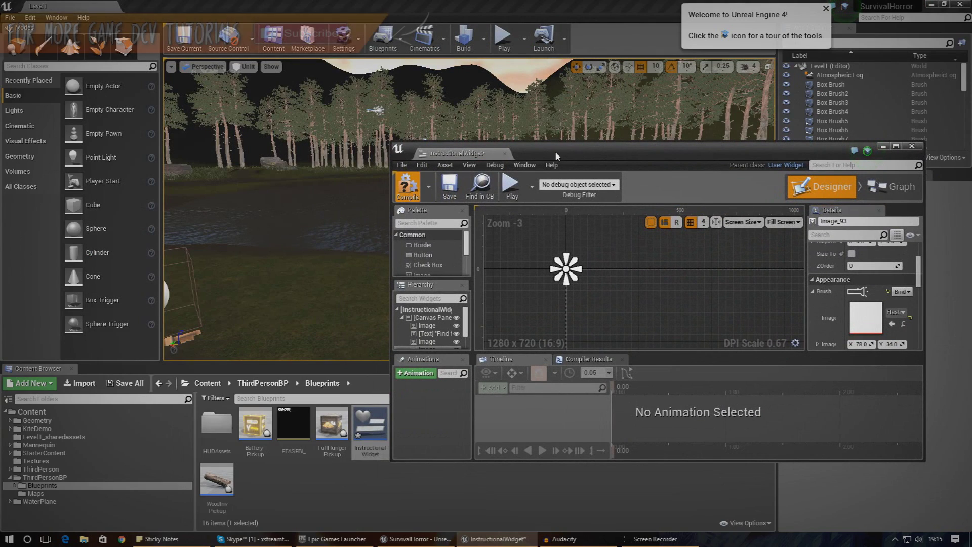
left_click_drag(549, 150, 970, 122)
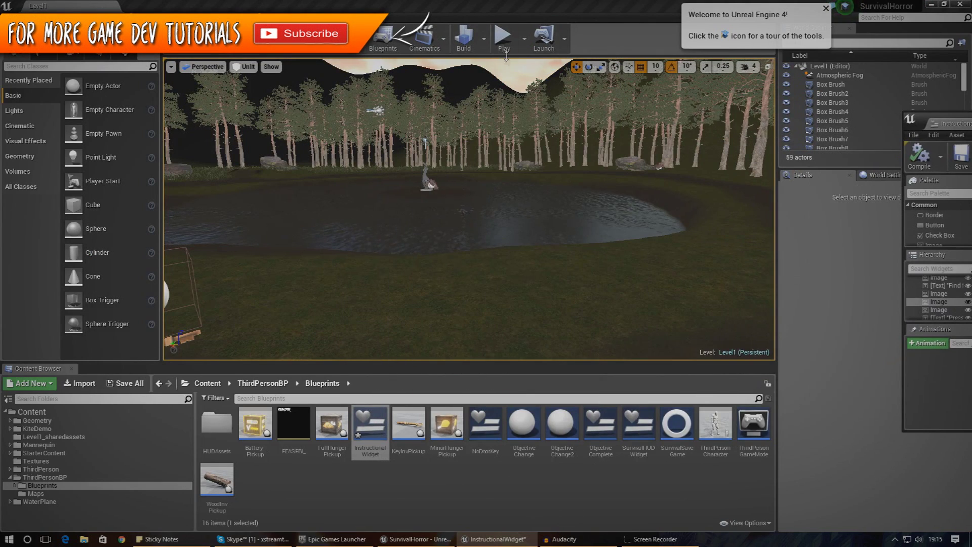
left_click(502, 36)
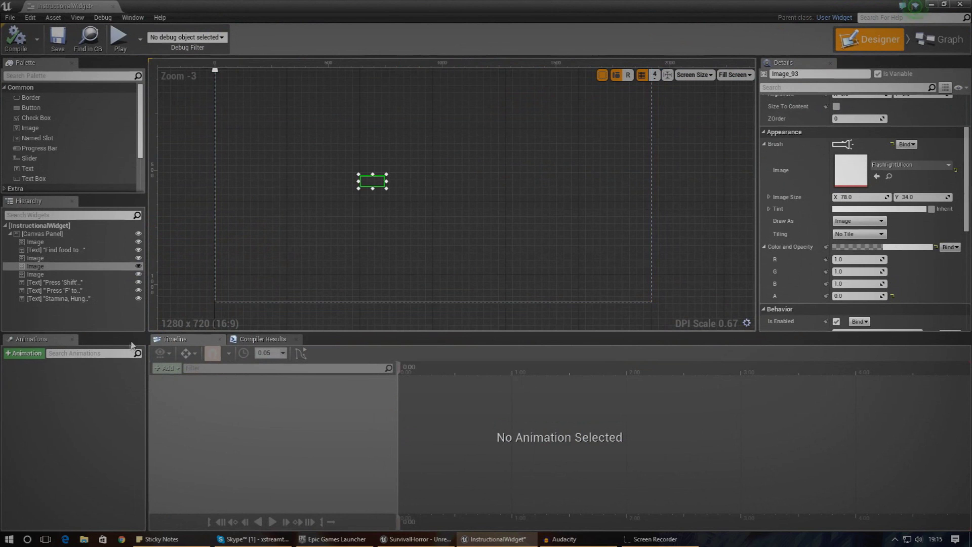
Create a new widget animation named Instructions and select it for editing
left_click(21, 354)
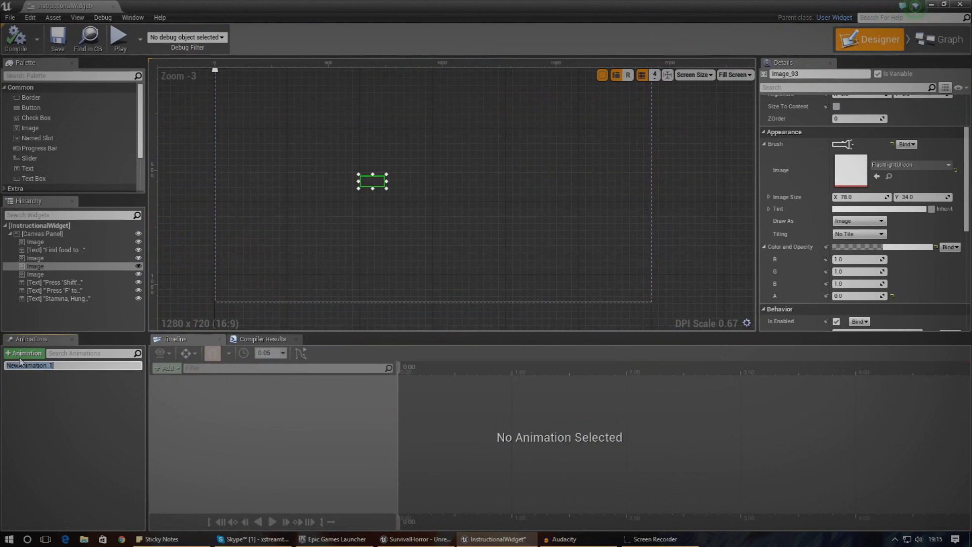
key("BackSpace")
type("In")
key("ctrl+a")
key("BackSpace")
type("Instructions")
key("Return")
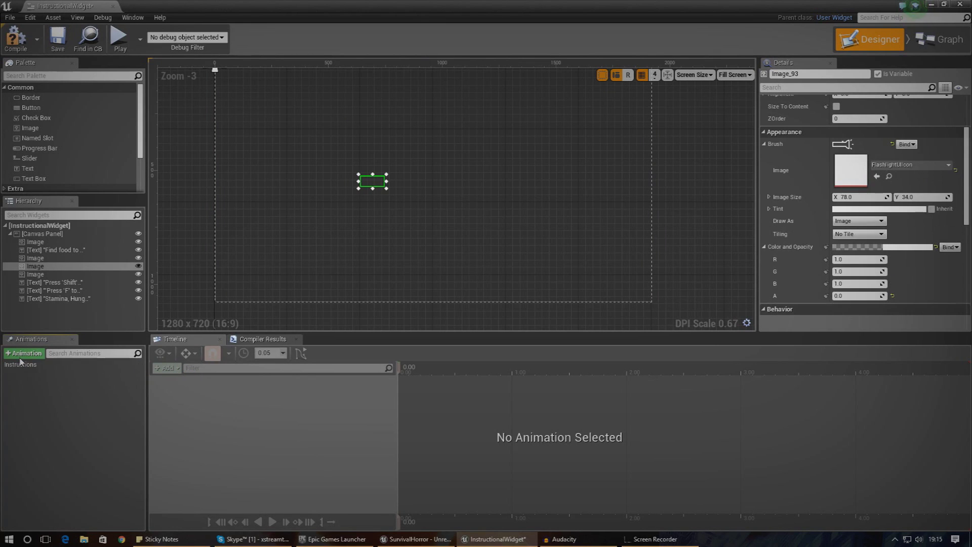
left_click(70, 365)
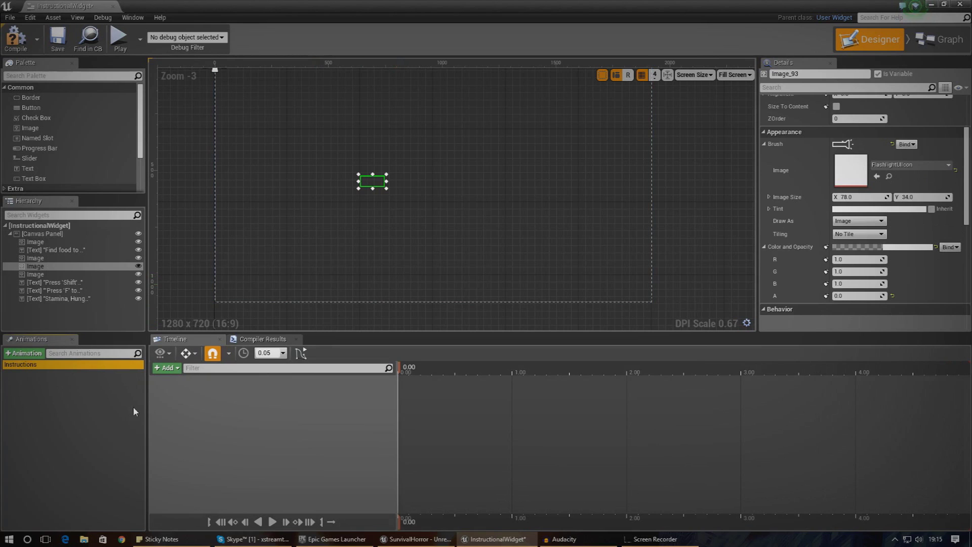
Select the "Find food to stay alive..." text block and rename it FoodInstuctText
left_click(420, 177)
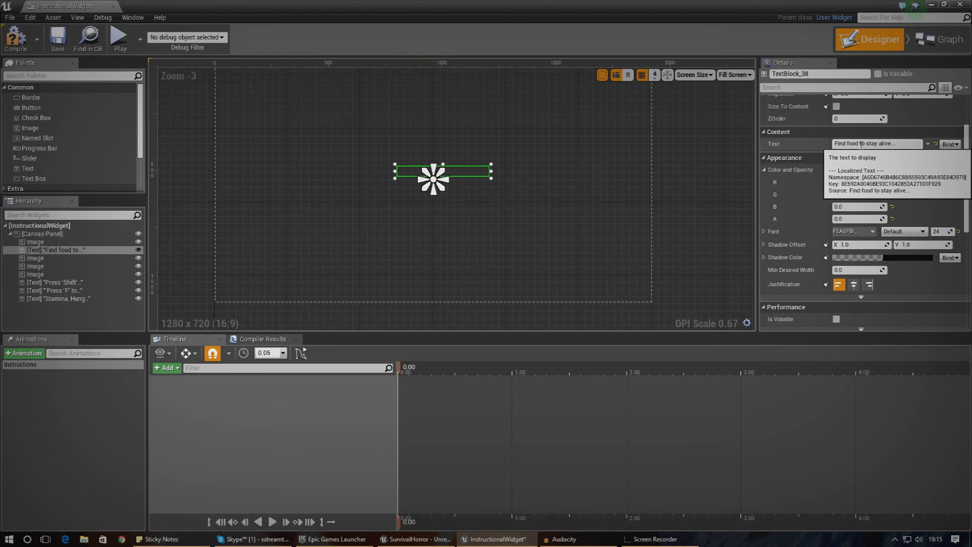
scroll(415, 208, "up", 3)
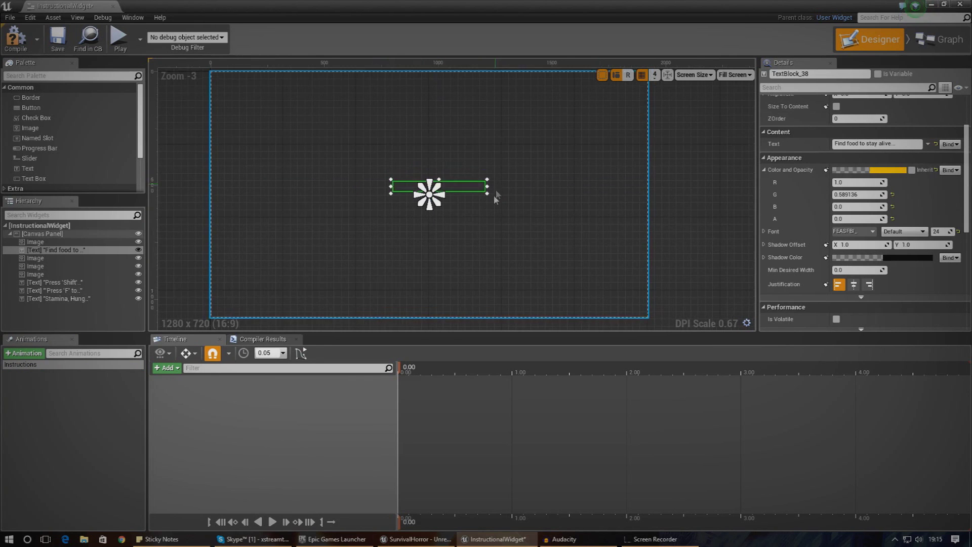
left_click_drag(452, 205, 441, 207)
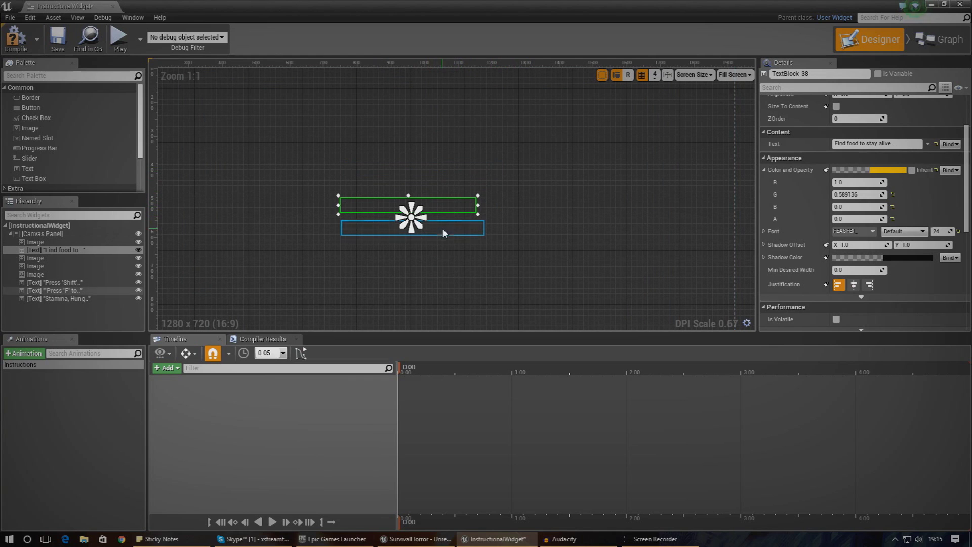
scroll(841, 193, "up", 3)
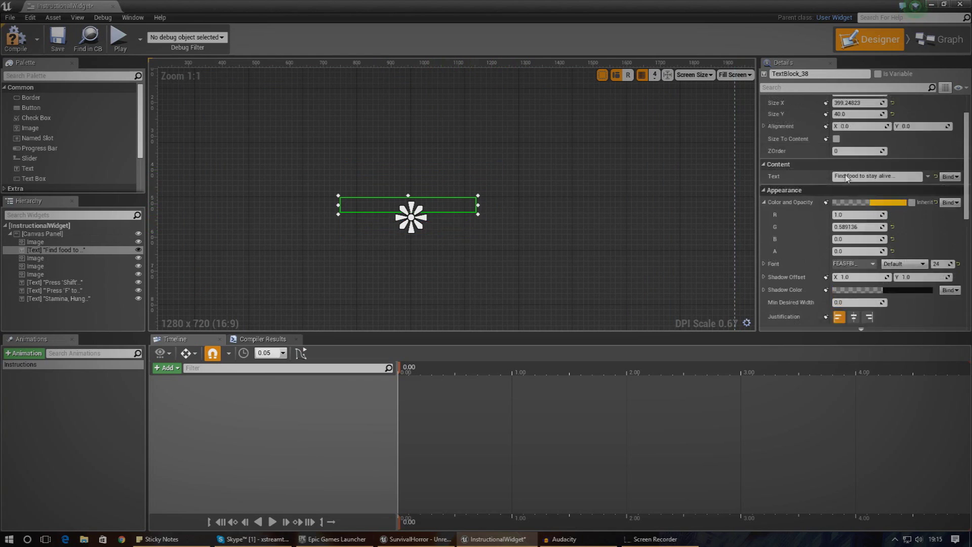
scroll(845, 178, "down", 1)
left_click(850, 109)
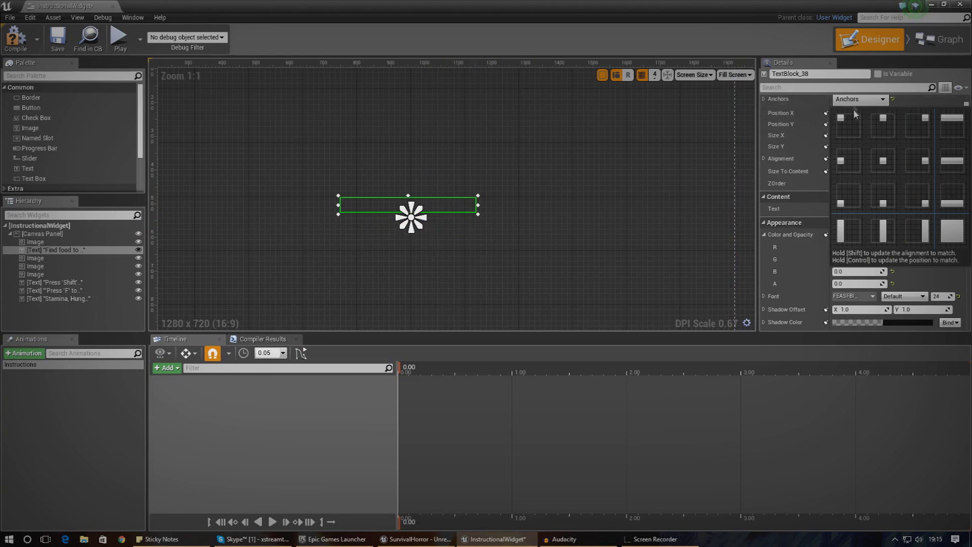
left_click(473, 241)
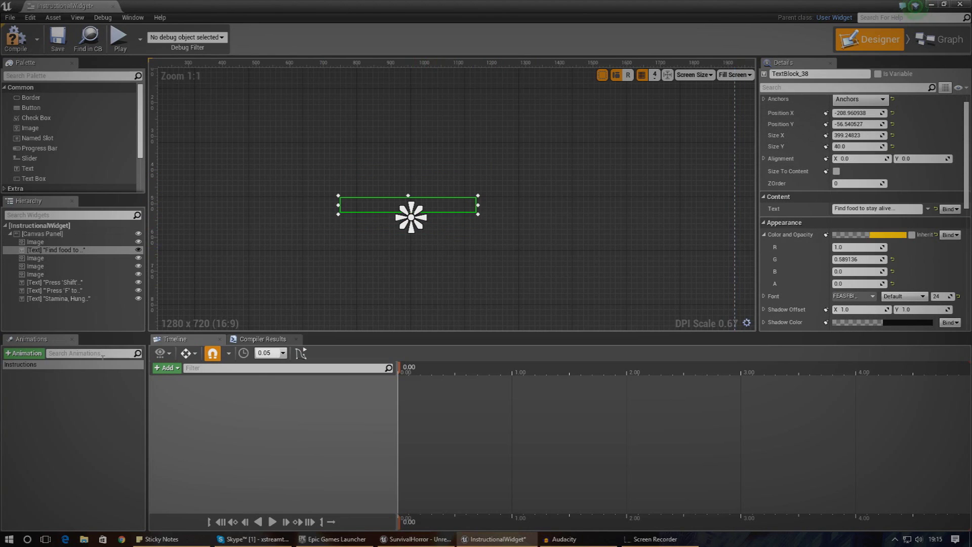
scroll(770, 203, "up", 2)
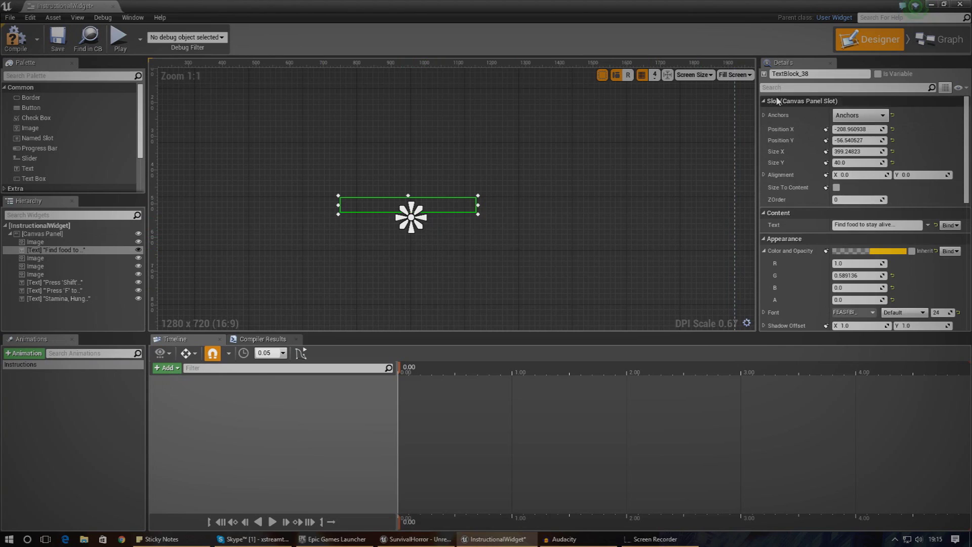
left_click(855, 75)
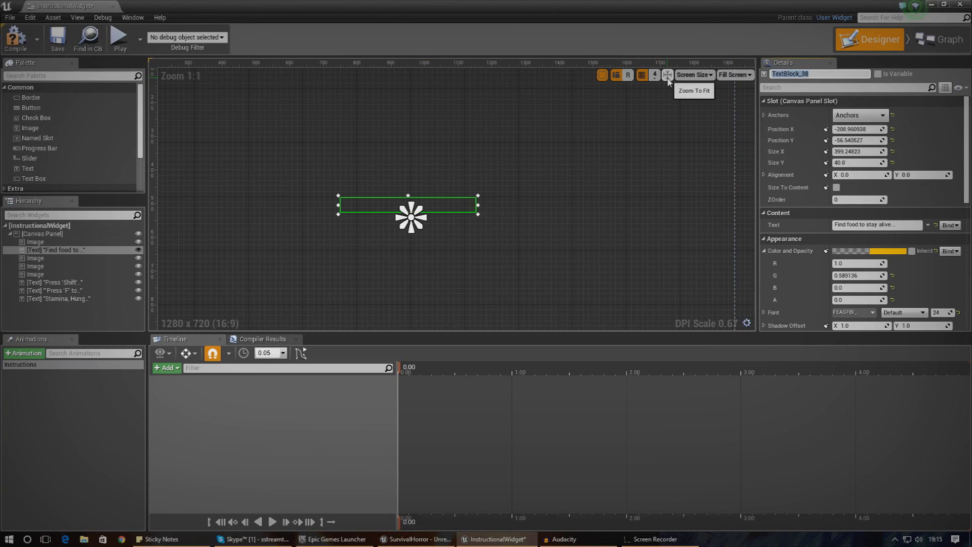
type("F")
type("oodInstuctText")
key("Return")
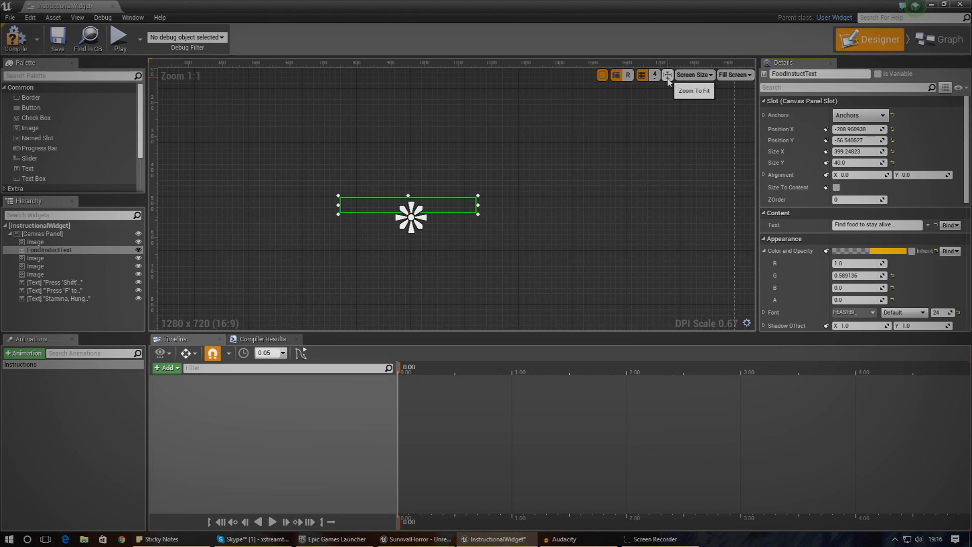
Add FoodInstuctText to the Instructions animation with a Color and Opacity track, key it at 0.00 and expand its channels
left_click(167, 369)
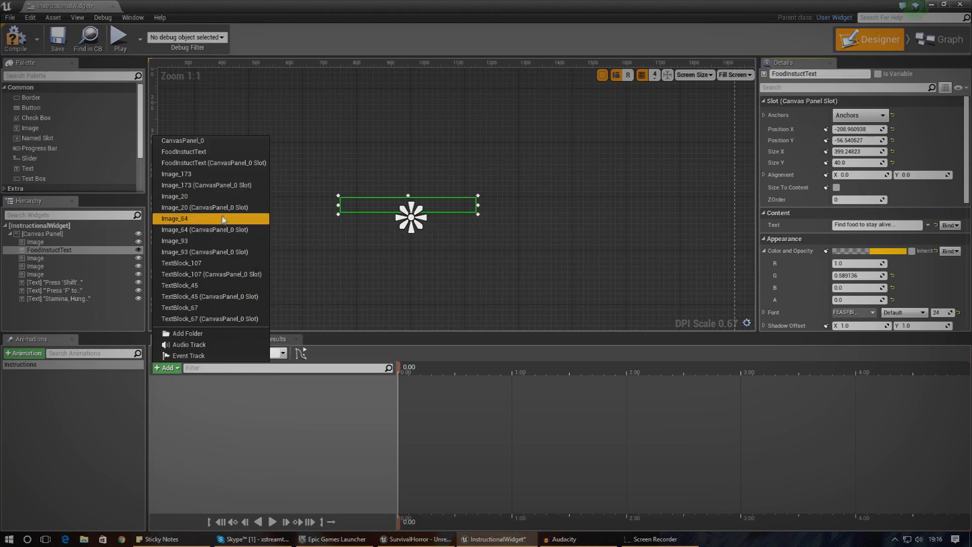
left_click(213, 152)
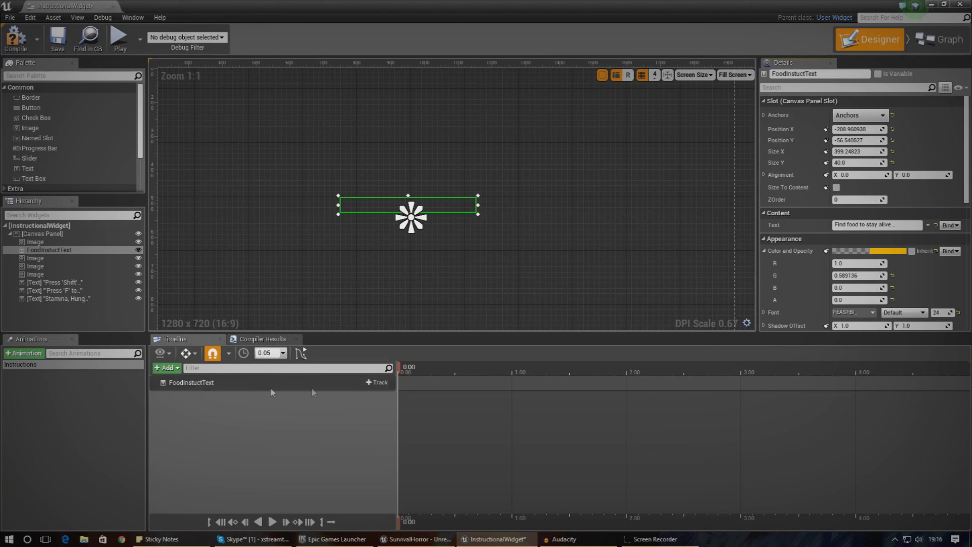
left_click(376, 383)
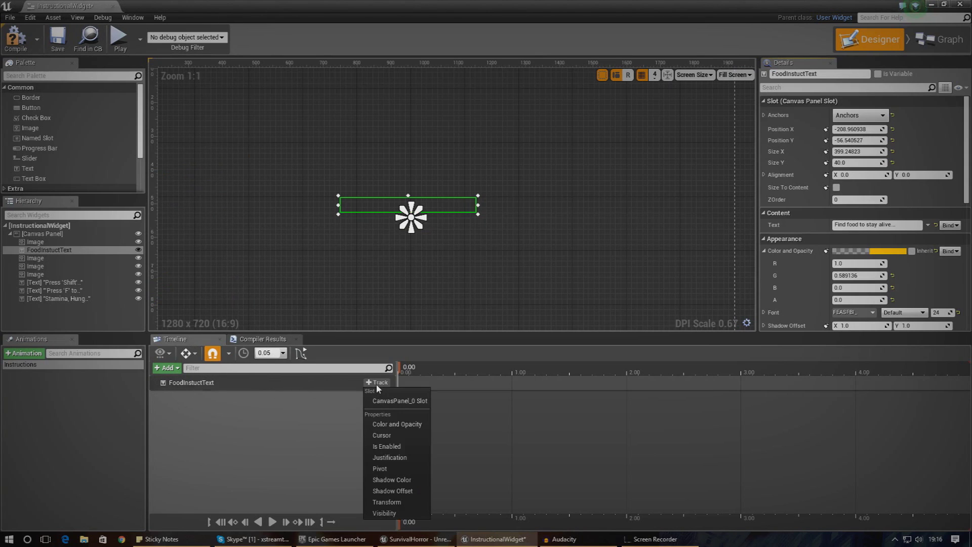
left_click(398, 425)
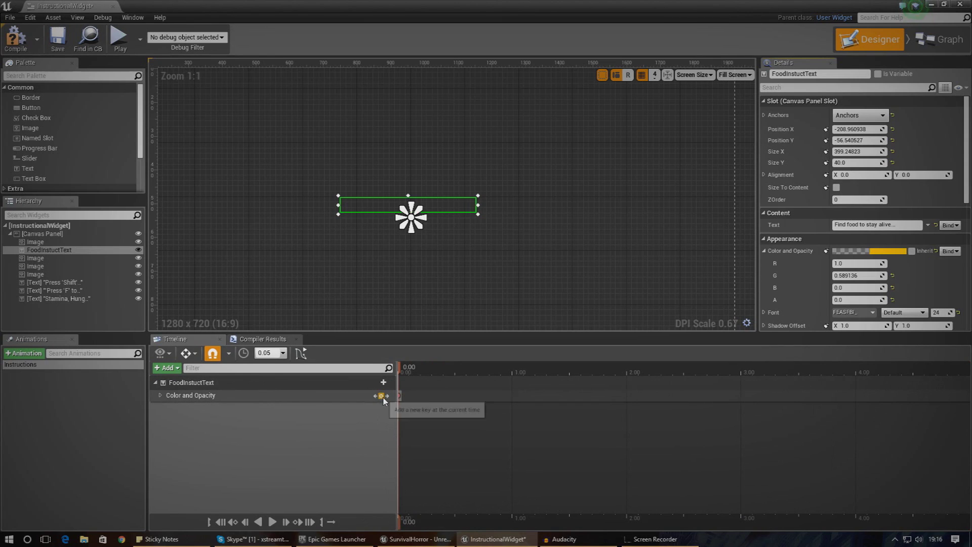
left_click(160, 395)
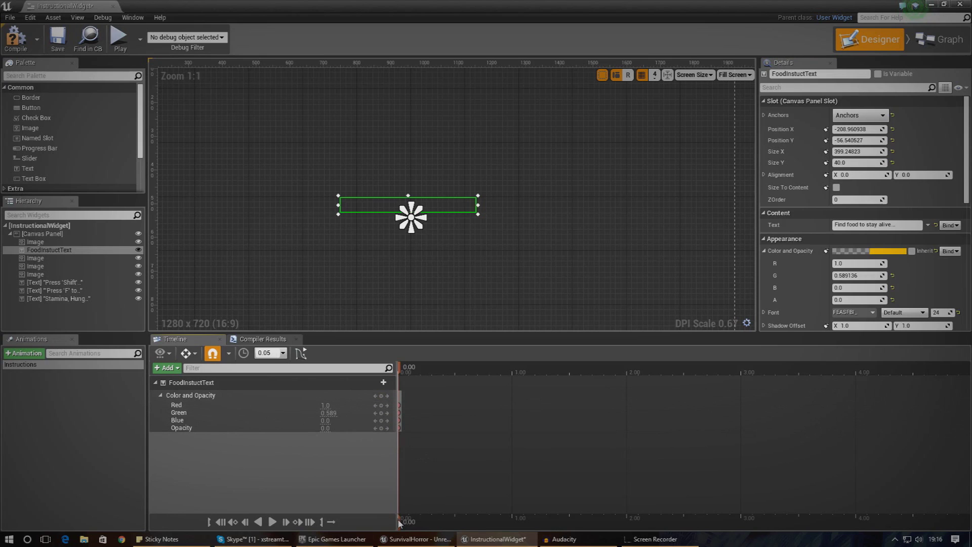
Key the FoodInstuctText Color and Opacity track at 0.50 with an opacity of 1
left_click_drag(405, 523, 455, 527)
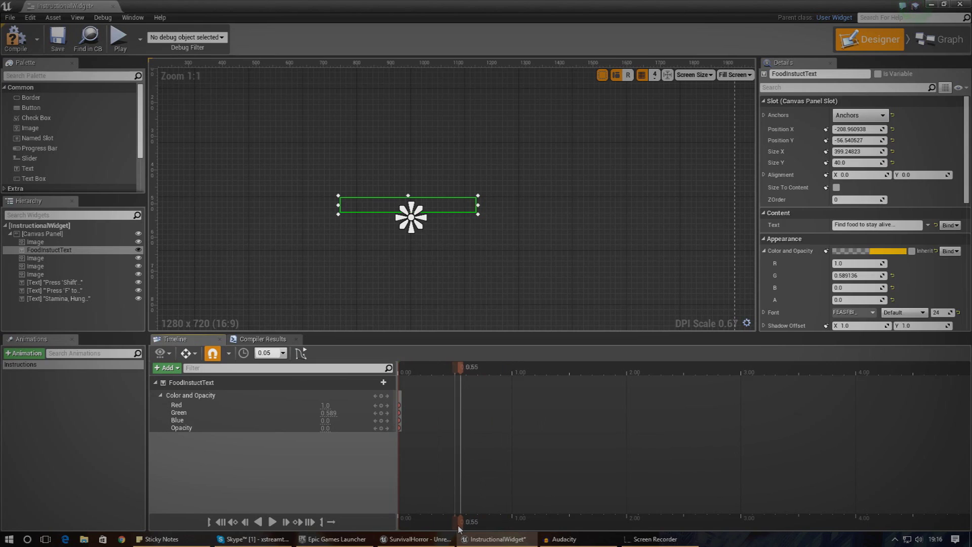
left_click(382, 396)
type("1")
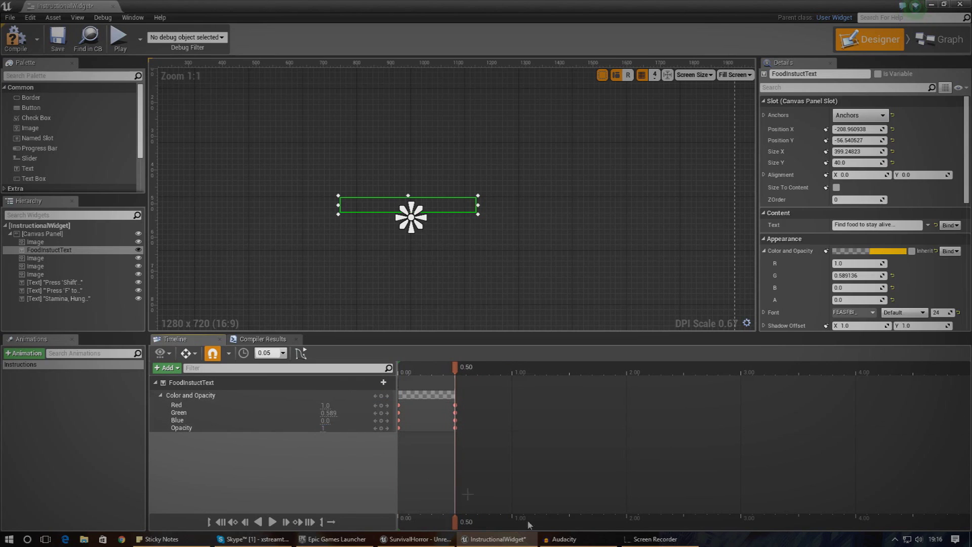
key("Return")
Hold the text's full opacity with a key at 1.50, and fade it to opacity 0 at 2.00
left_click_drag(454, 524, 570, 523)
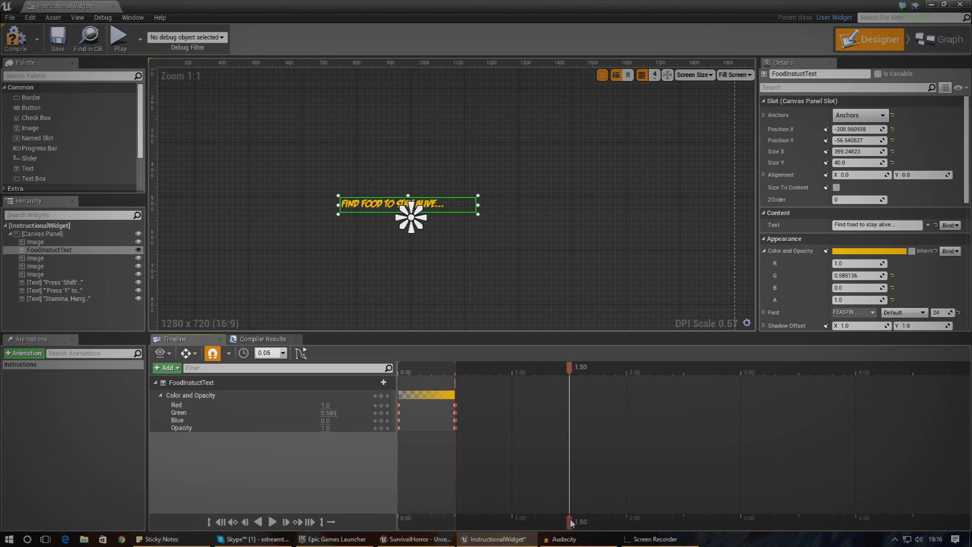
left_click(381, 395)
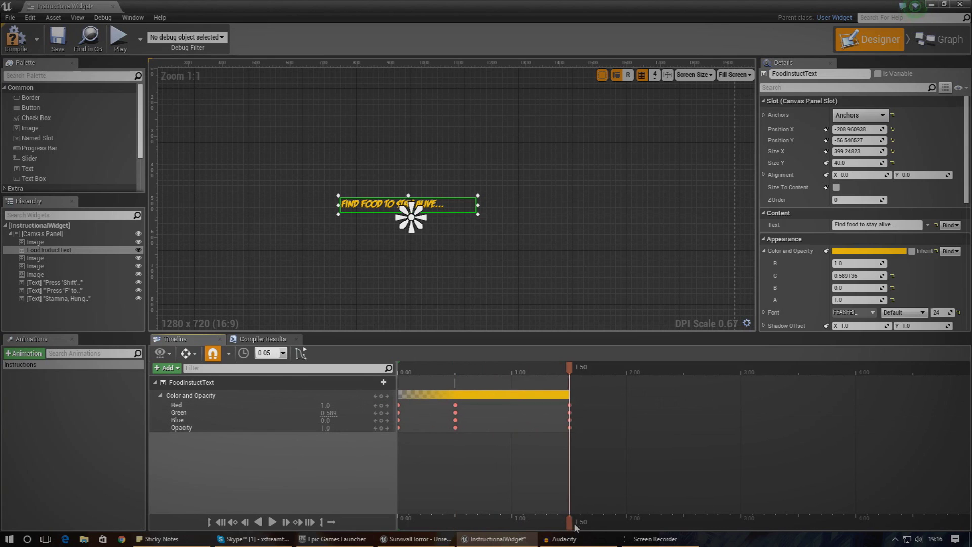
left_click_drag(571, 528, 627, 527)
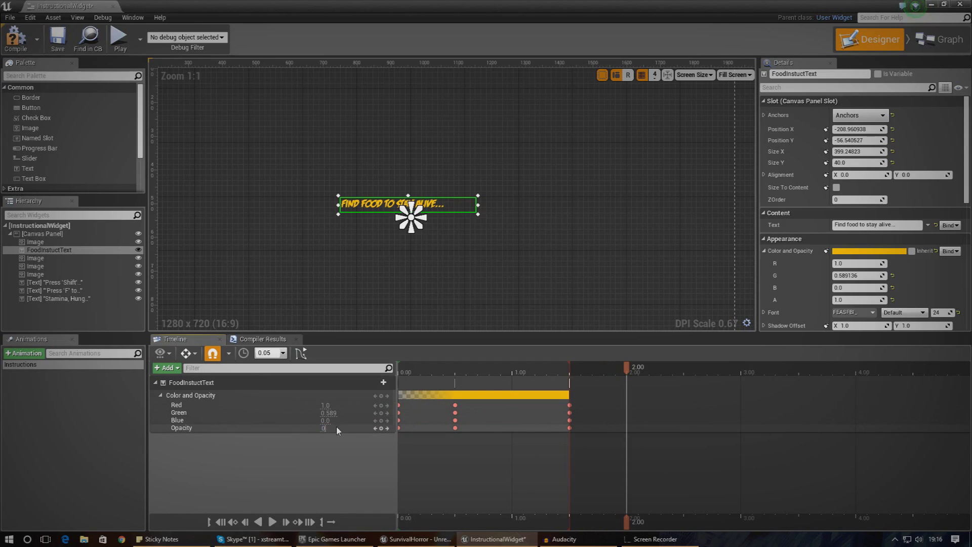
key("Return")
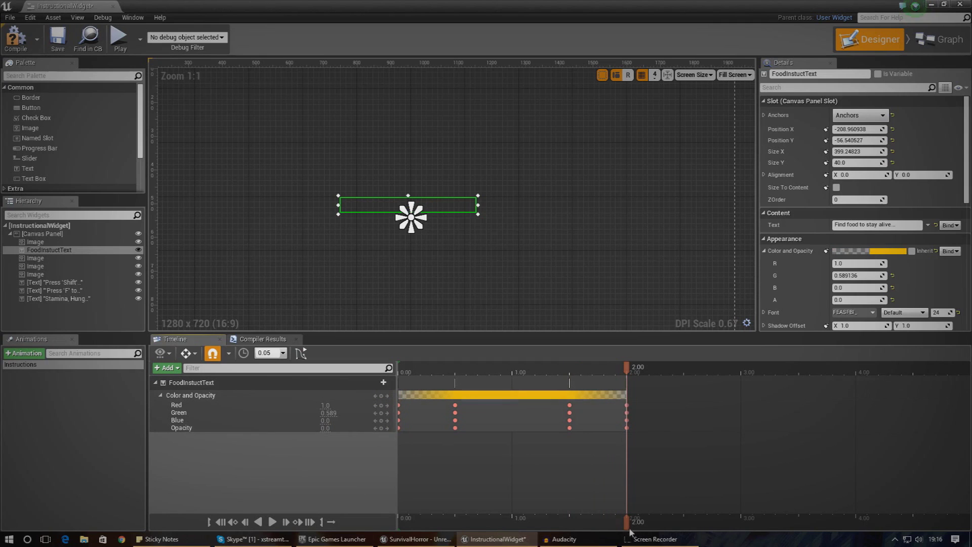
Preview the food text's fade animation and set the text's justification to centered
left_click_drag(626, 530, 365, 542)
left_click(273, 526)
scroll(860, 245, "down", 3)
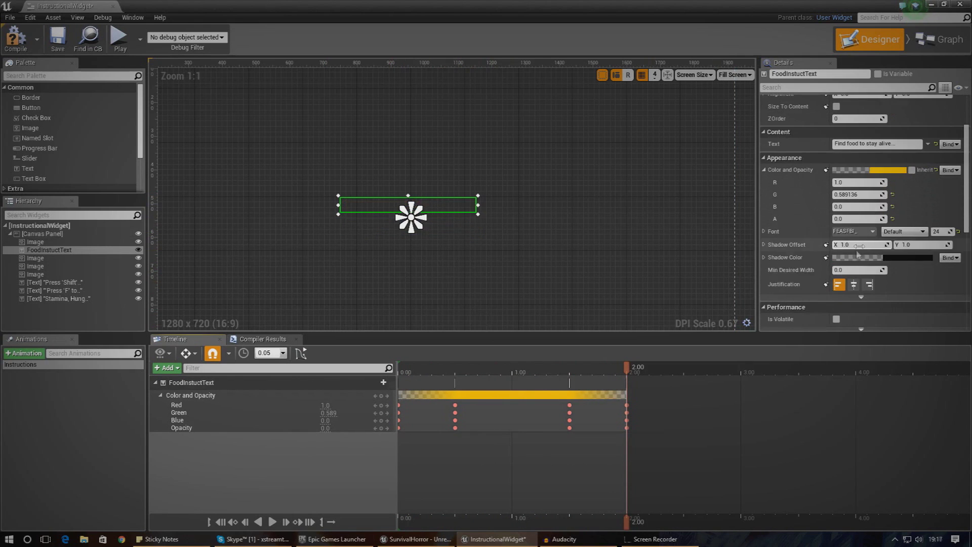
left_click(854, 285)
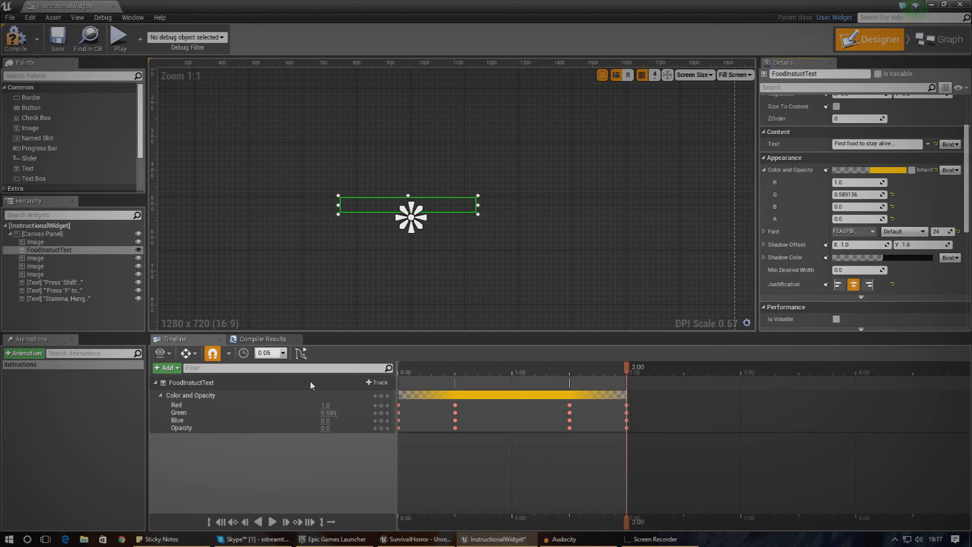
left_click_drag(631, 526, 426, 521)
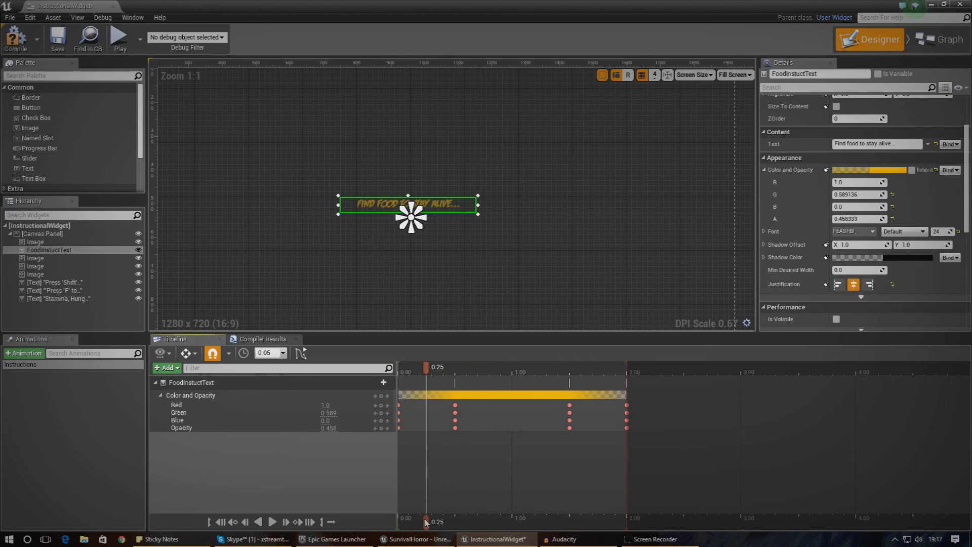
Add FoodIcon to the Instructions animation with a Color and Opacity track, and return the playhead to 0.00
left_click(326, 203)
left_click(323, 223)
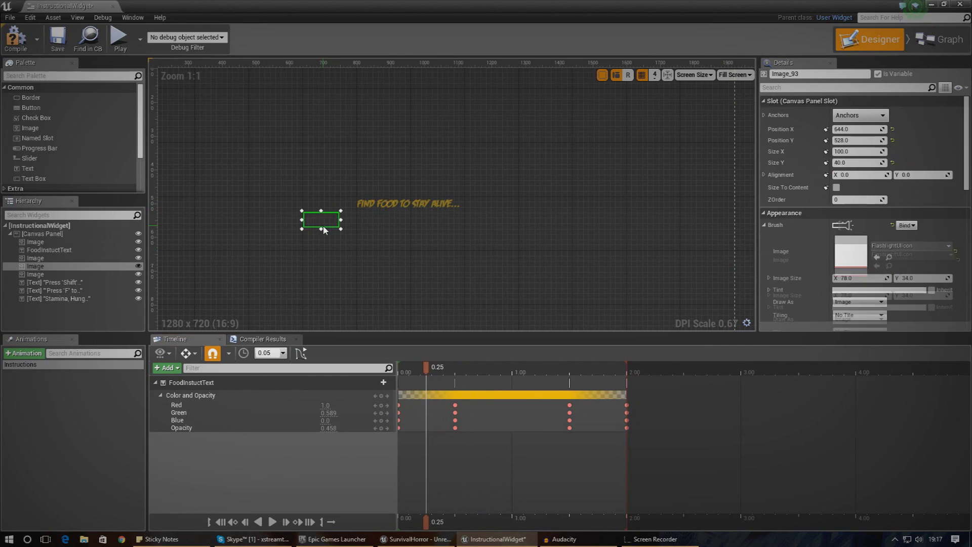
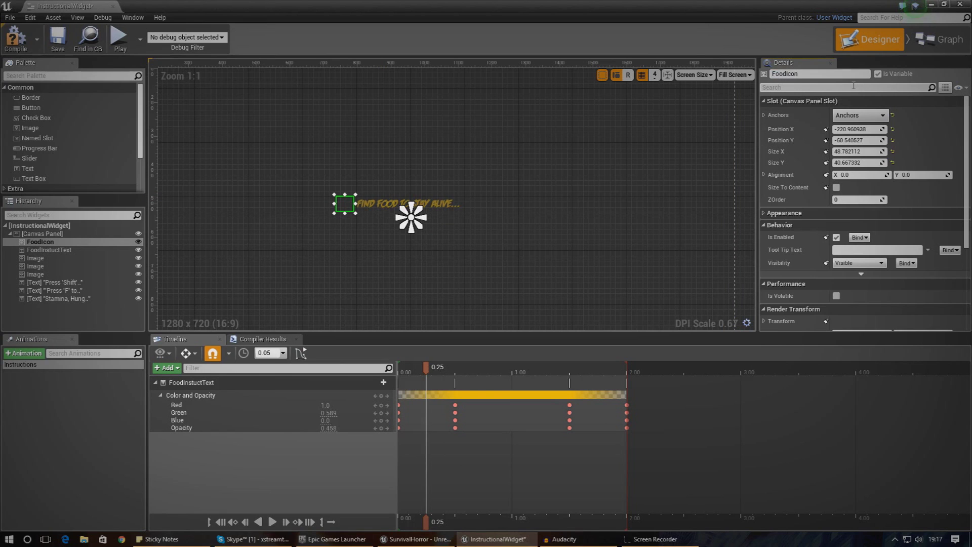
left_click(167, 368)
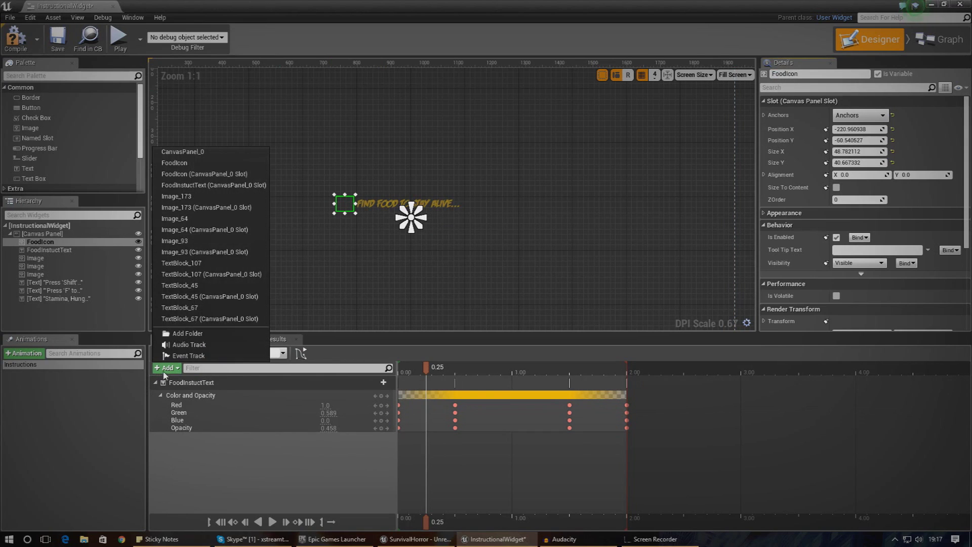
left_click(222, 163)
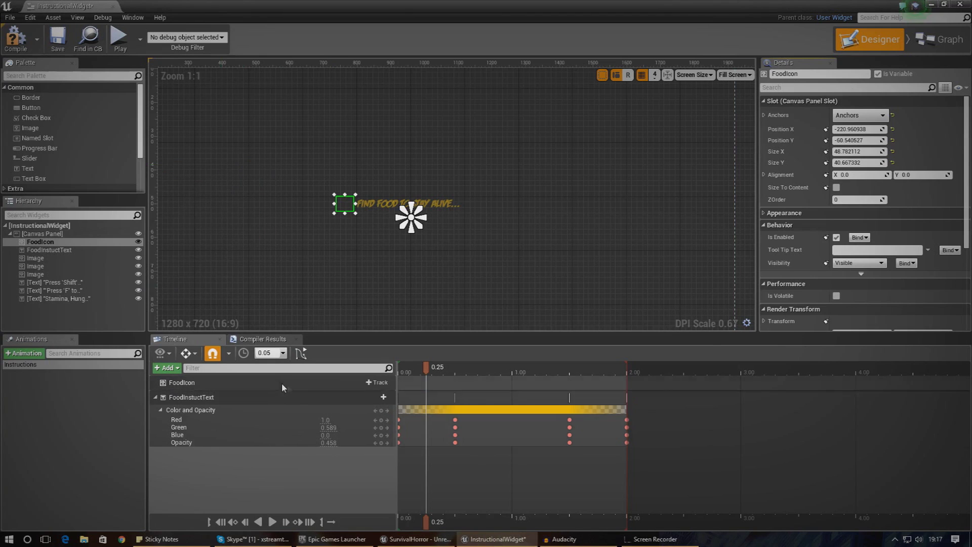
left_click(380, 382)
left_click(388, 423)
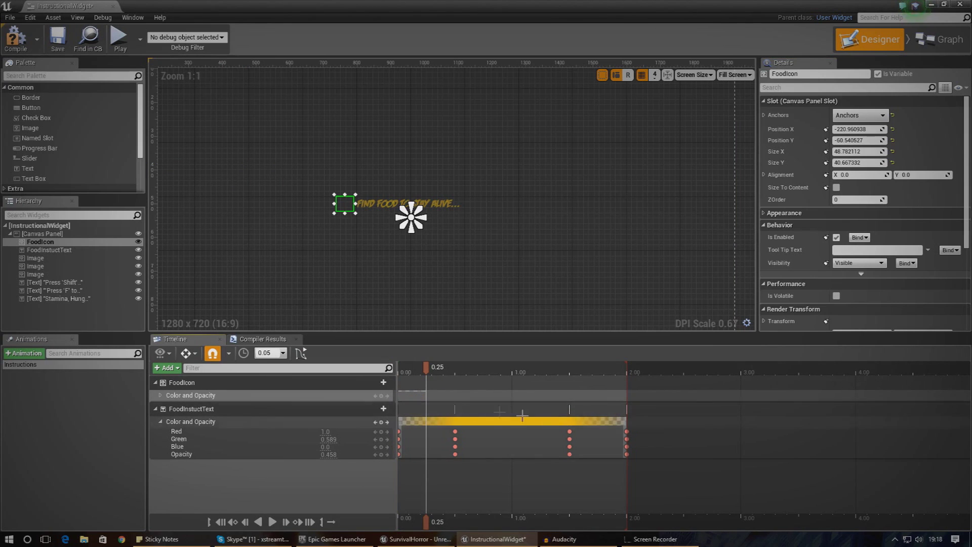
left_click_drag(432, 377, 399, 370)
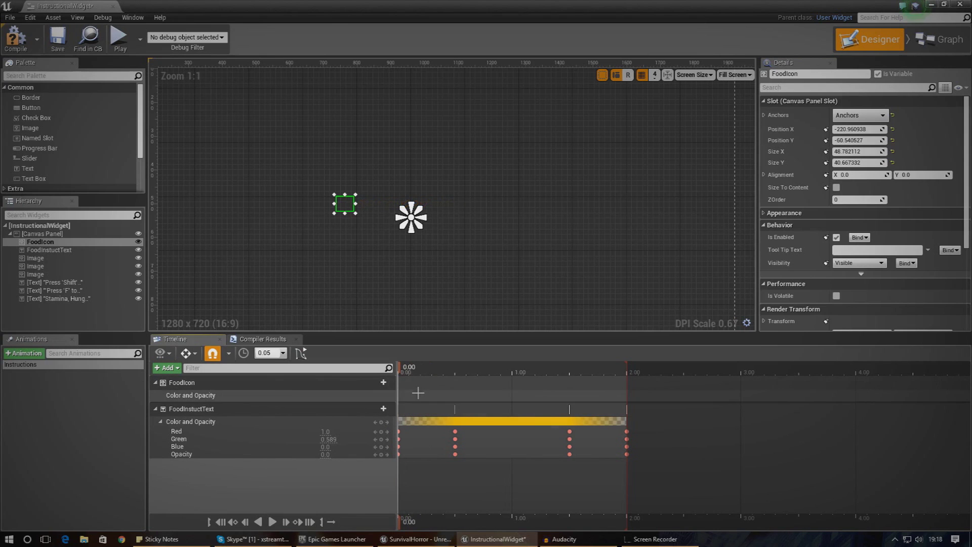
Replace FoodIcon's Color and Opacity track with a new one at 0.00, and expand the icon's appearance color values
left_click(386, 400)
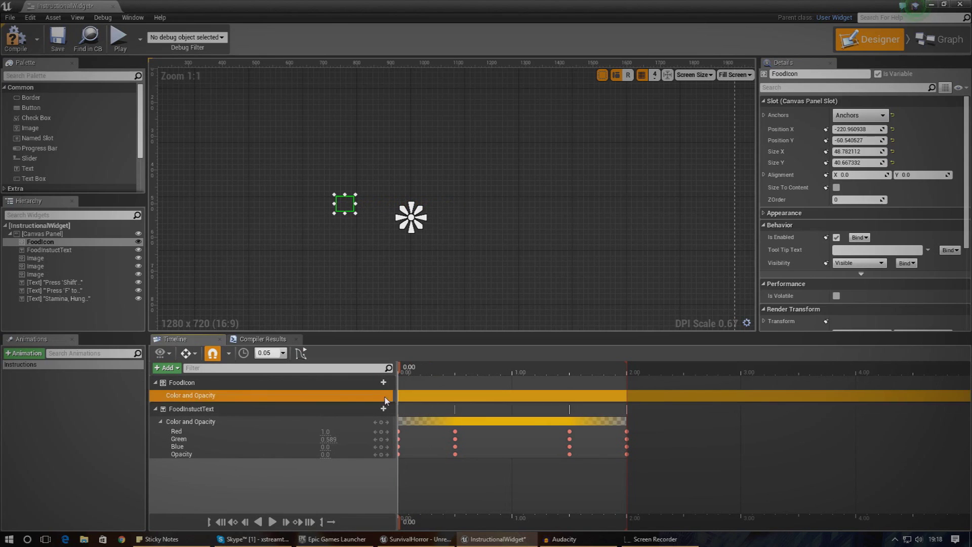
key("Delete")
left_click(383, 383)
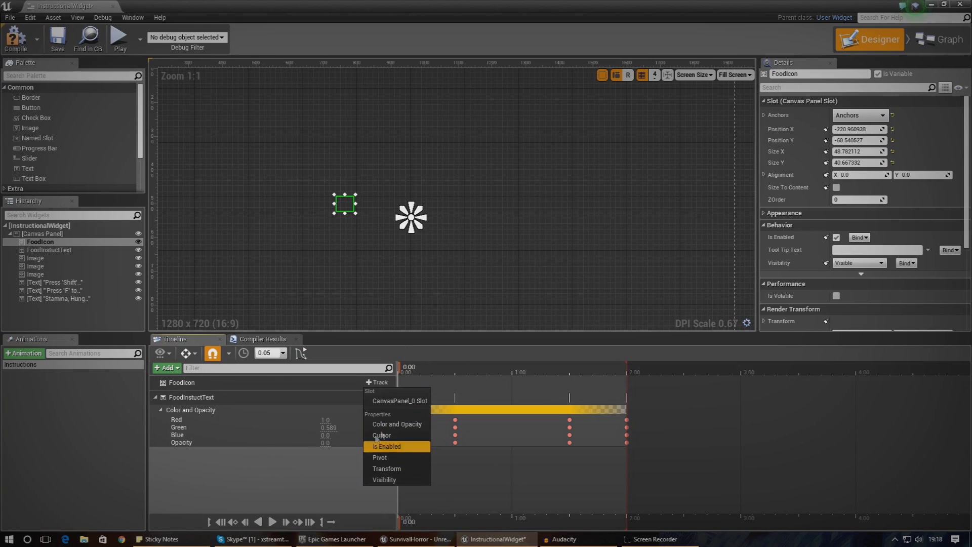
left_click(390, 425)
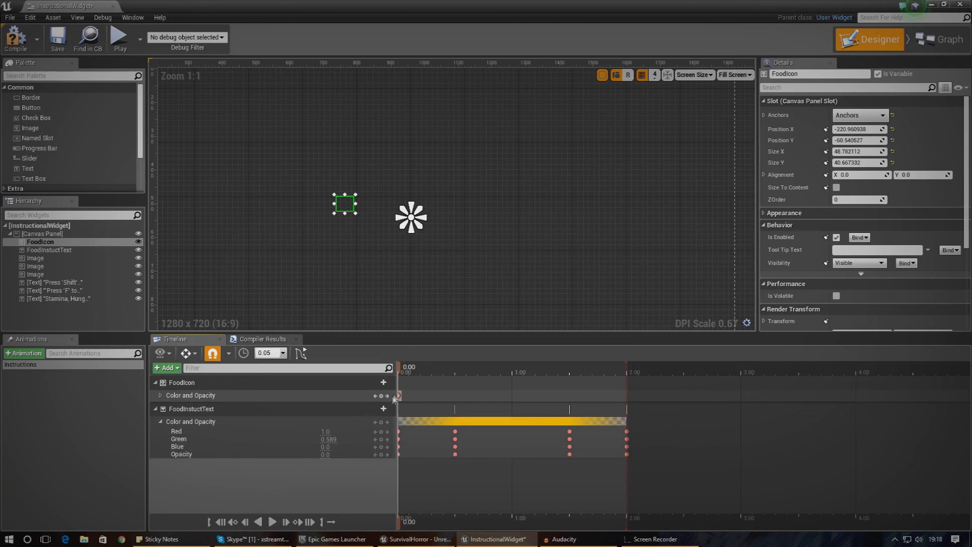
left_click(766, 213)
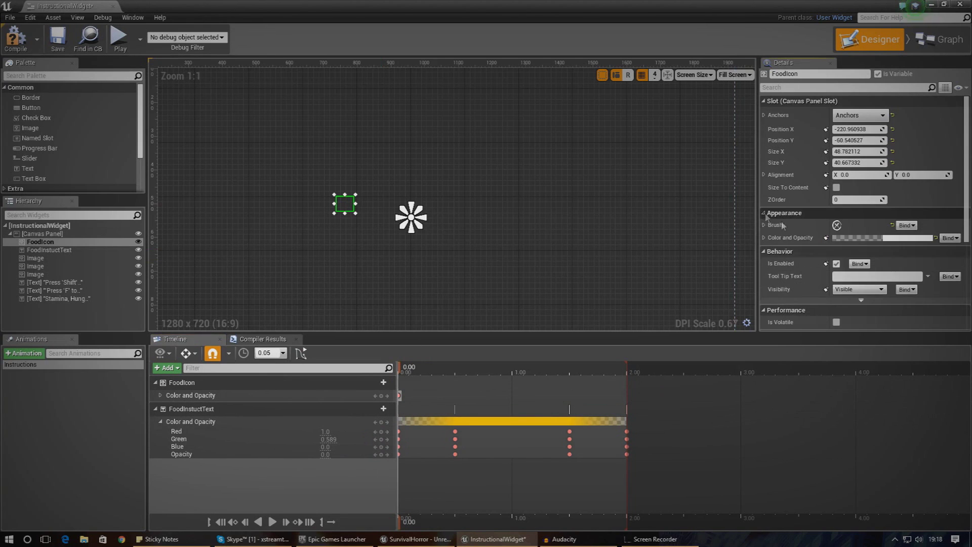
left_click(764, 238)
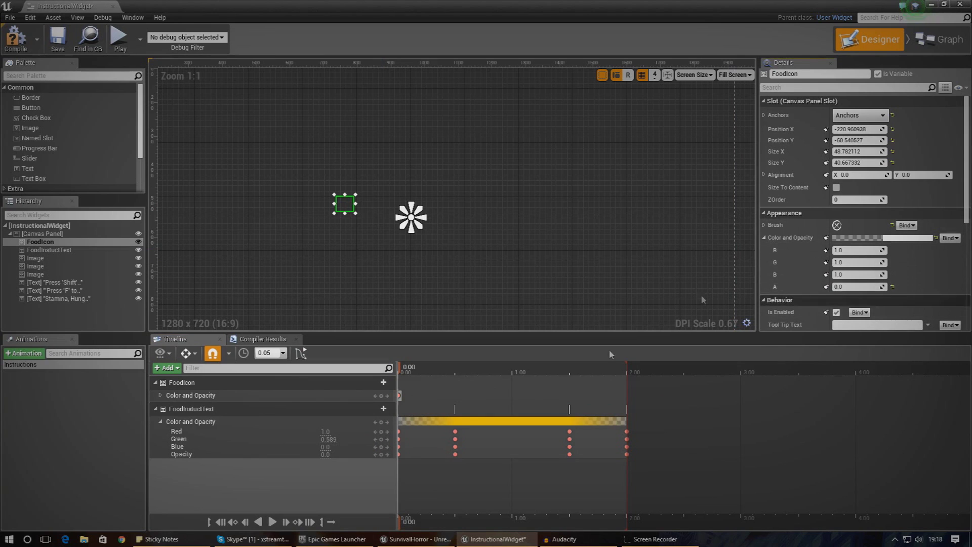
Key FoodIcon's Color and Opacity track at 0.50 with an opacity of 1
left_click(160, 395)
left_click_drag(401, 374, 458, 375)
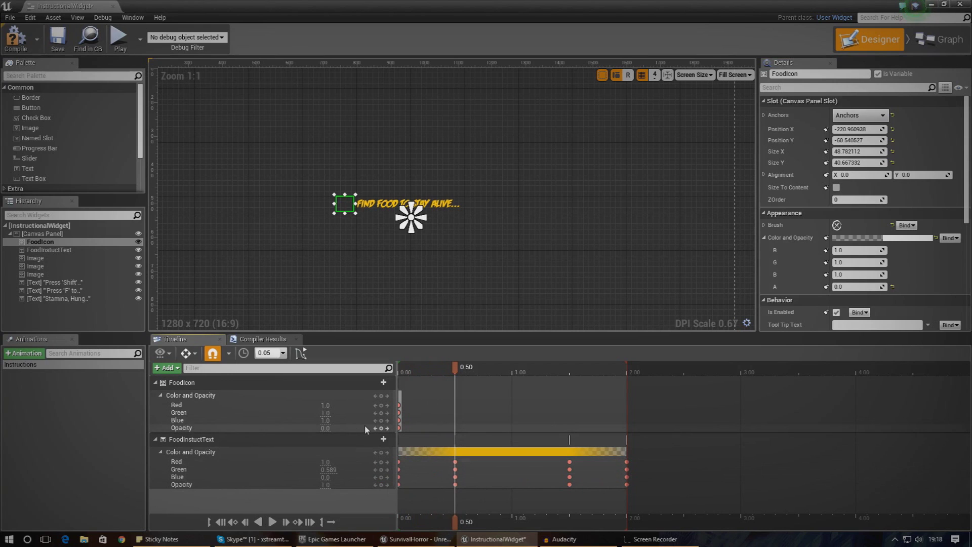
key("Return")
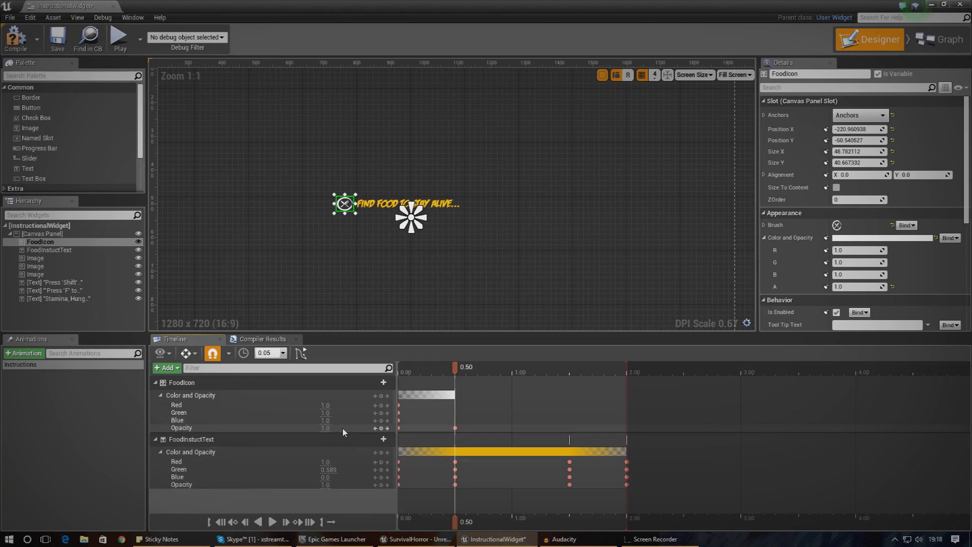
Hold FoodIcon's full opacity with a key at 1.50, and fade it to opacity 0 at 2.00
left_click_drag(455, 522, 570, 522)
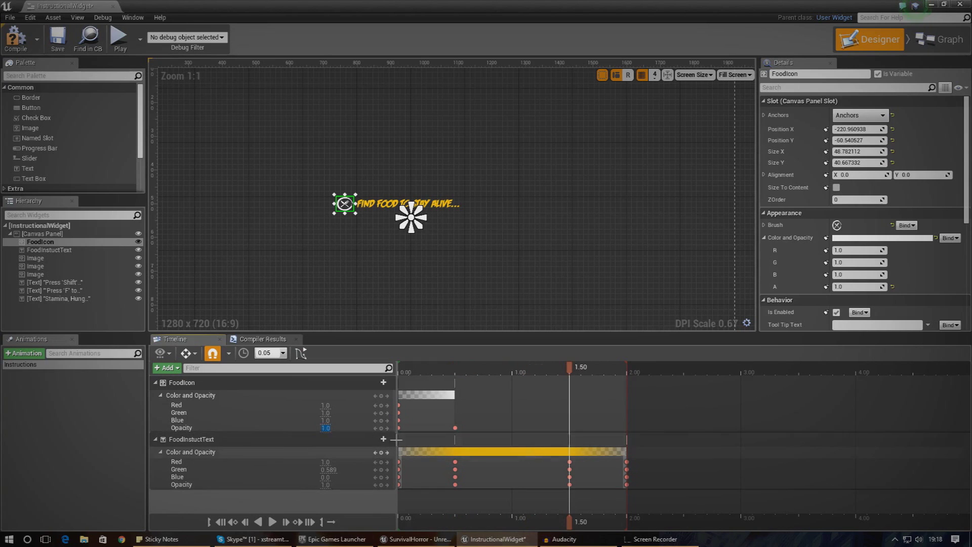
left_click(381, 395)
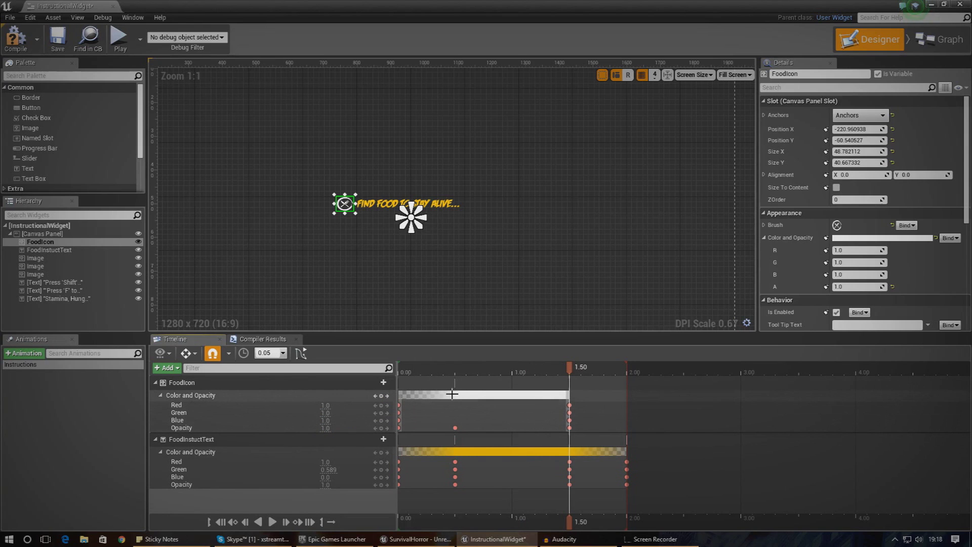
left_click_drag(500, 531, 627, 509)
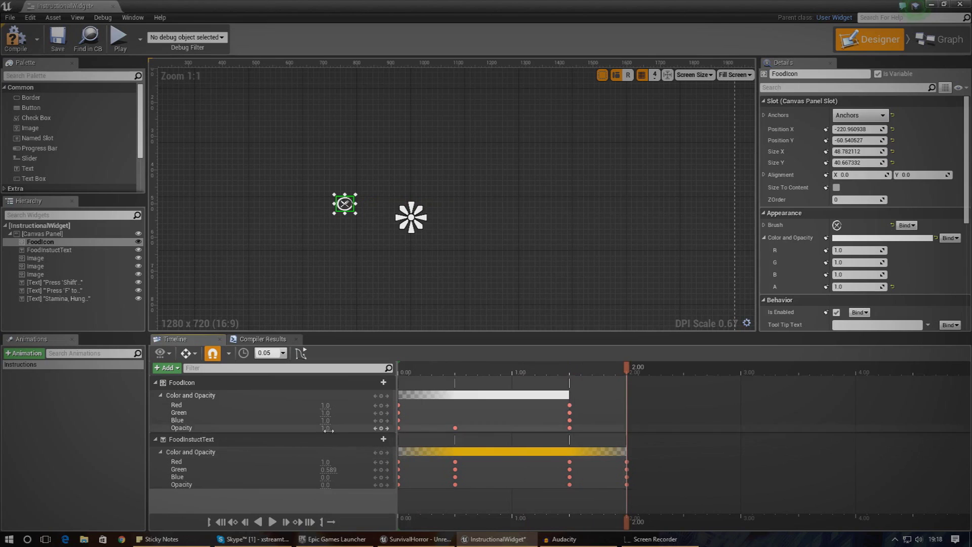
type("0")
key("Return")
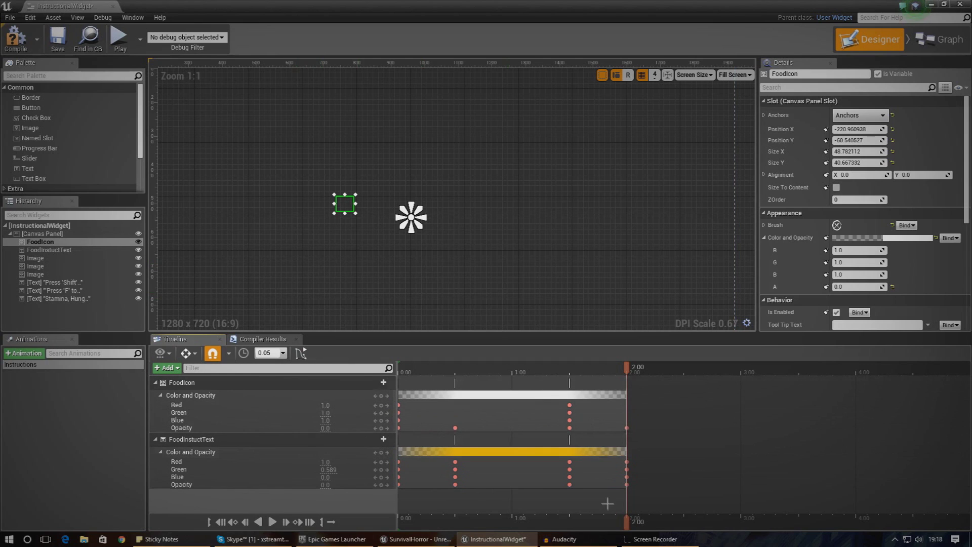
Play the Instructions animation from 0.00 to preview the food icon and text fading together
left_click_drag(627, 522, 400, 522)
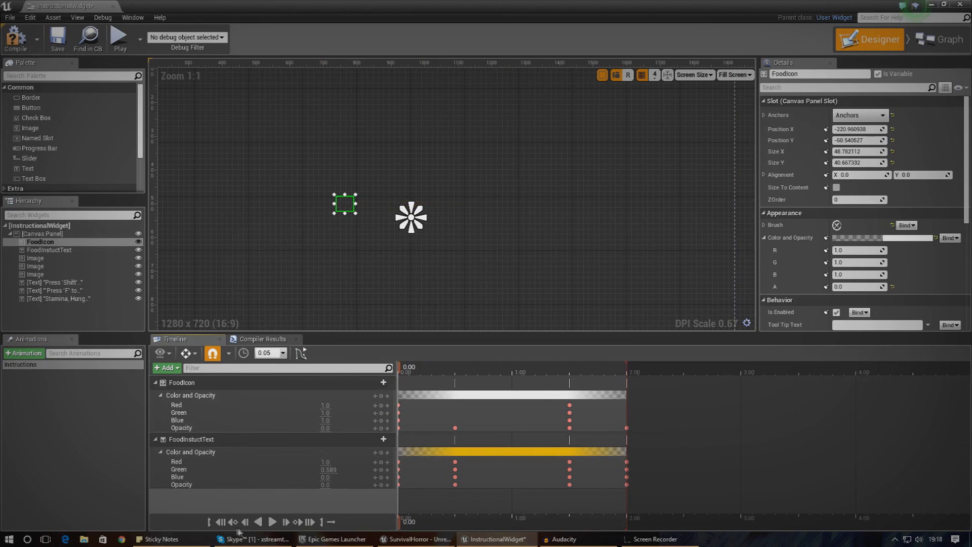
left_click(268, 523)
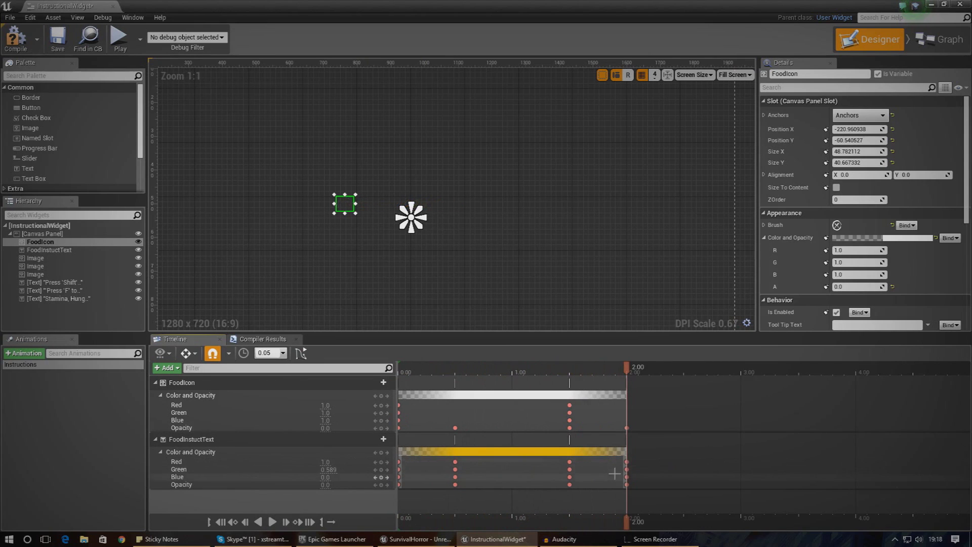
Rename the "Press 'Shift' To Sprint" text as SprintText and anchor it to the center of the canvas
left_click(379, 206)
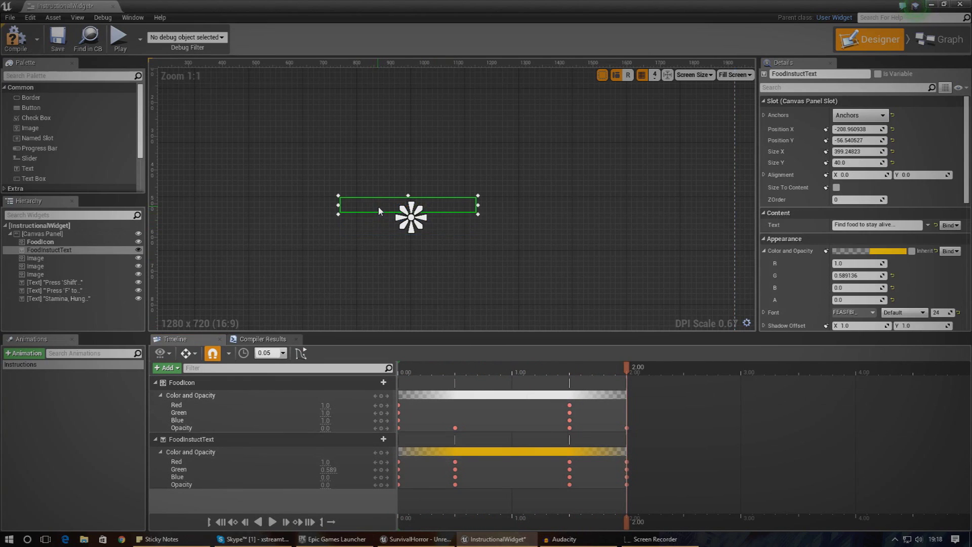
left_click(383, 246)
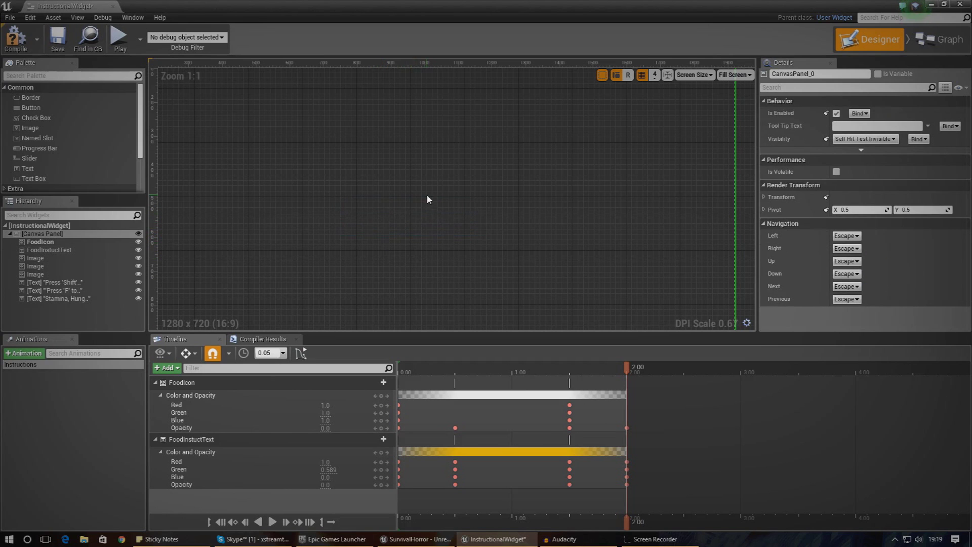
left_click(408, 233)
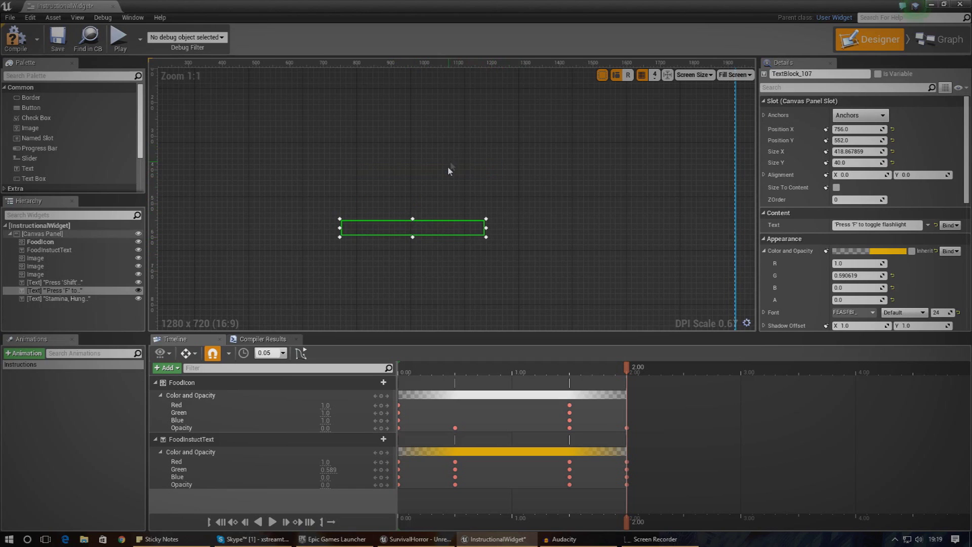
left_click(446, 212)
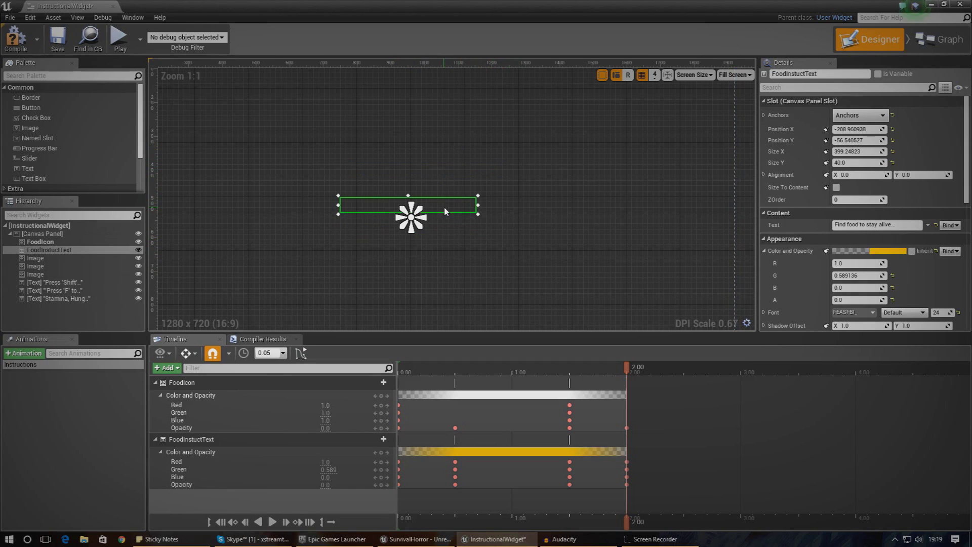
left_click(454, 184)
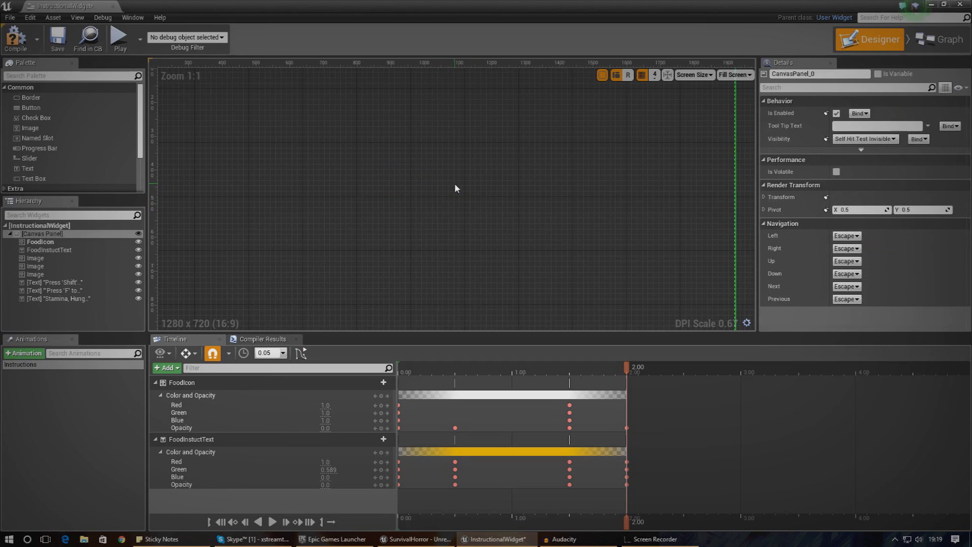
left_click(477, 172)
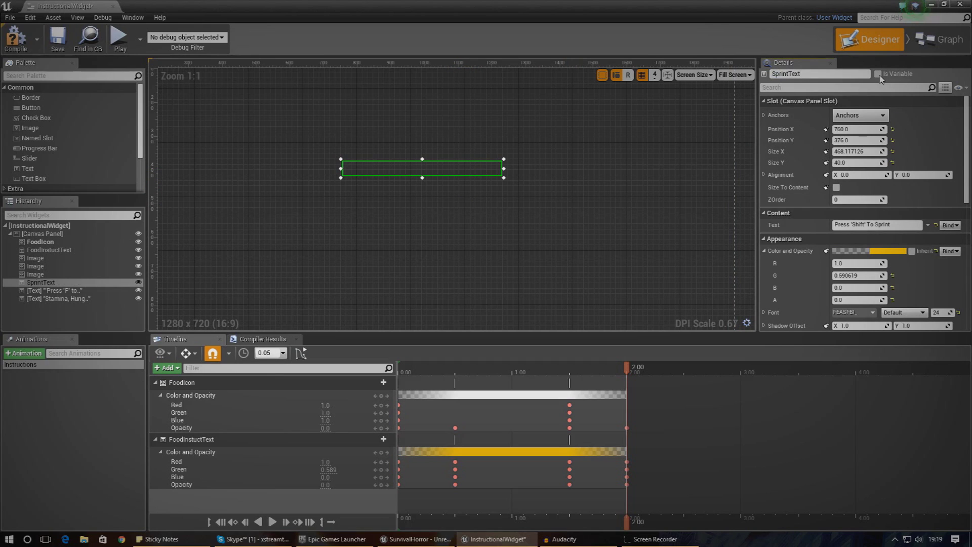
left_click_drag(431, 177, 653, 145)
left_click(860, 115)
left_click(869, 173)
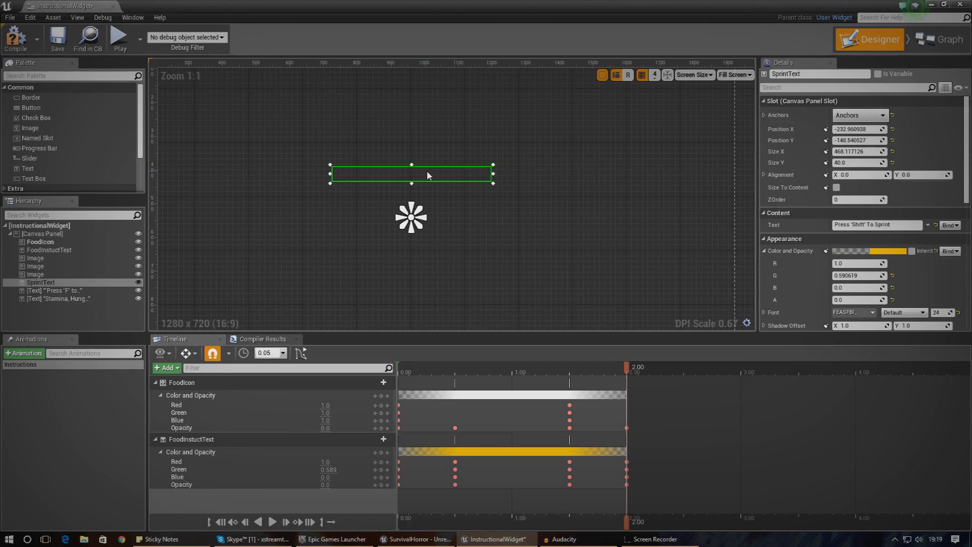
Move SprintText down to about X -237, Y -73, just above the center anchor, and set its justification to centered
left_click_drag(423, 181, 430, 204)
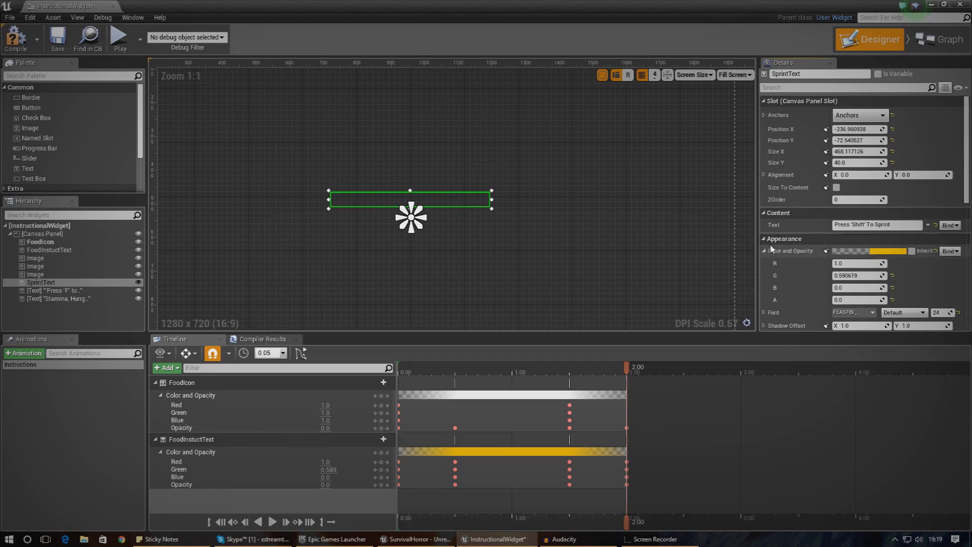
scroll(809, 271, "down", 3)
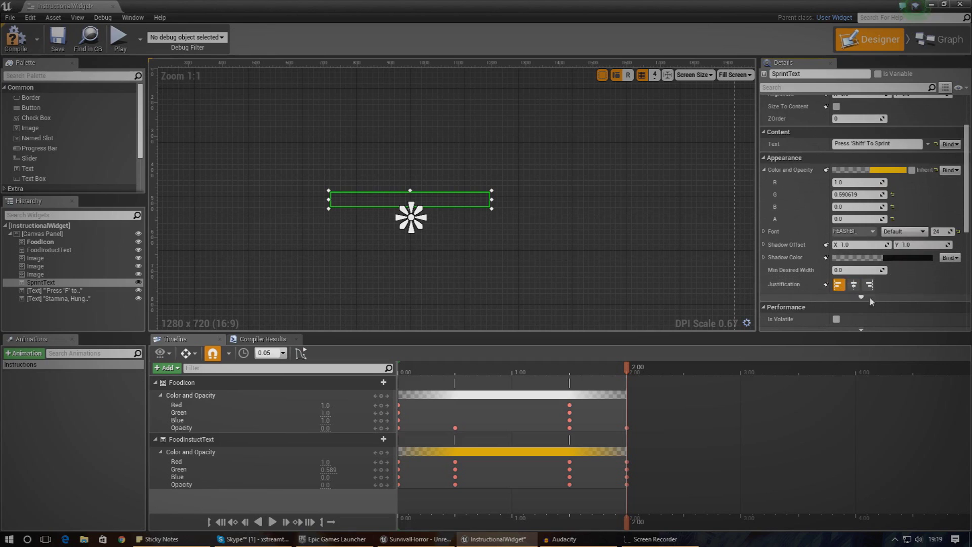
left_click(853, 285)
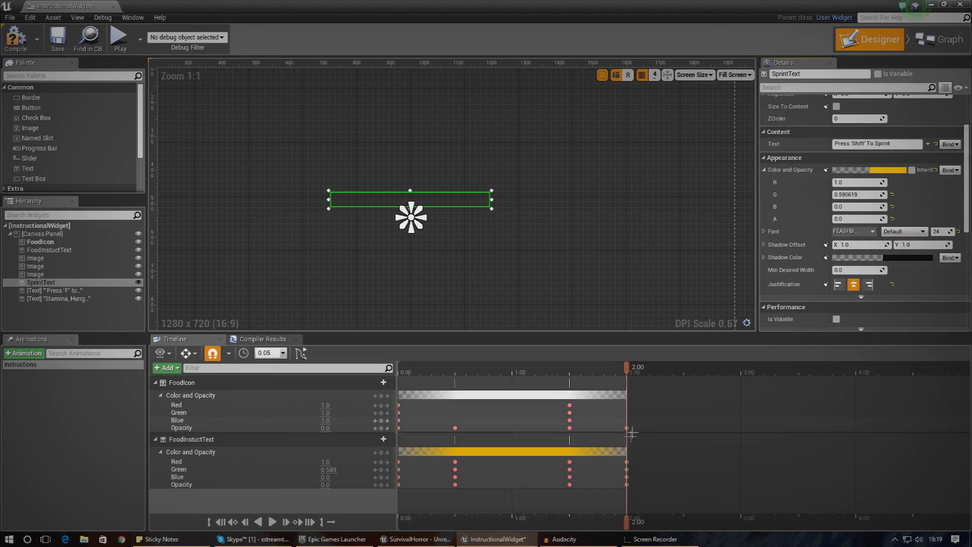
Add SprintText to the Instructions animation with a Color and Opacity track keyed at 2.00
left_click_drag(627, 522, 683, 522)
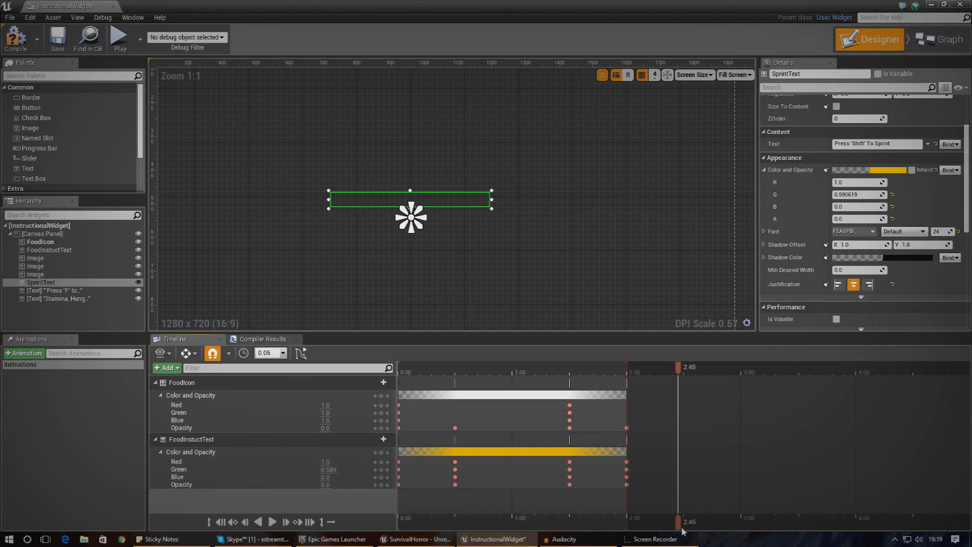
left_click(167, 368)
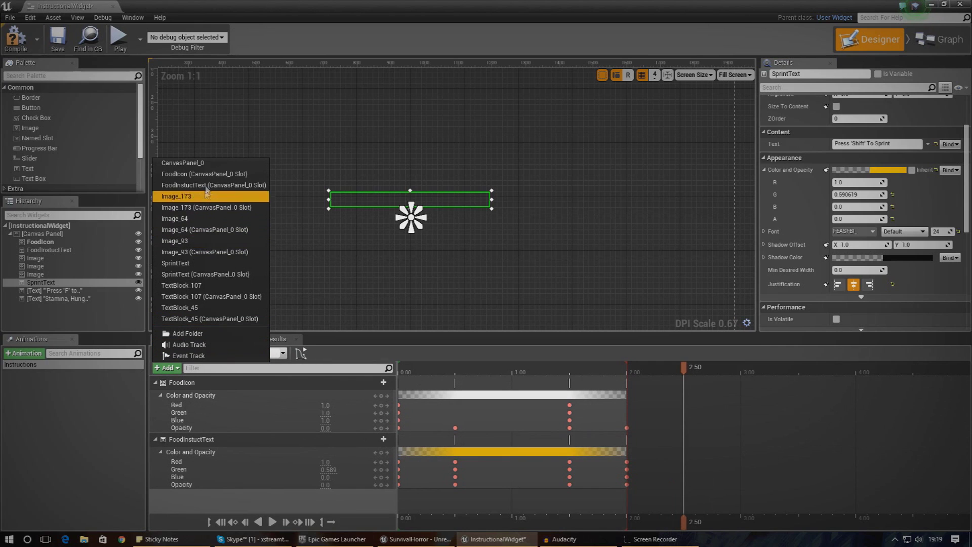
left_click(201, 264)
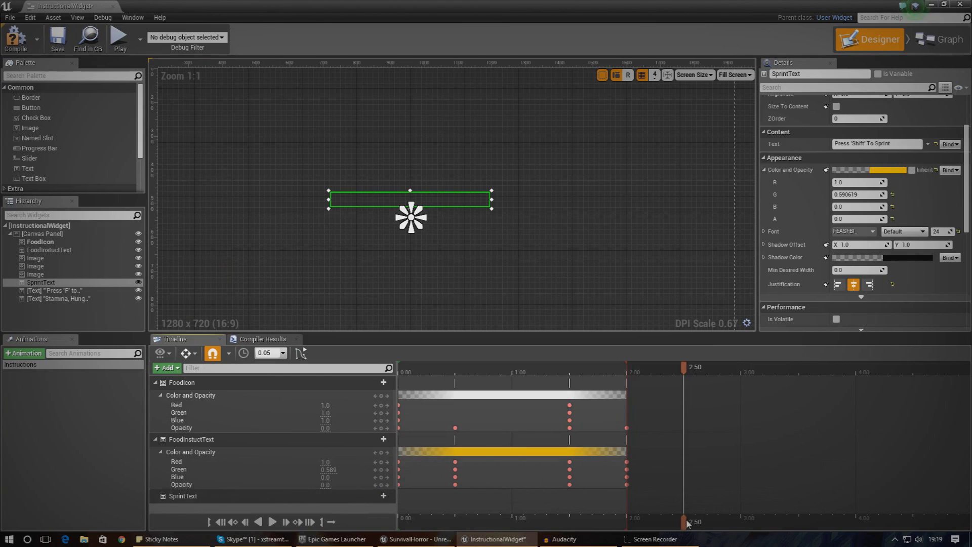
left_click_drag(690, 524, 630, 525)
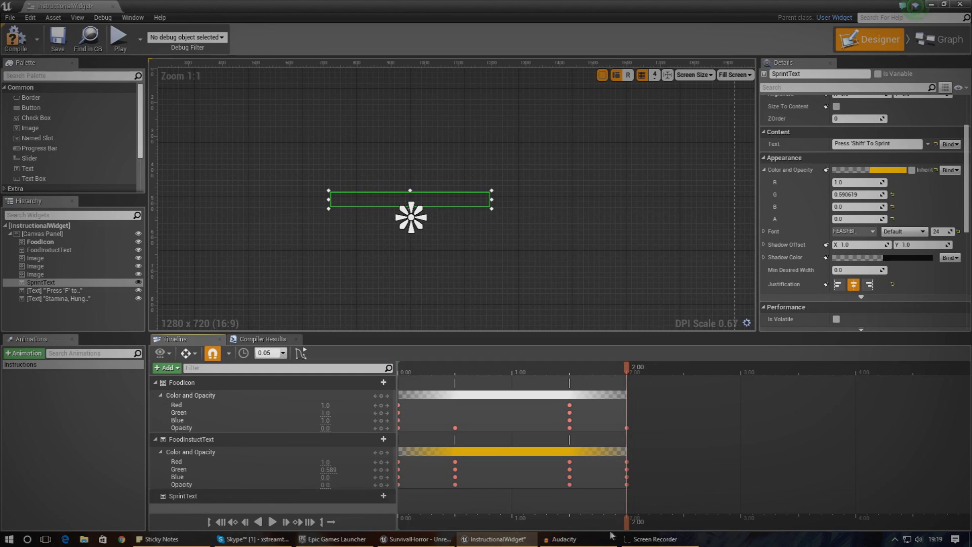
left_click(377, 496)
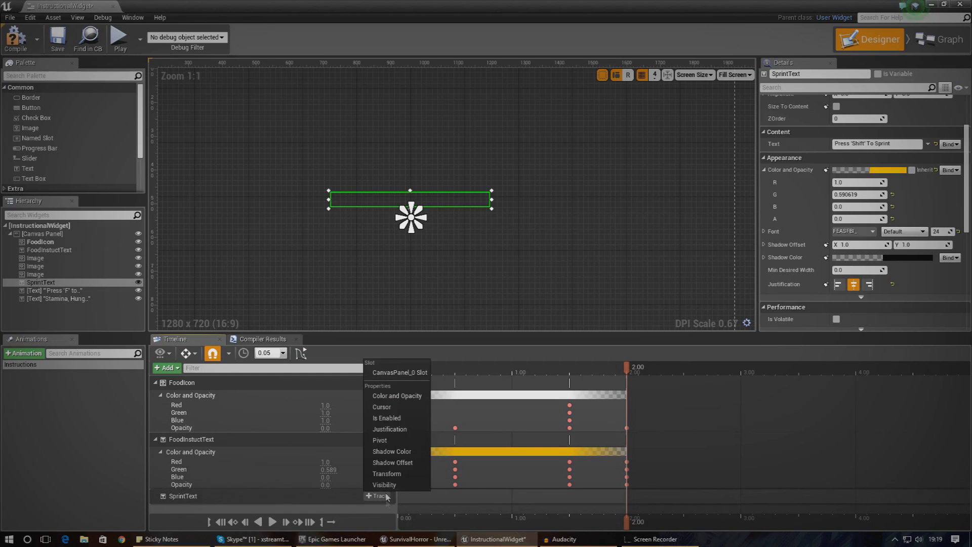
left_click(393, 396)
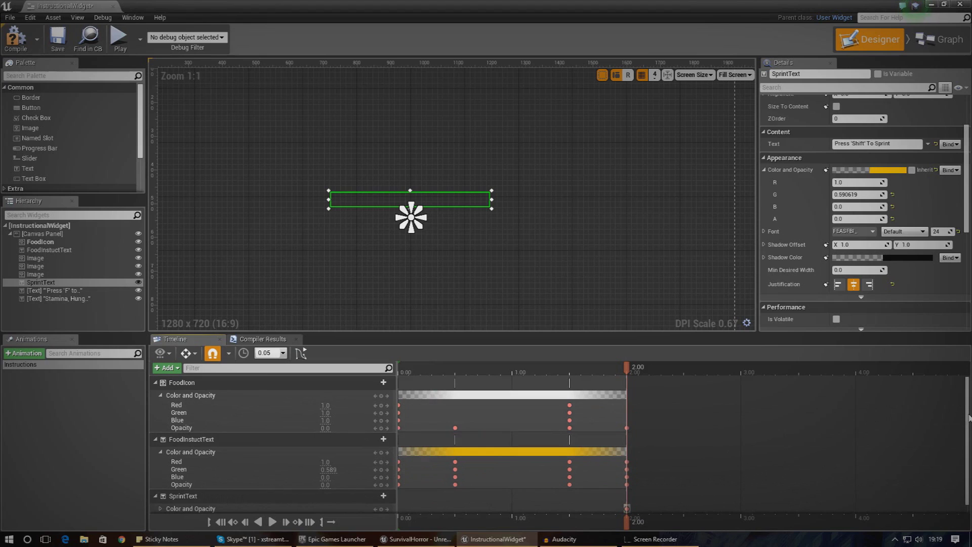
scroll(683, 446, "down", 1)
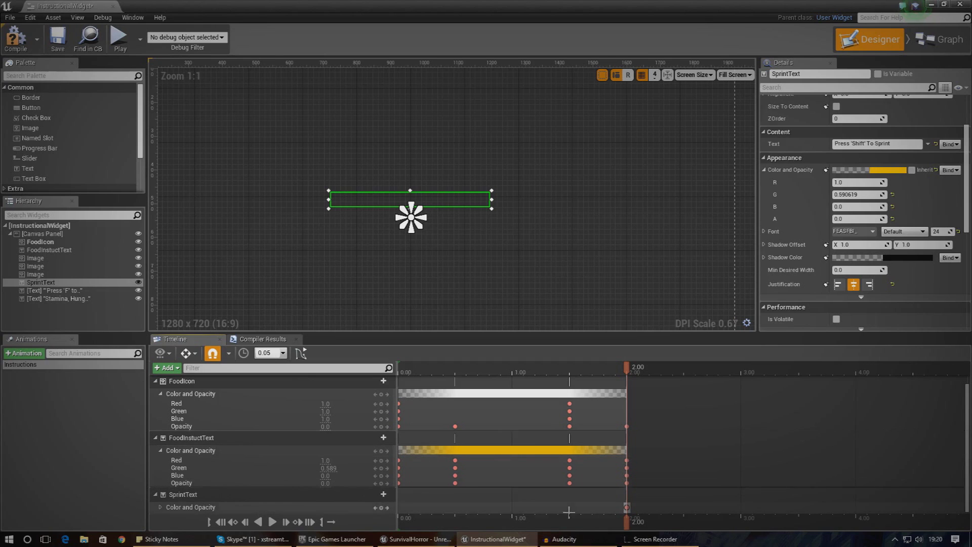
Add a SprintText Color and Opacity key at 2.50, then set its opacity to 1 at 3.00
left_click_drag(627, 521, 684, 523)
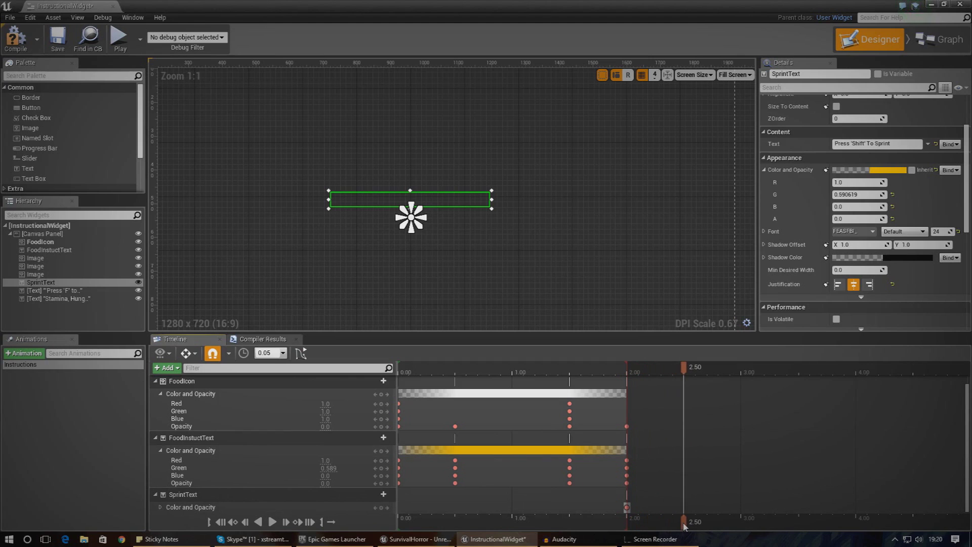
left_click(383, 508)
left_click_drag(684, 525, 743, 528)
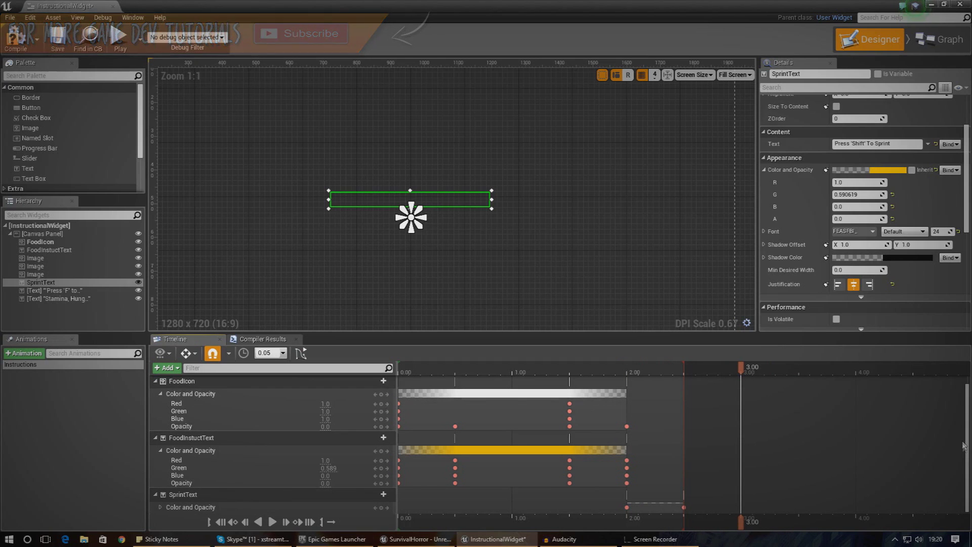
left_click(161, 507)
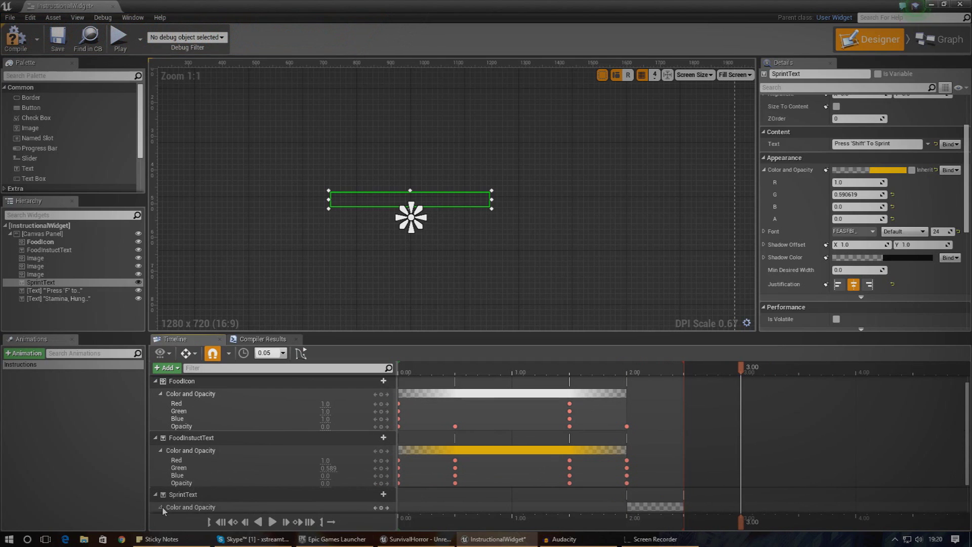
scroll(283, 494, "down", 1)
left_click(320, 507)
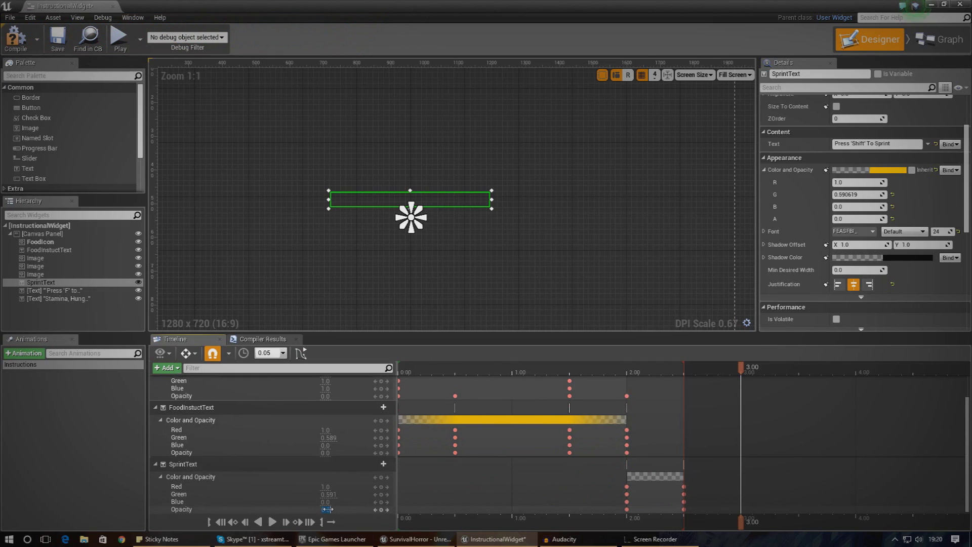
type("1")
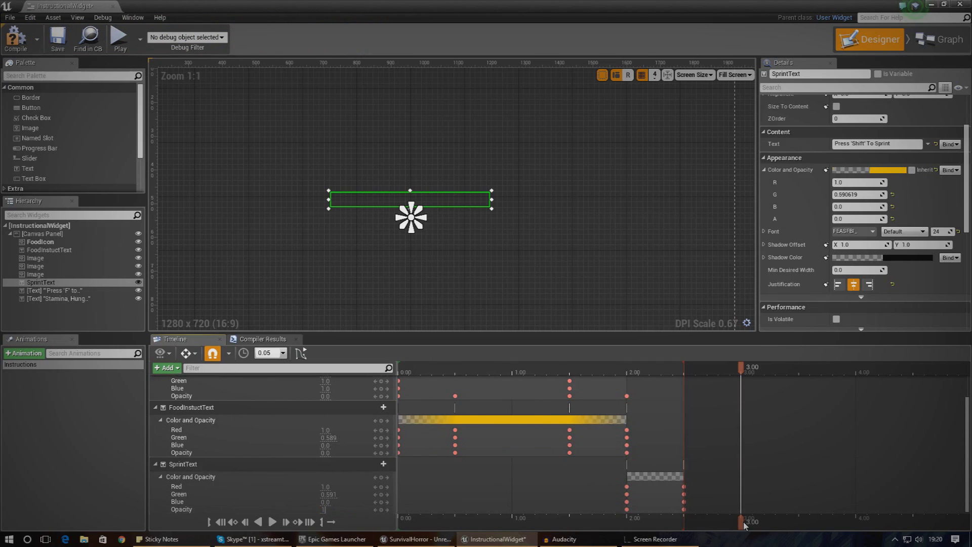
key("Return")
Key SprintText's opacity unchanged at 4.00 and set it to 0 at 4.50 for the fade-out
left_click_drag(743, 526, 855, 529)
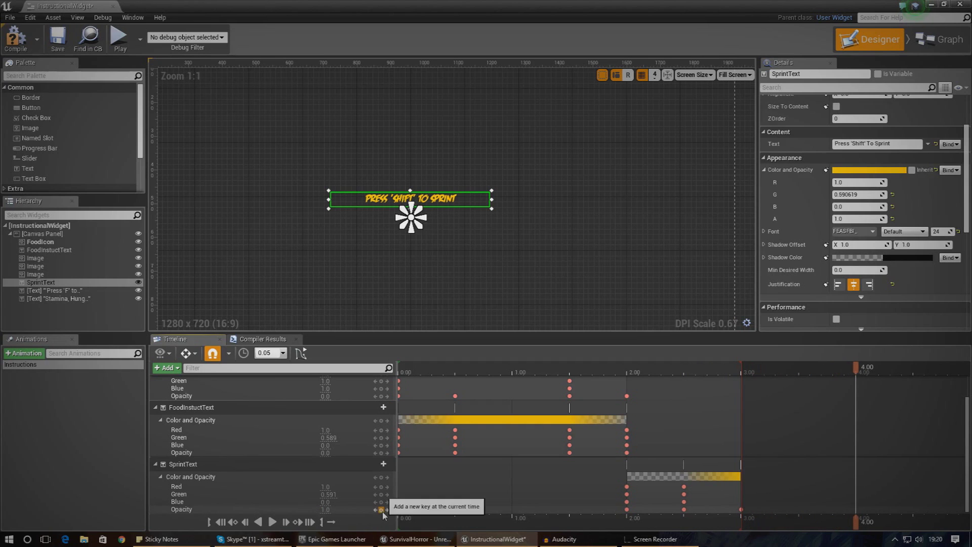
left_click(331, 521)
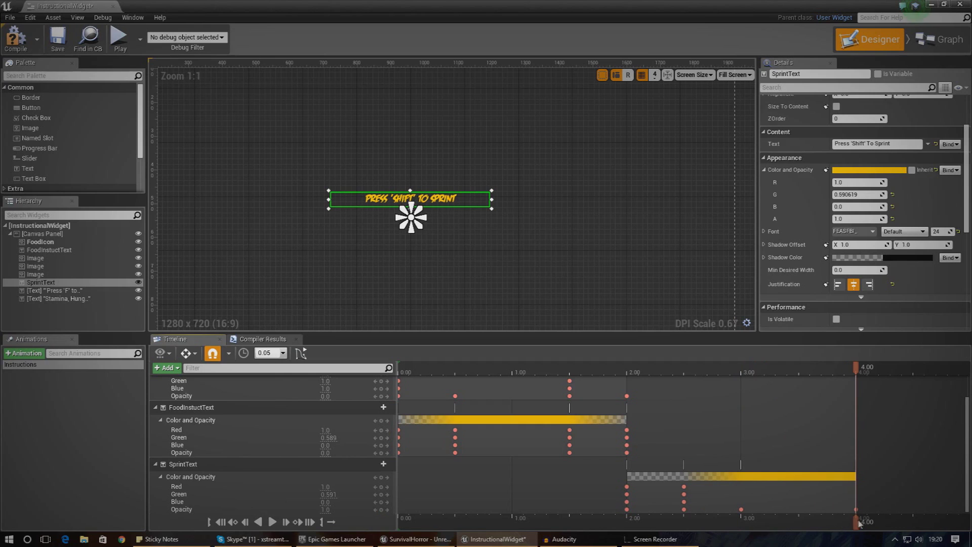
left_click_drag(860, 524, 914, 524)
left_click(348, 510)
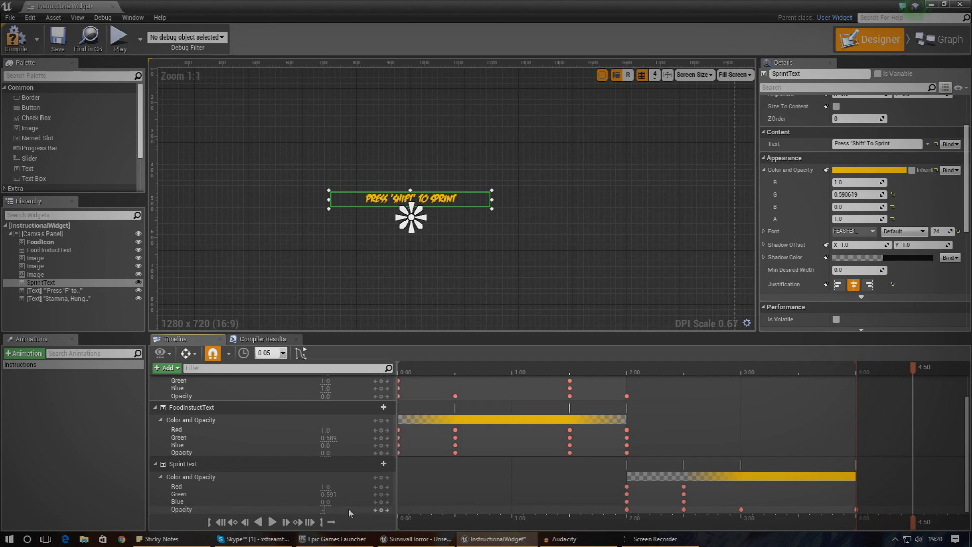
key("Return")
Play the Instructions animation from 0.00 to preview the sprint text fading, then inspect the sprint widgets on the canvas
left_click_drag(903, 532, 399, 525)
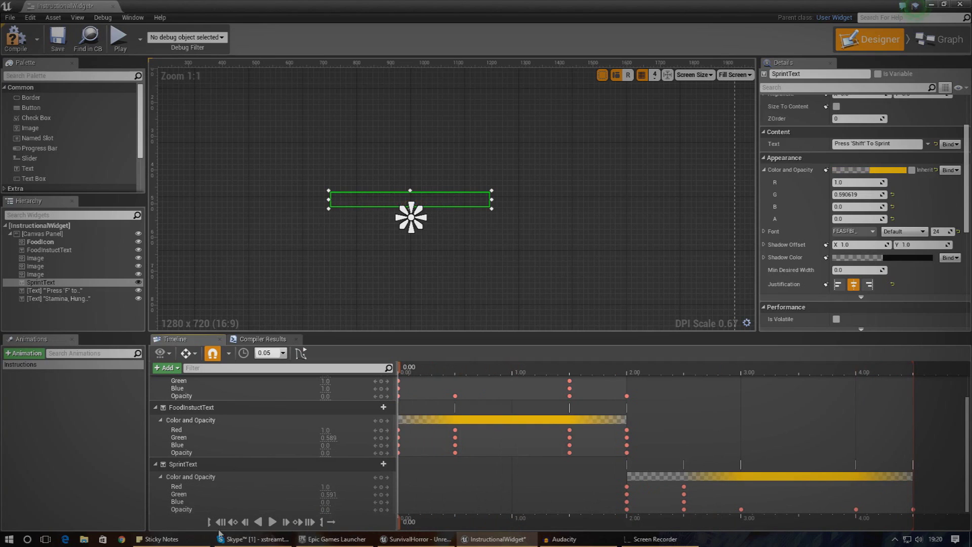
left_click(272, 522)
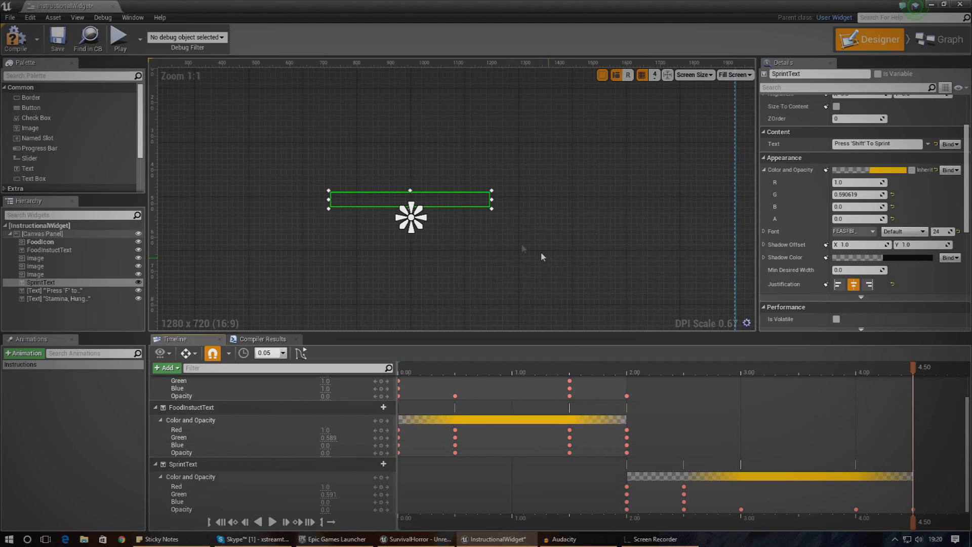
left_click(338, 185)
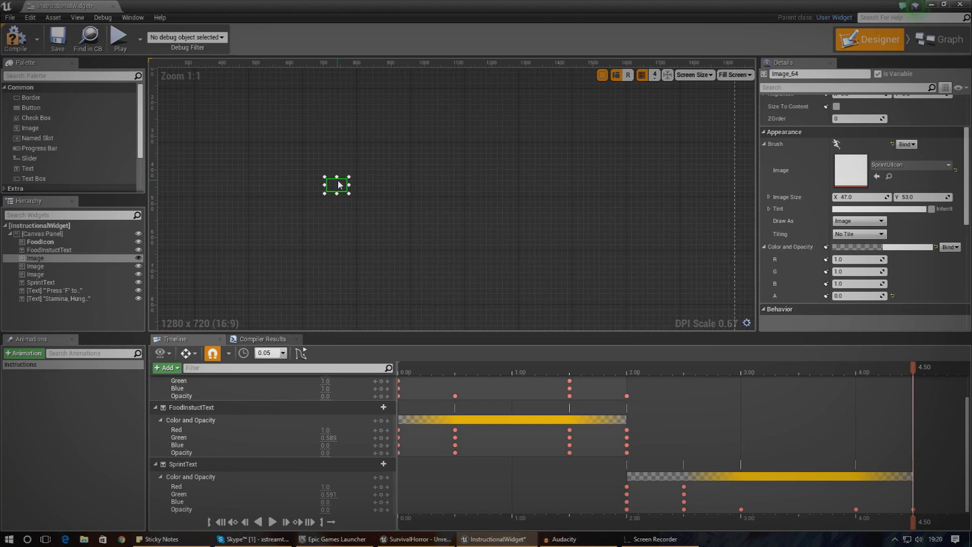
left_click(374, 201)
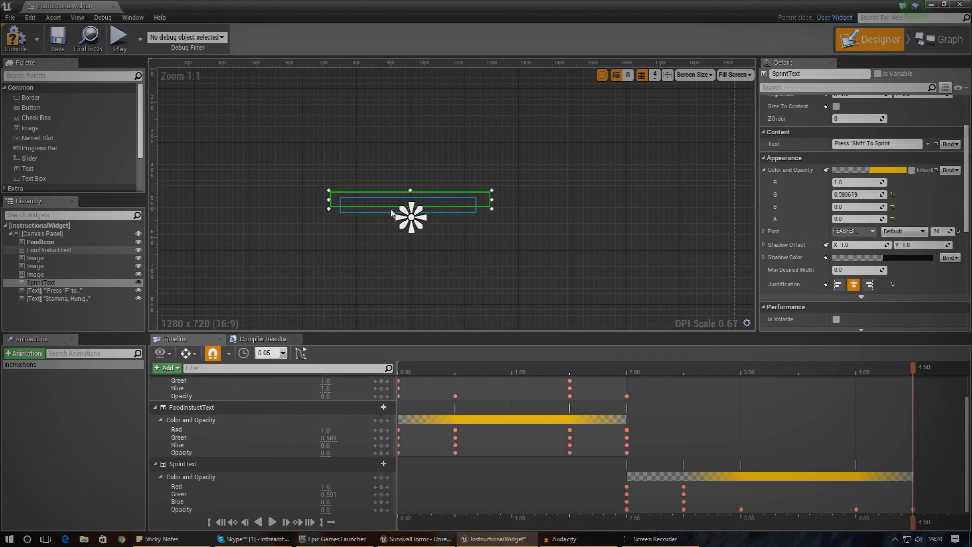
left_click(301, 175)
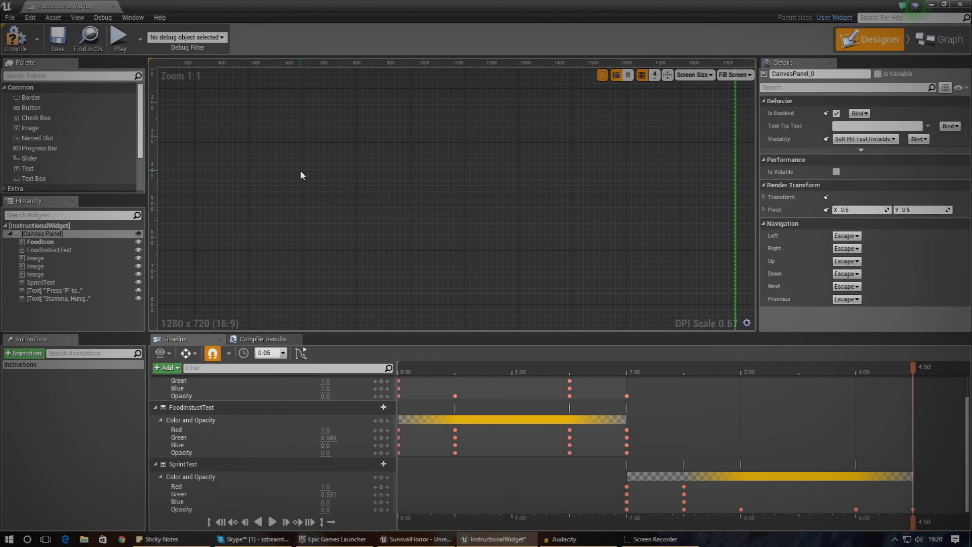
At 3.60, move the SprintUIIcon image to X 756, Y 468 beside the sprint text and resize it to about 51 by 39
left_click_drag(913, 527, 813, 535)
left_click(336, 185)
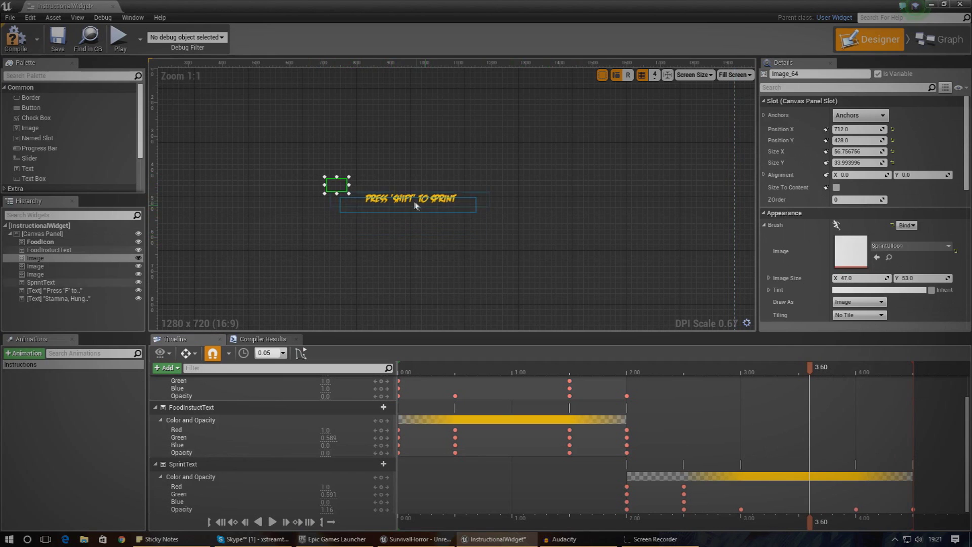
left_click_drag(337, 189, 353, 204)
scroll(355, 201, "up", 6)
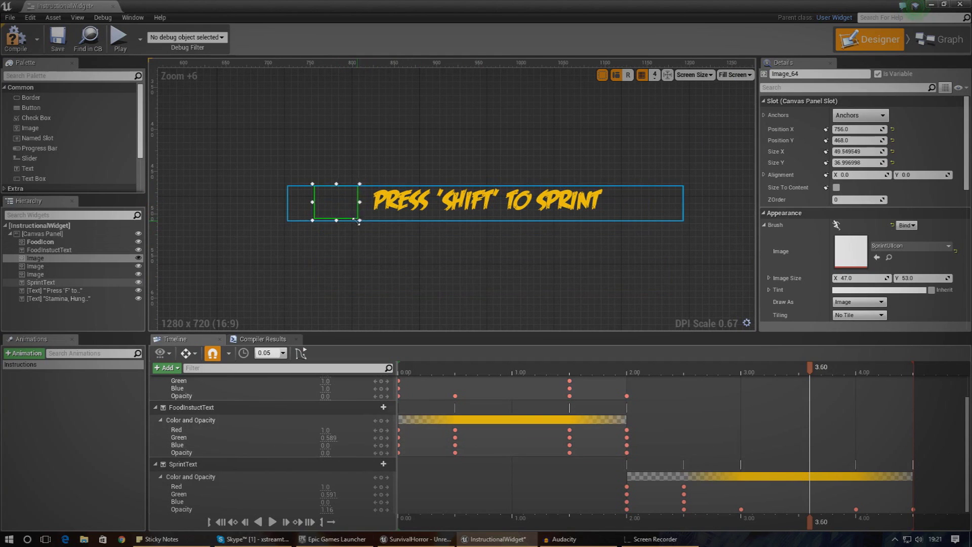
left_click_drag(338, 201, 345, 192)
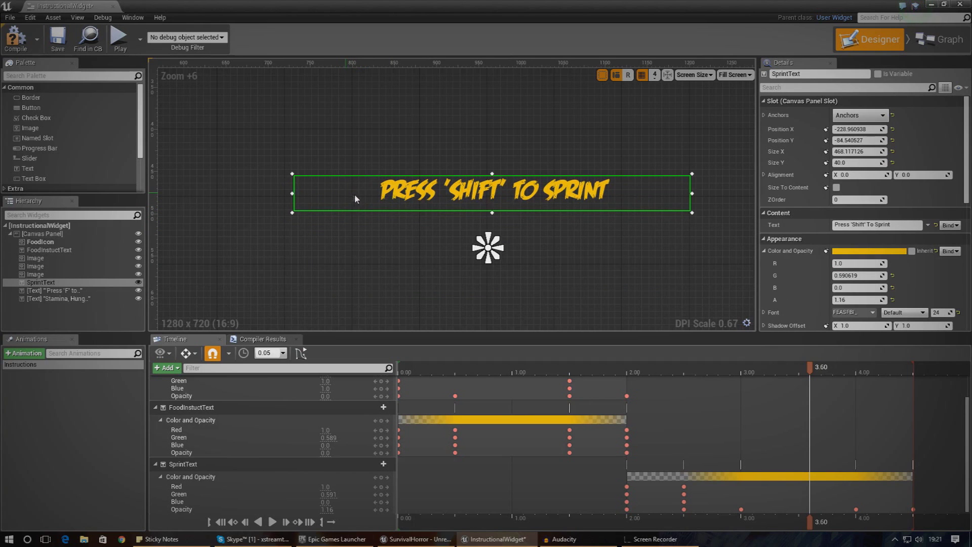
key("ctrl+z")
left_click(354, 197)
left_click(361, 229)
Narrow SprintText's box from its left edge and shift it so the text sits just right of the sprint image
left_click(362, 200)
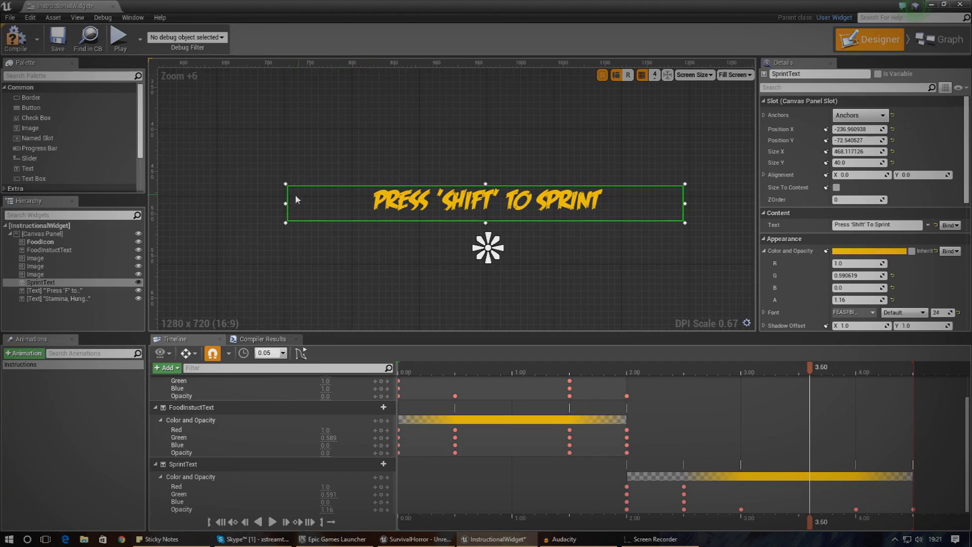
left_click_drag(287, 203, 417, 203)
left_click_drag(513, 206, 466, 205)
left_click(433, 253)
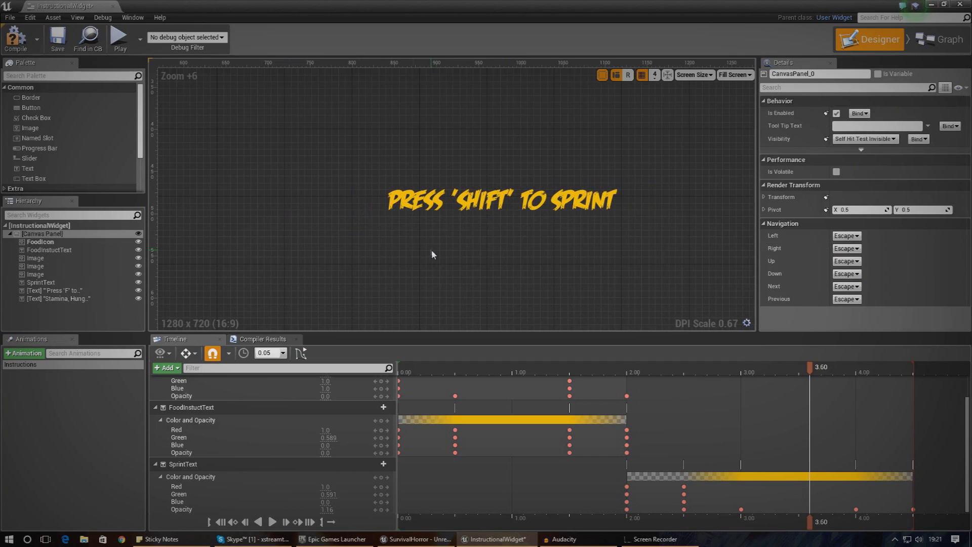
left_click(481, 245)
Move the sprint image to X 780, Y 464 next to the text and rename it SprintIcon
left_click(356, 200)
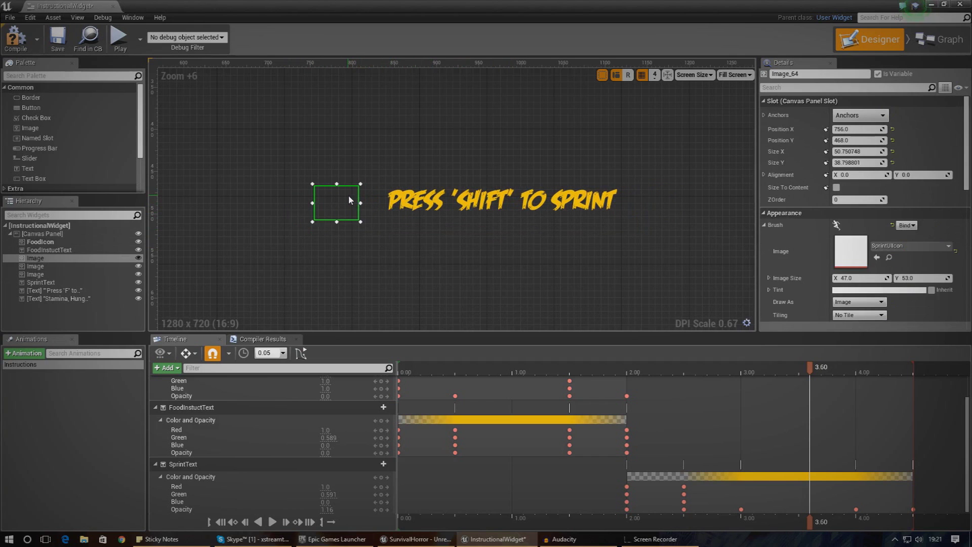
left_click_drag(349, 196, 371, 194)
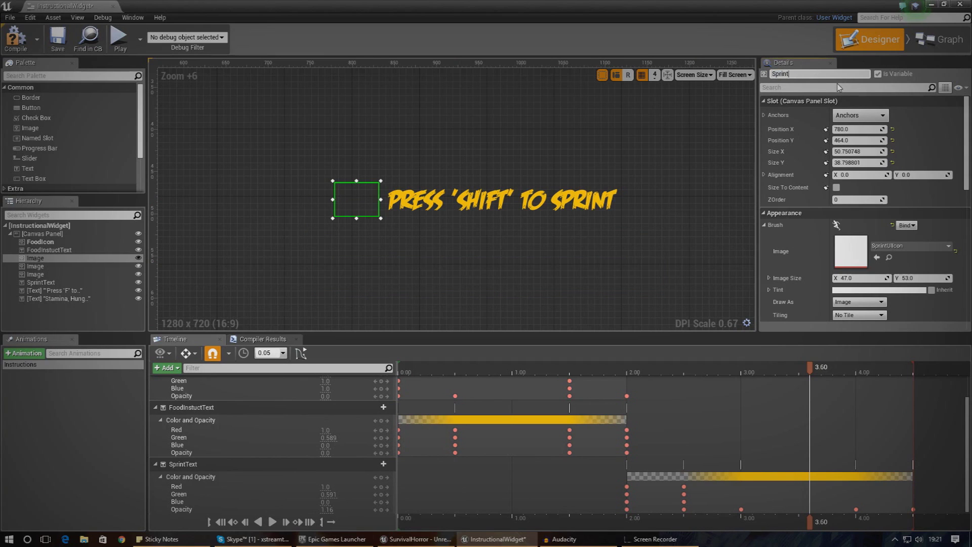
type("n")
key("Return")
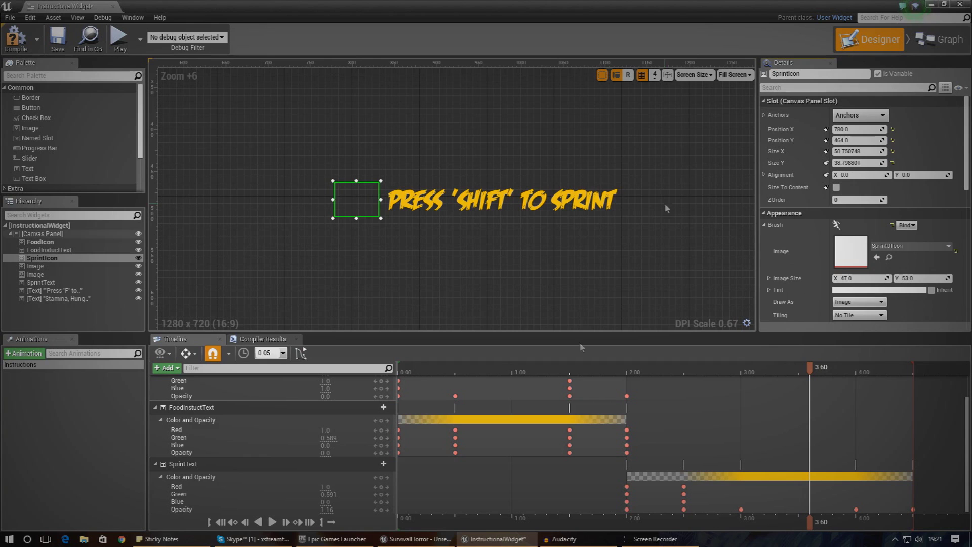
Add SprintIcon to the Instructions animation with a Color and Opacity track keyed at 2.00, and expand its channels
scroll(940, 190, "down", 10)
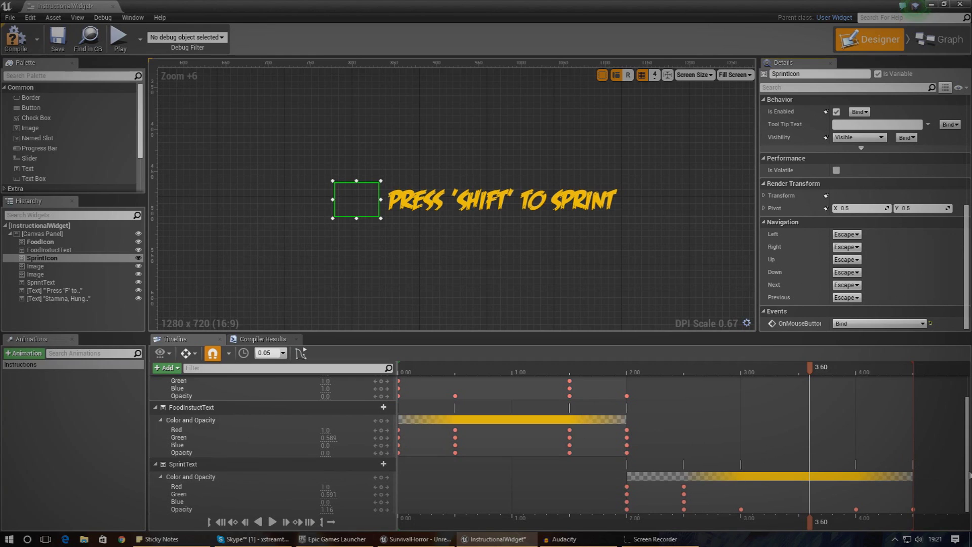
left_click_drag(808, 527, 627, 526)
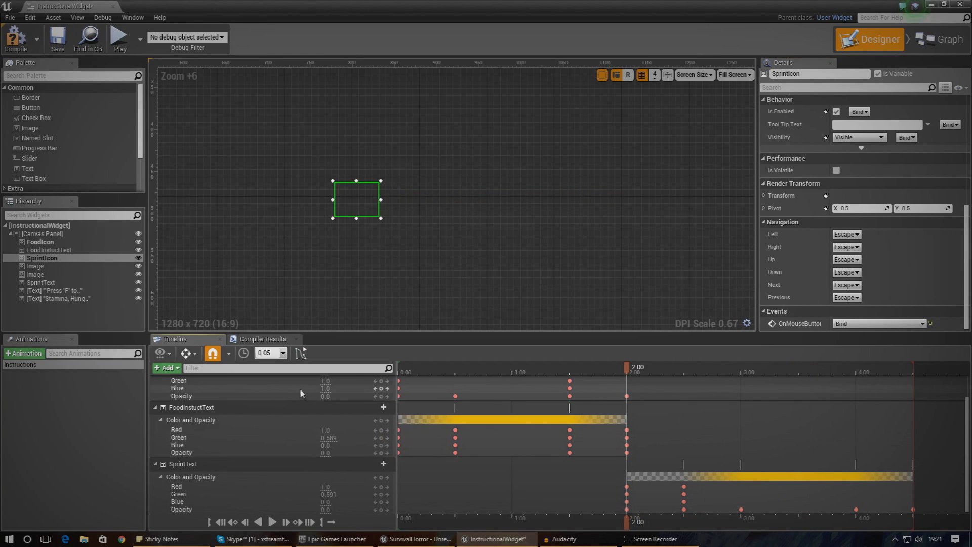
scroll(337, 423, "up", 2)
left_click(166, 367)
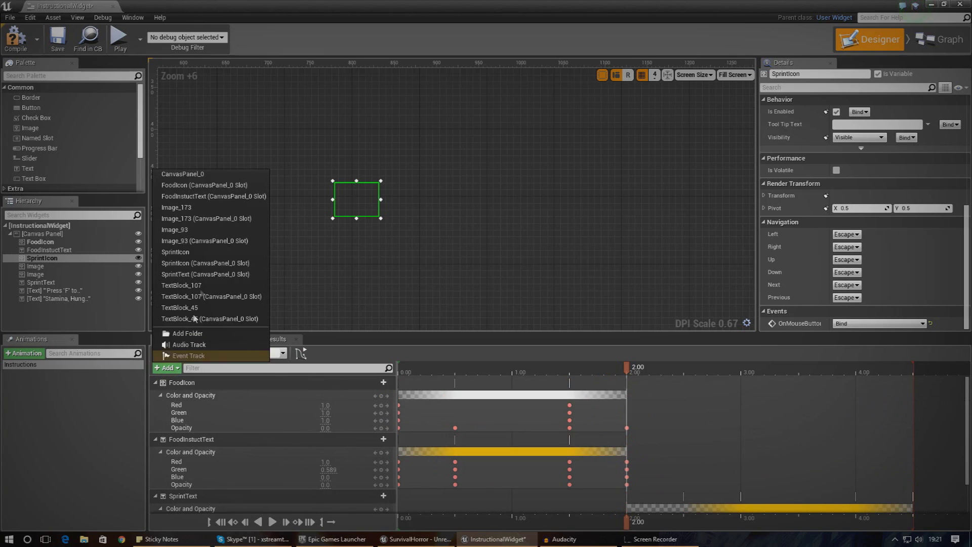
left_click(209, 252)
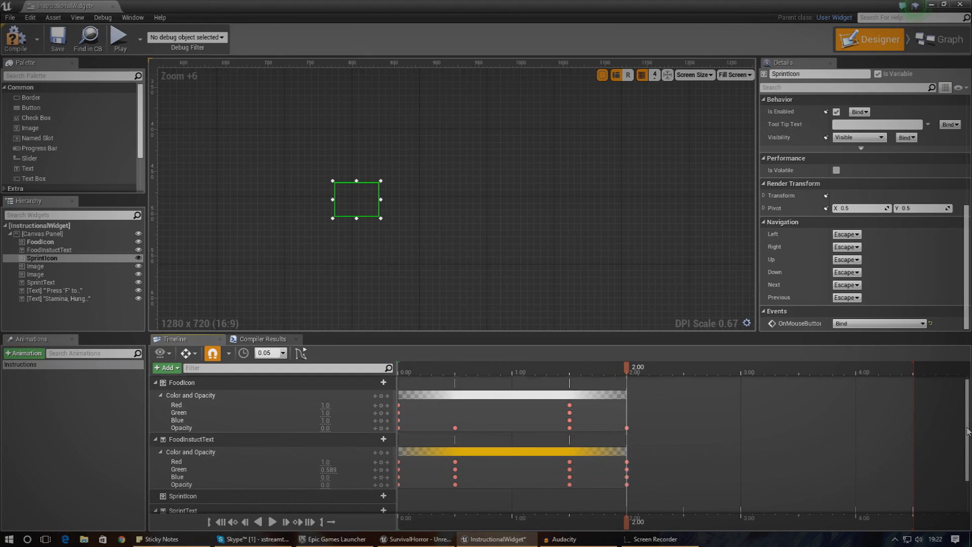
left_click_drag(967, 420, 967, 485)
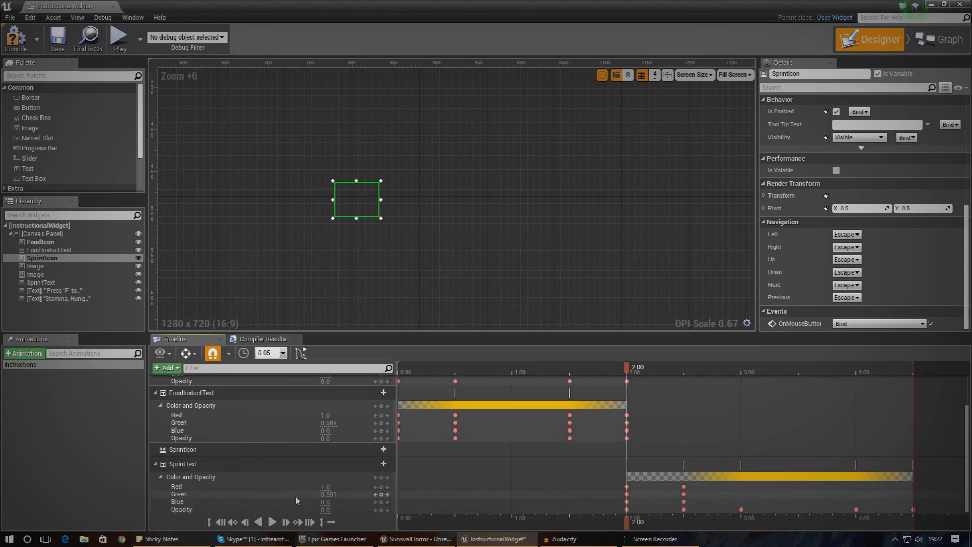
left_click(381, 451)
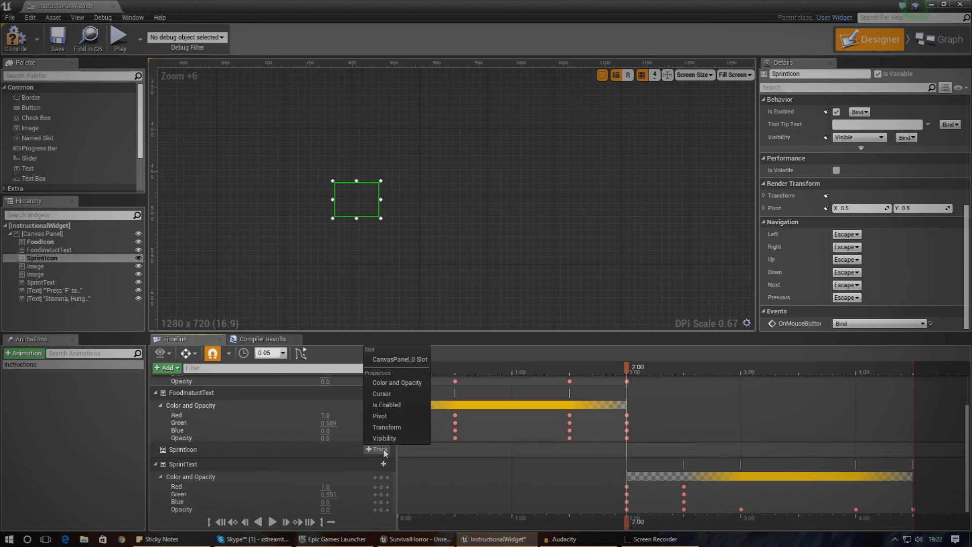
left_click(397, 382)
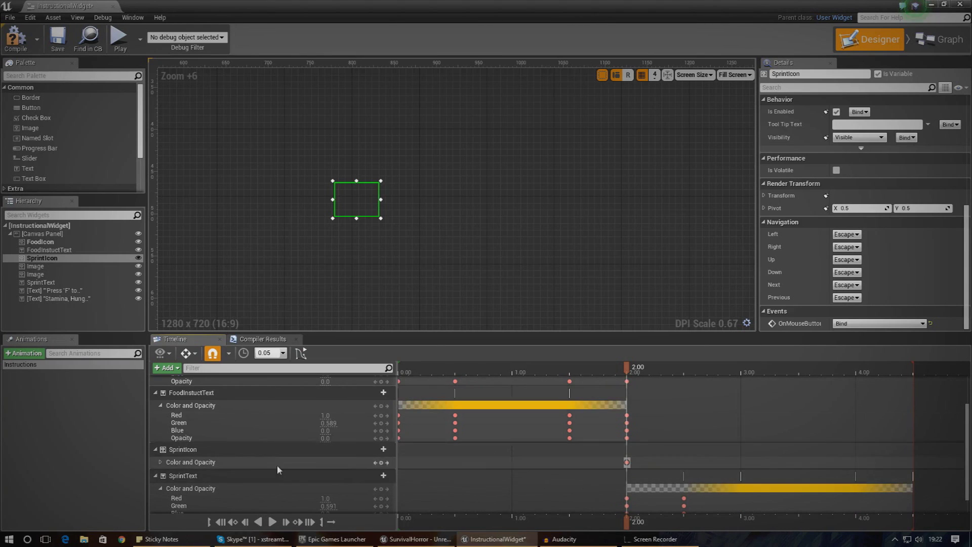
left_click(160, 462)
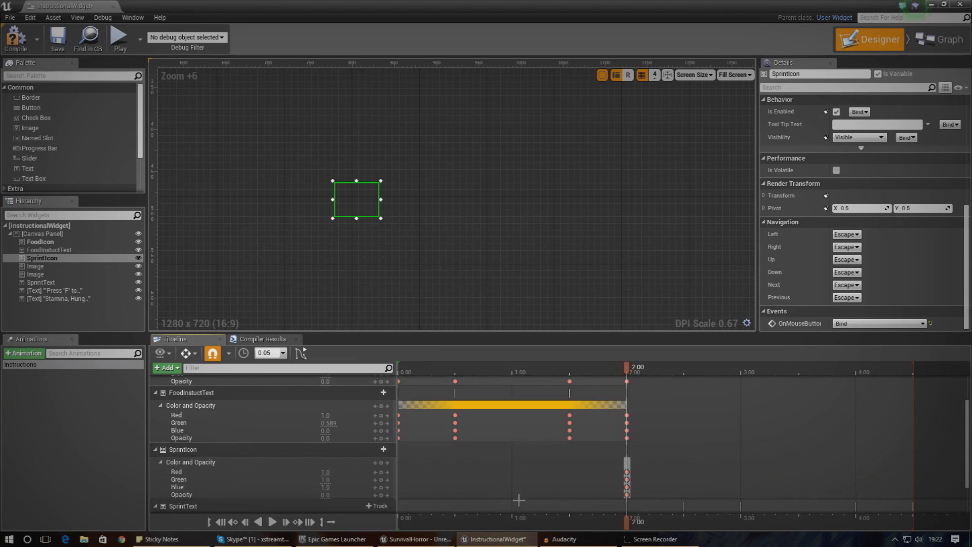
Key SprintIcon's opacity at 0 at 2.50 and set it to 1 at 3.00
scroll(949, 442, "down", 3)
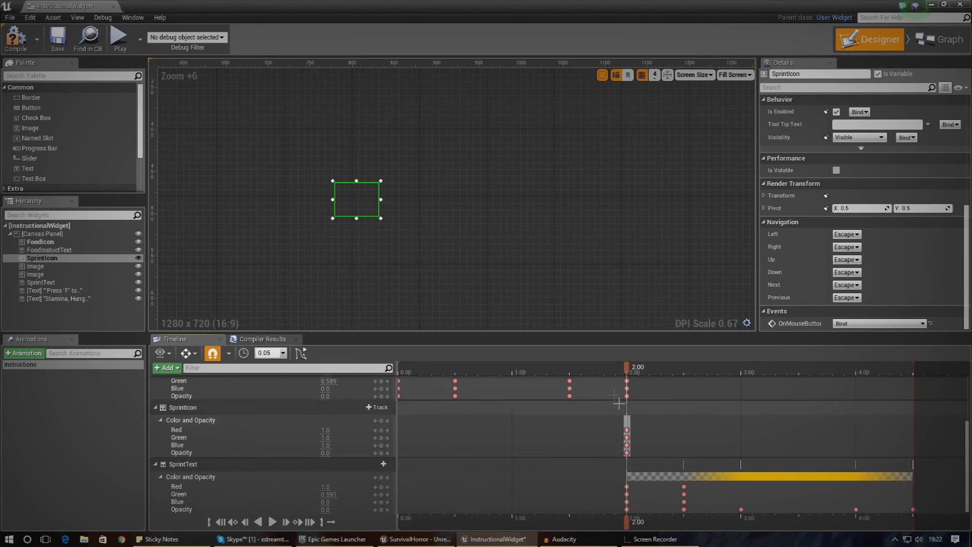
left_click_drag(636, 374, 683, 377)
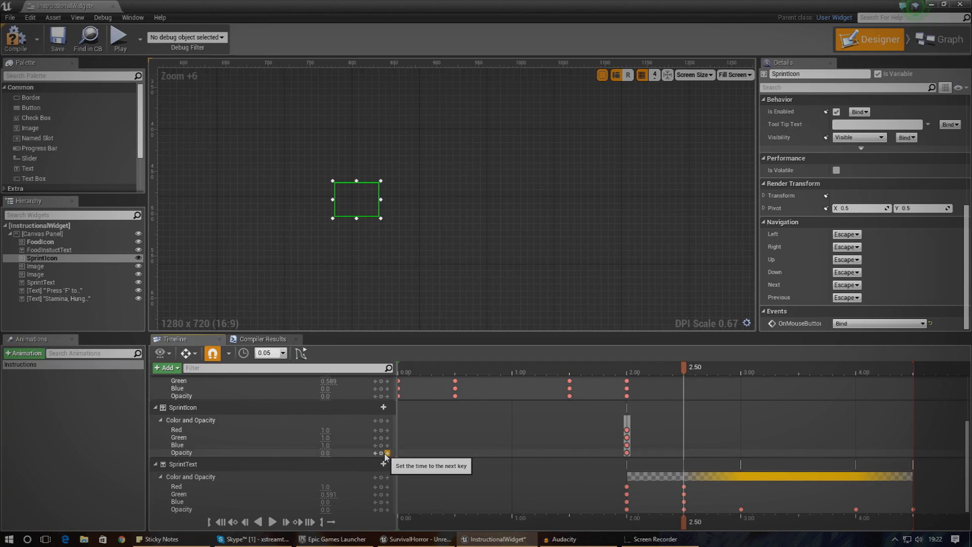
left_click(643, 380)
left_click_drag(644, 380, 683, 380)
left_click(381, 453)
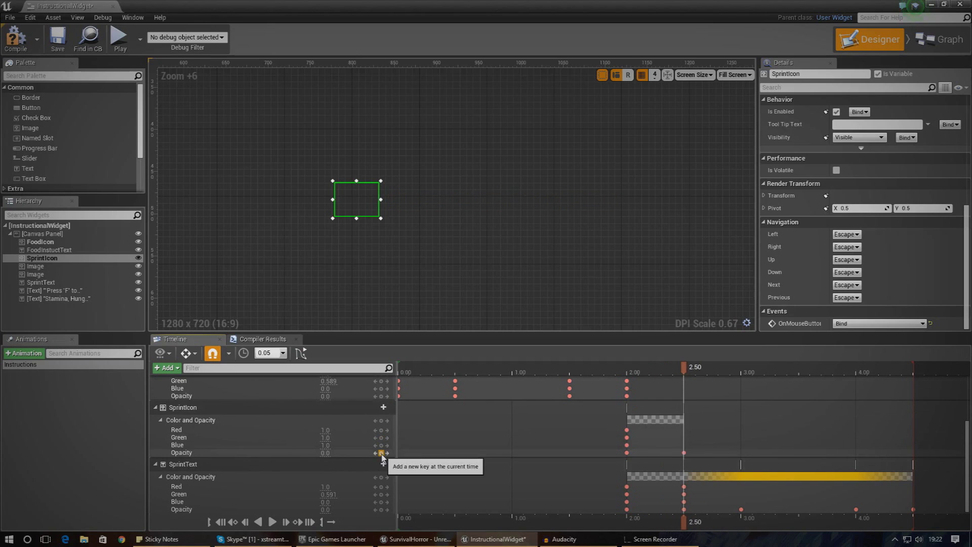
left_click_drag(685, 368, 739, 371)
left_click(325, 452)
type("1")
key("Return")
Hold SprintIcon's opacity at 1 with a key at 4.00 and set it to 0 at 4.50
left_click_drag(743, 369, 861, 381)
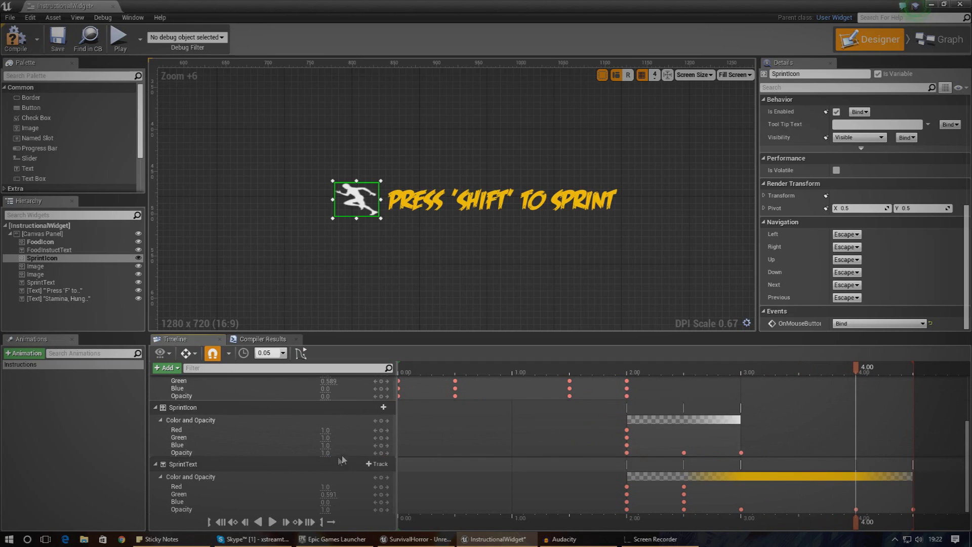
left_click(381, 453)
left_click_drag(856, 371, 913, 367)
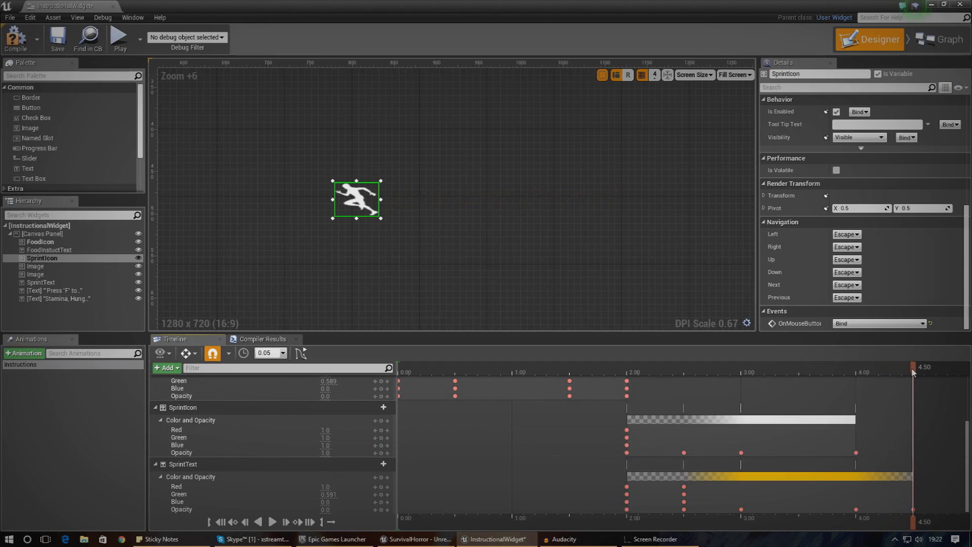
type("0")
key("Return")
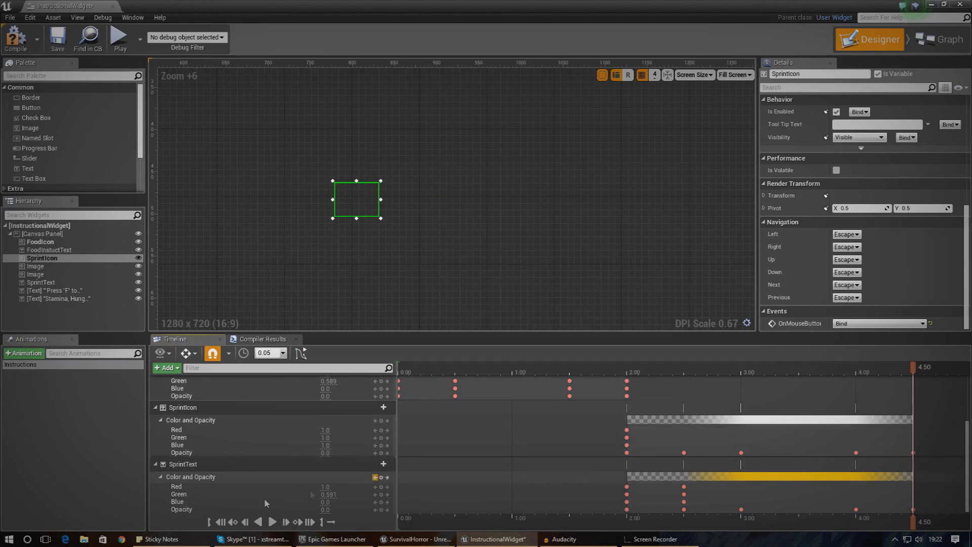
Play the Instructions animation in reverse to its start and forward to the end to preview the fades
left_click(258, 522)
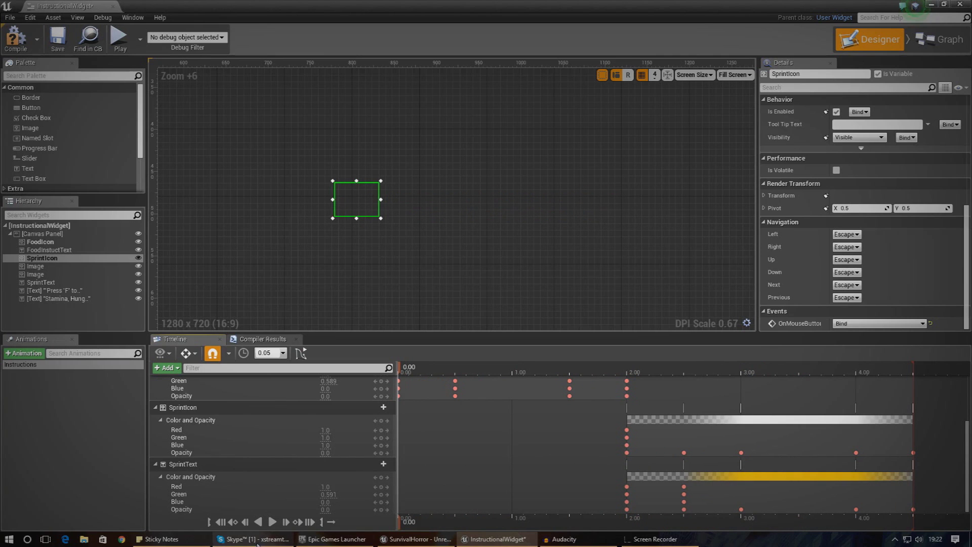
left_click(273, 522)
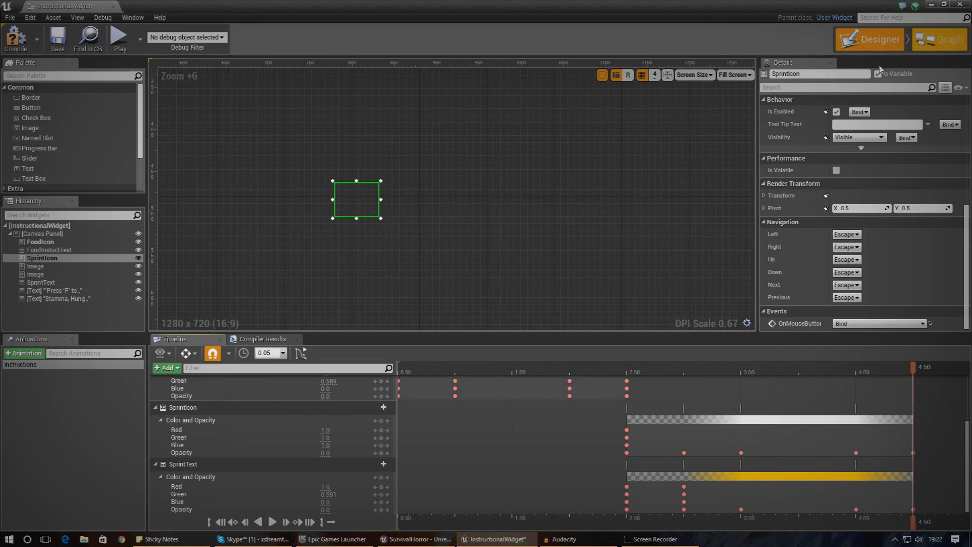
In the widget's Event Graph, add a Delay node wired from Event Construct and set its duration to 5 seconds
left_click(940, 39)
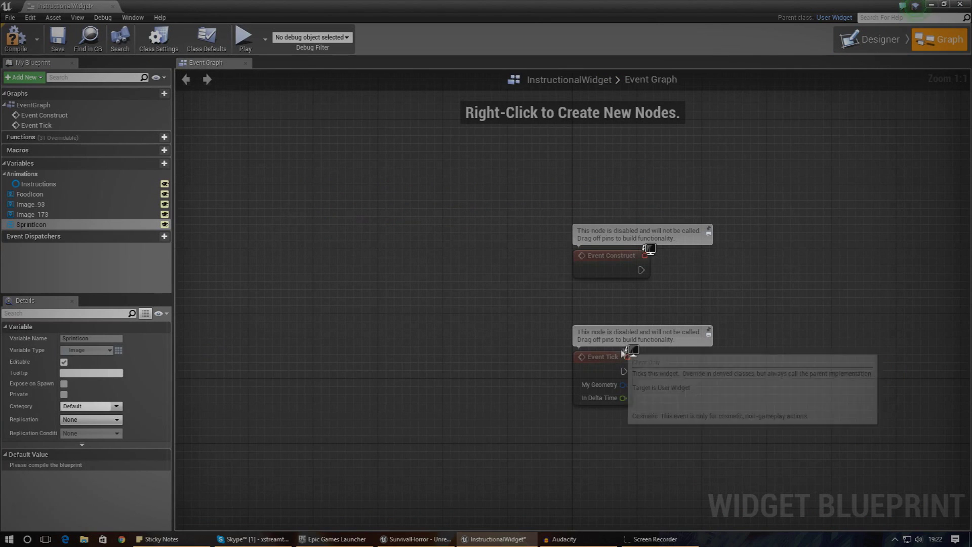
right_click_drag(716, 273, 572, 267)
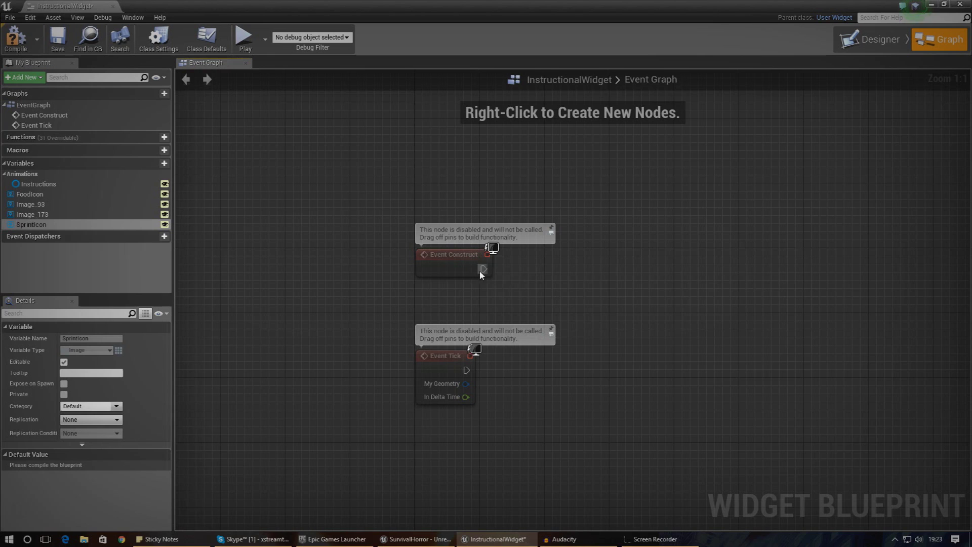
left_click_drag(481, 272, 591, 255)
type("delay")
key("Return")
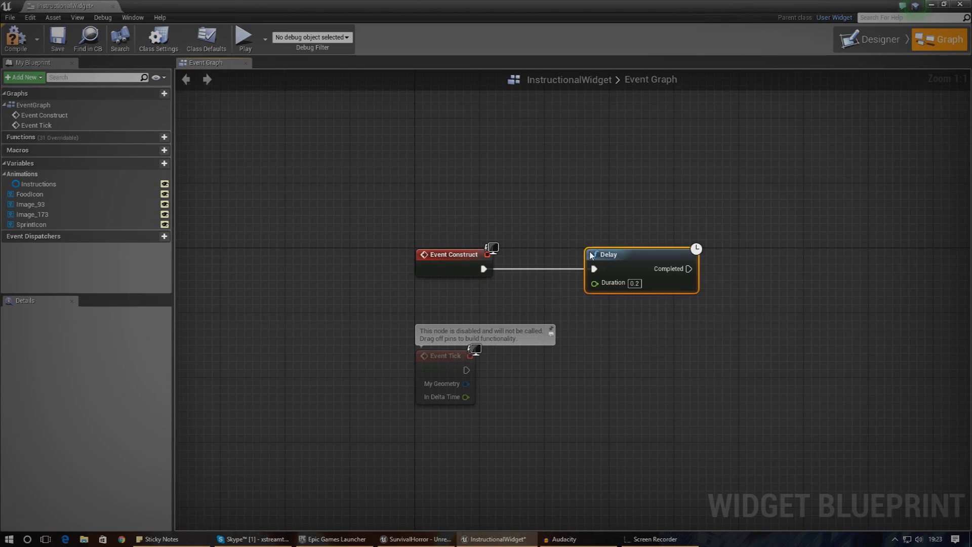
left_click_drag(628, 266, 604, 235)
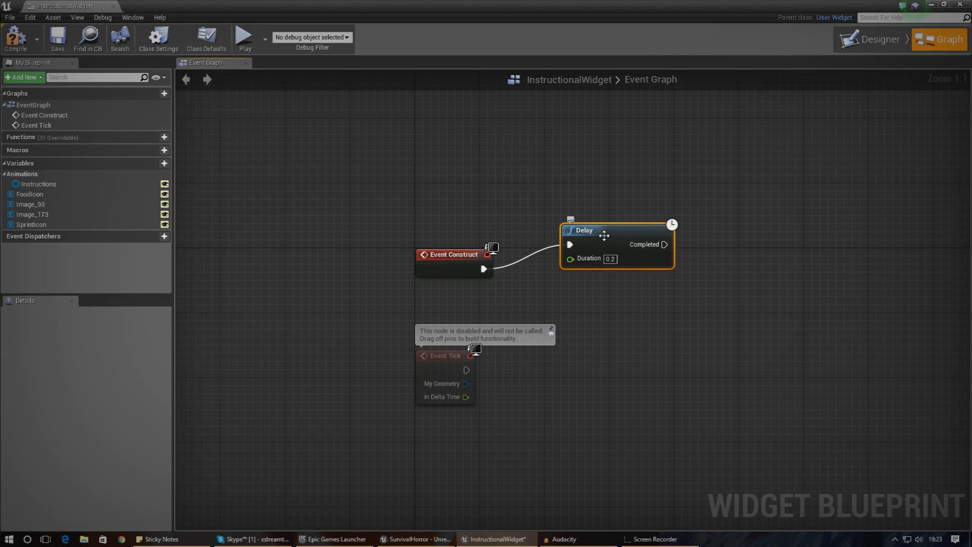
left_click(611, 259)
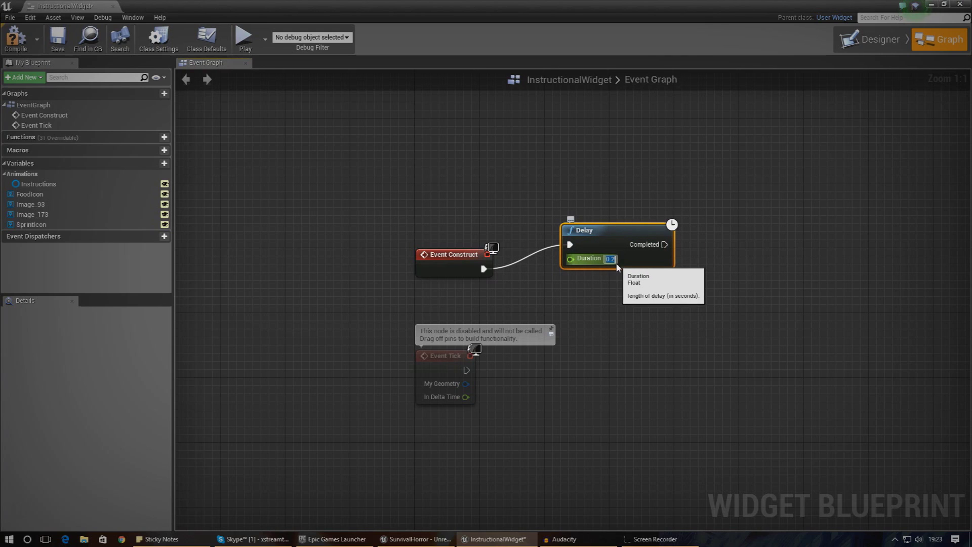
type("5")
key("Return")
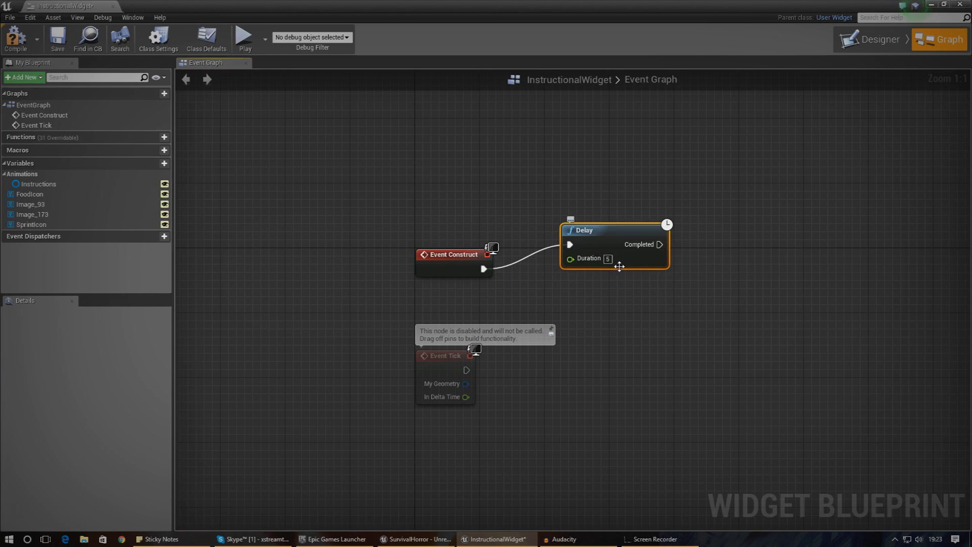
Add a Play Animation node wired from the Delay's Completed output and place it beside the Delay
left_click_drag(625, 248, 700, 234)
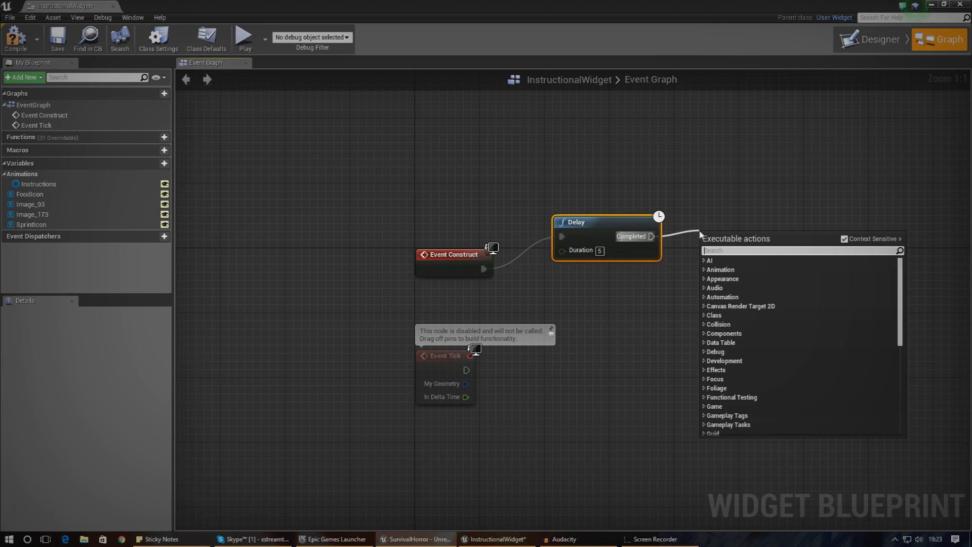
type("play")
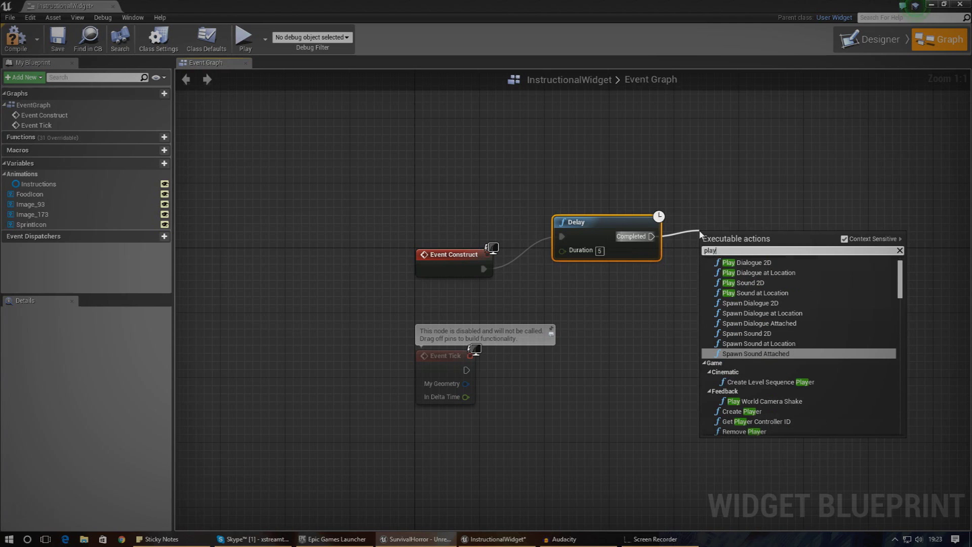
type(" animat")
key("Return")
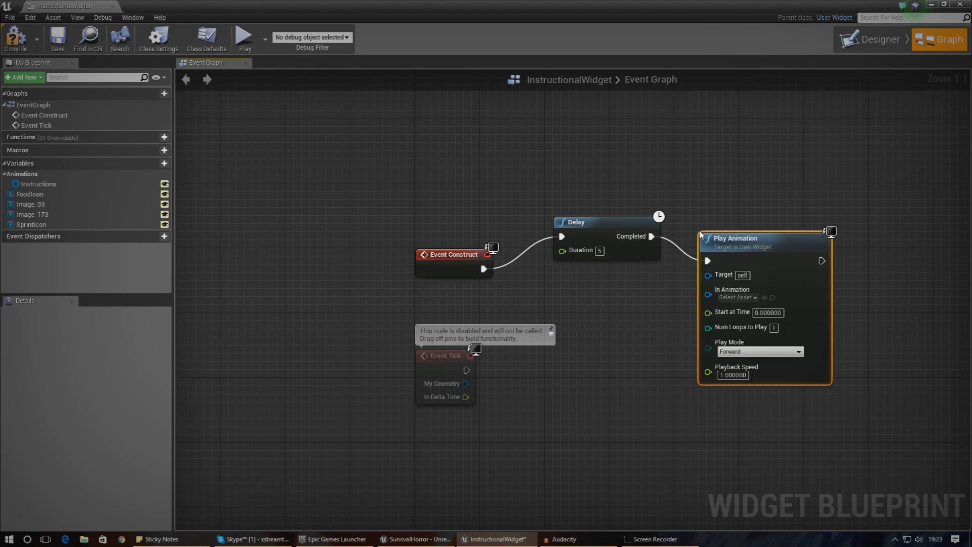
left_click_drag(775, 261, 767, 195)
Place a reference to the Instructions animation and connect it to Play Animation's In Animation input
left_click(729, 233)
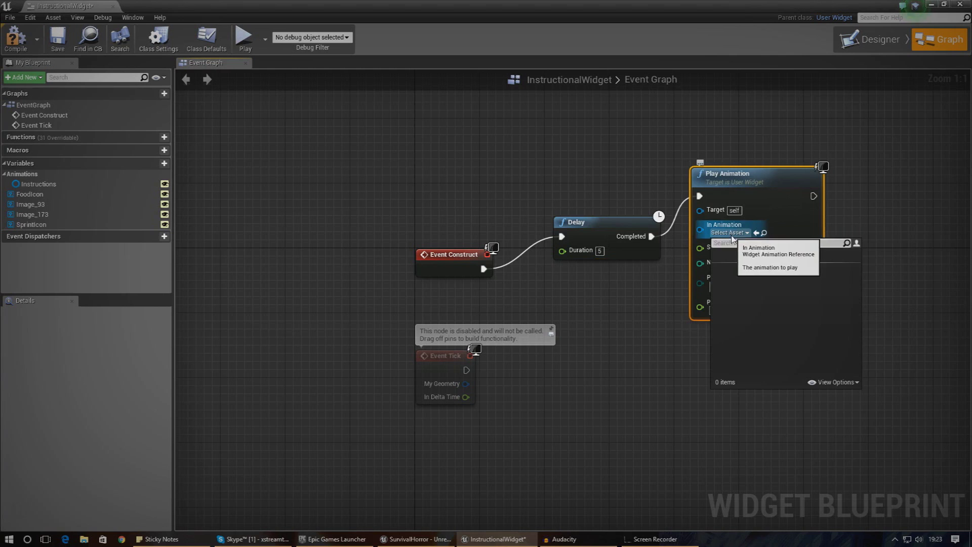
left_click(40, 184)
left_click_drag(282, 245, 630, 294)
left_click(642, 303)
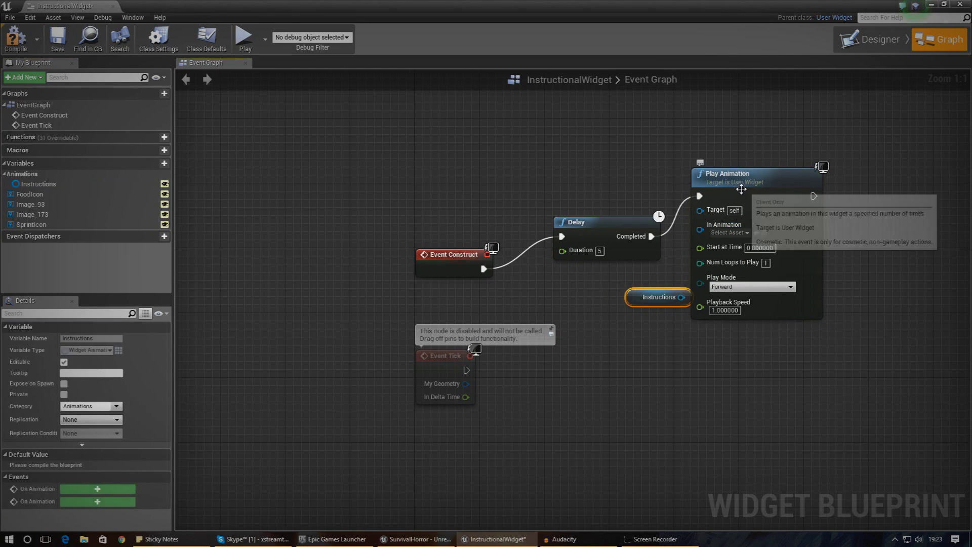
left_click_drag(700, 230, 681, 297)
Play-test the level in the main editor, walking, sprinting and picking up wood while watching the instructions, and end the session
key("super+Down")
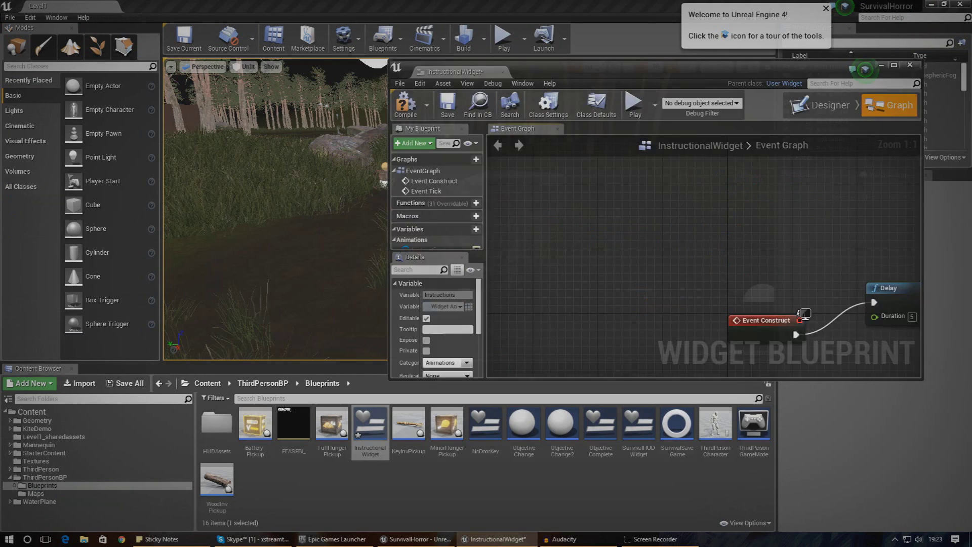
key("super+Down")
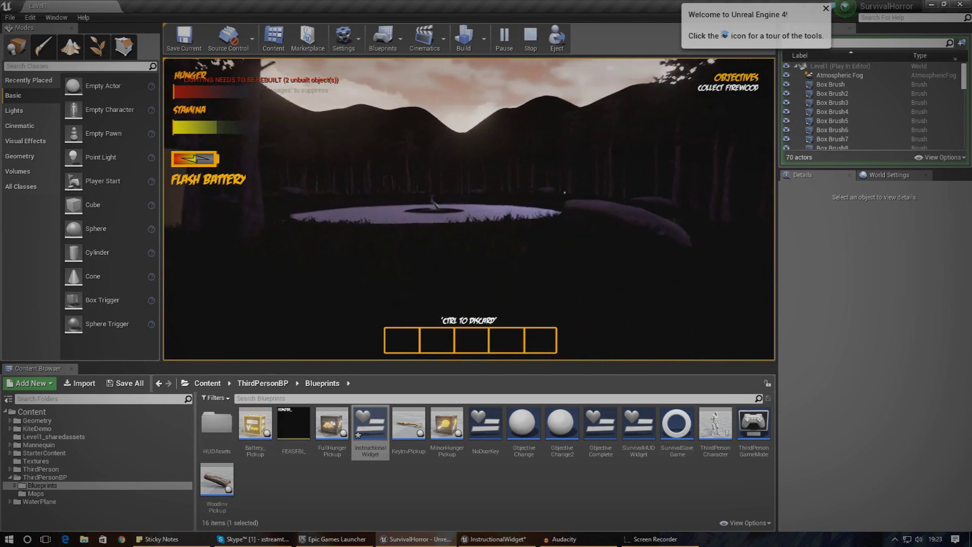
key("shift")
key("w")
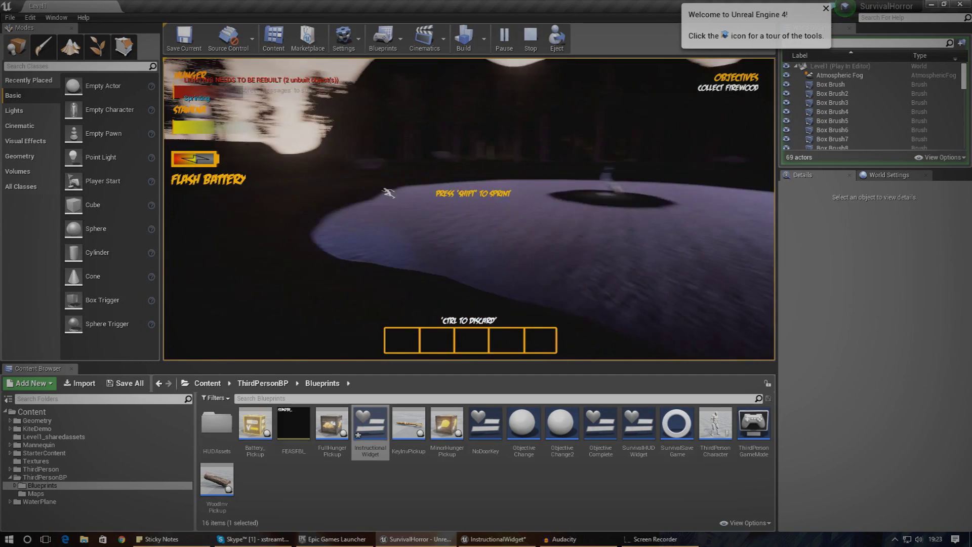
key("e")
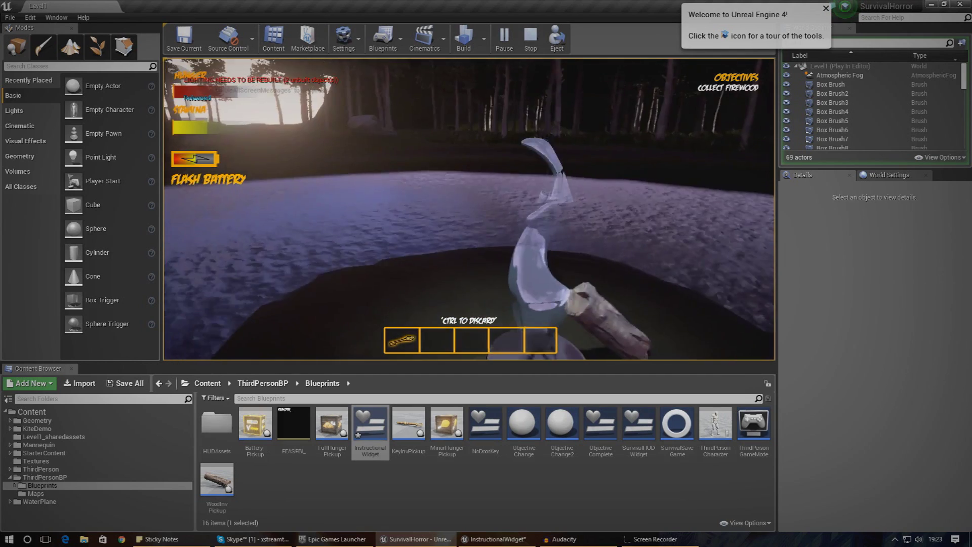
key("Escape")
Return to the InstructionalWidget designer and anchor SprintIcon to the centre of the canvas
key("alt+Tab")
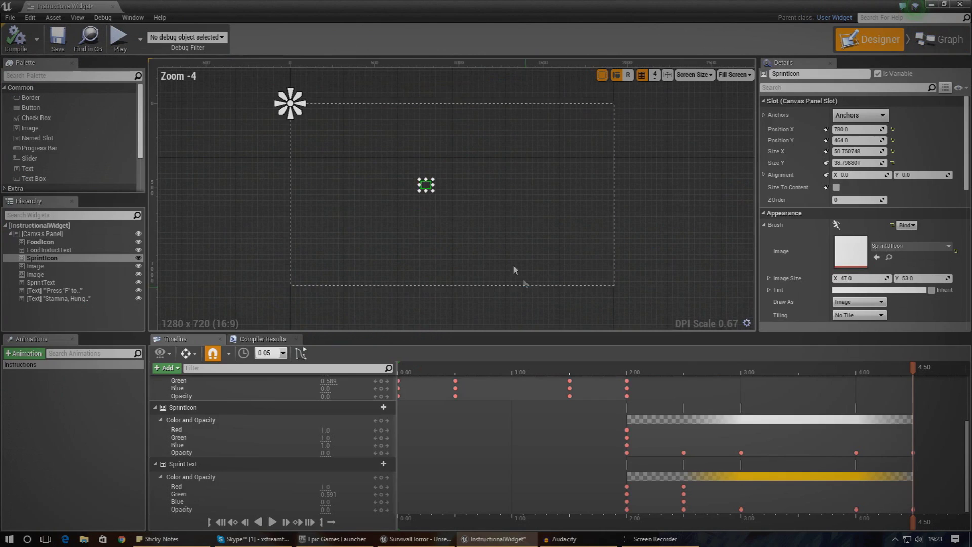
scroll(618, 202, "up", 3)
left_click(860, 115)
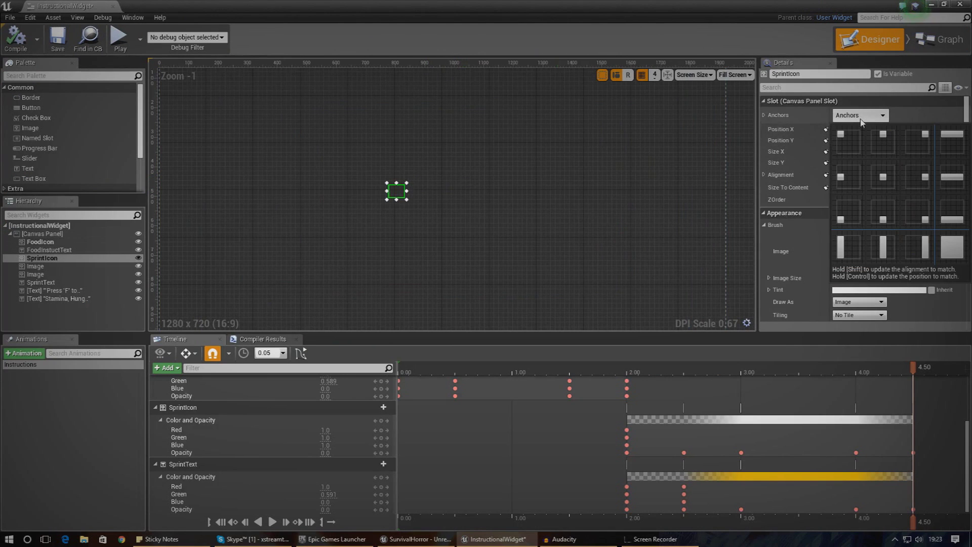
left_click(883, 177)
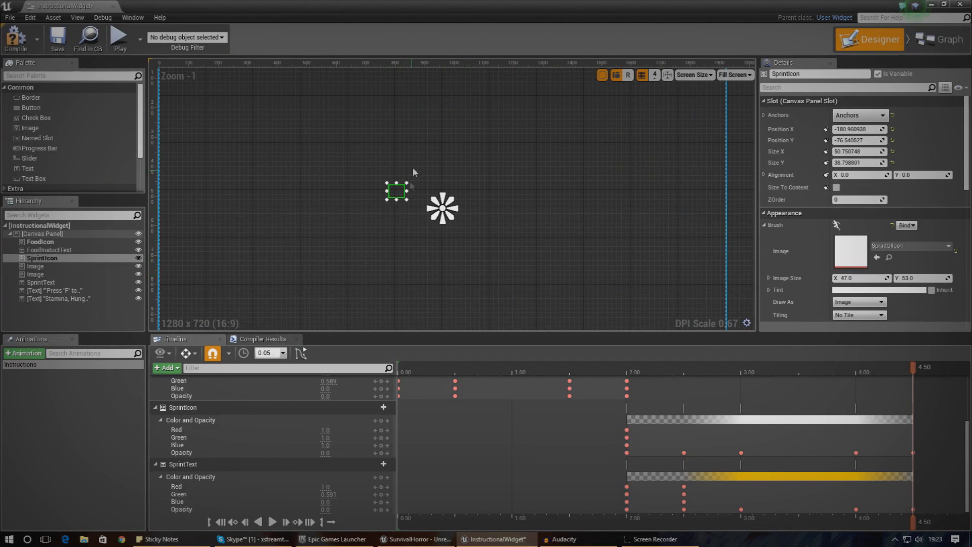
Select the "Press 'F' to toggle flashlight" text and rename it FlashText
scroll(415, 190, "up", 3)
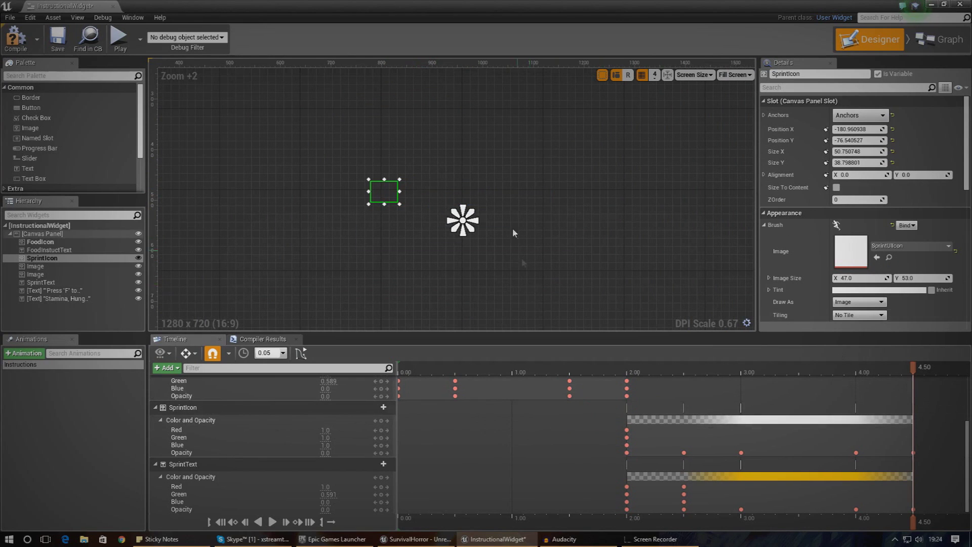
left_click(509, 192)
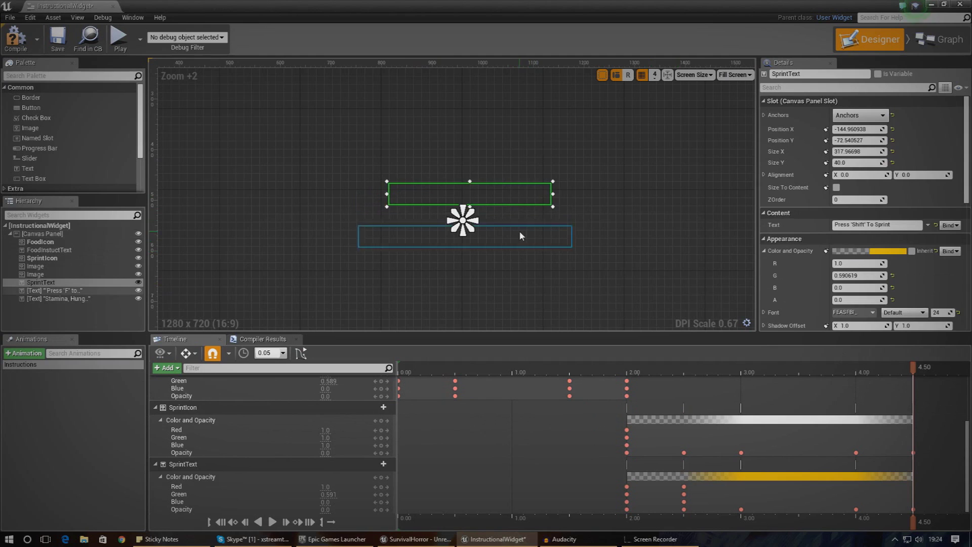
left_click(519, 235)
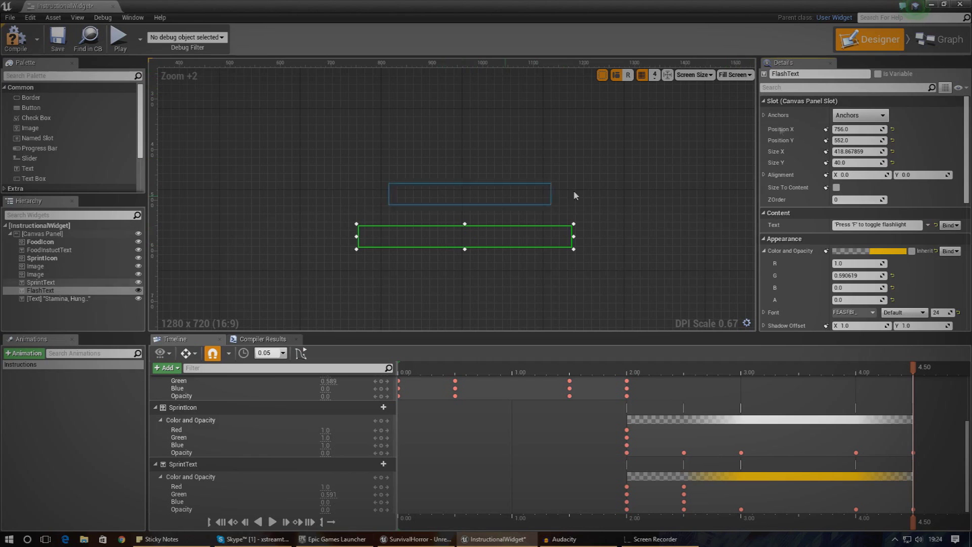
Anchor FlashText to the canvas centre and move it up to about Y -64.5
left_click(845, 116)
left_click(524, 235)
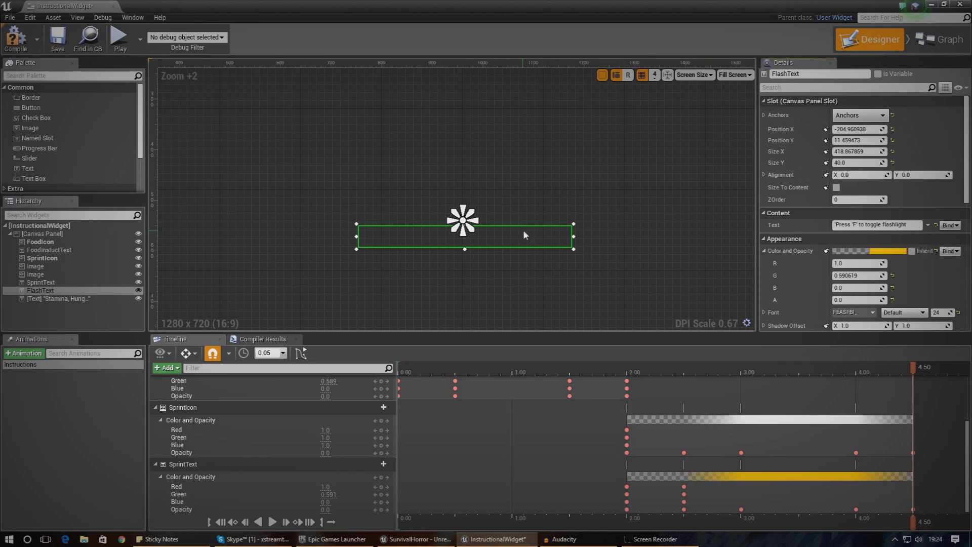
left_click_drag(494, 242, 492, 236)
left_click_drag(491, 214, 491, 203)
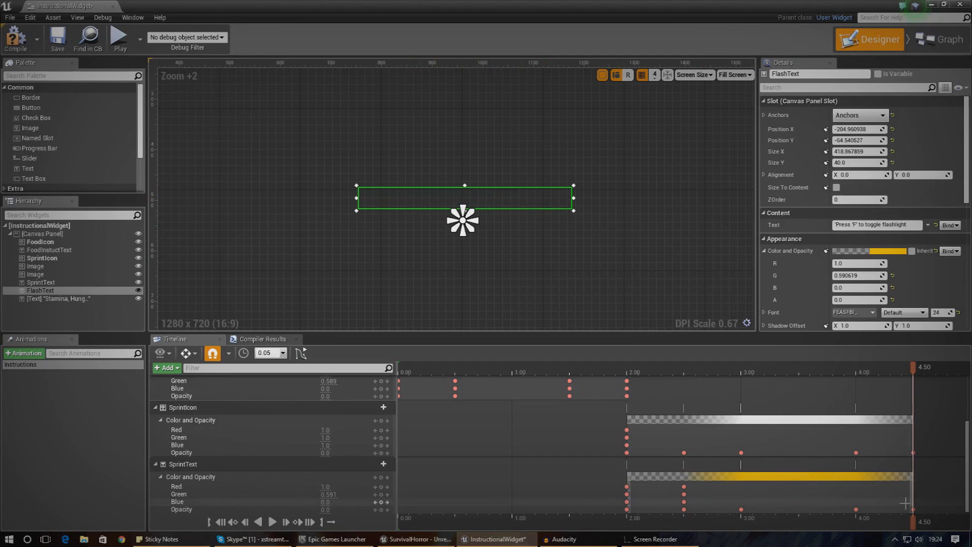
Move the timeline playhead to 4.55 and look through the canvas and hierarchy widgets for the flashlight image
left_click(918, 523)
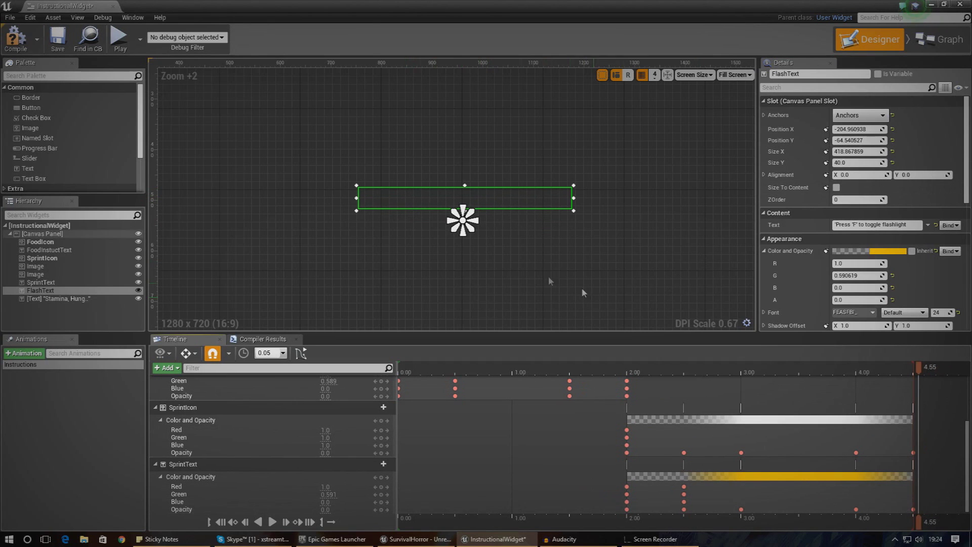
left_click(337, 203)
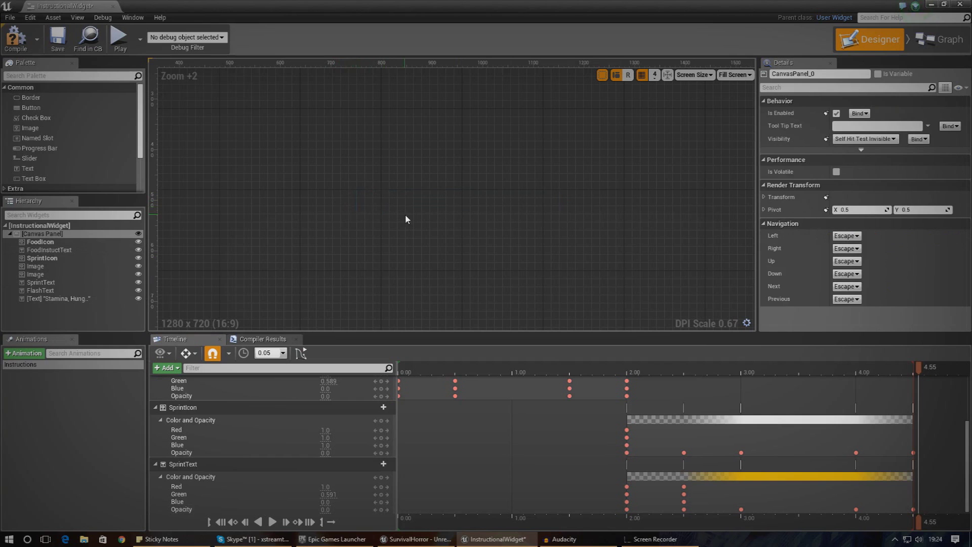
left_click(348, 204)
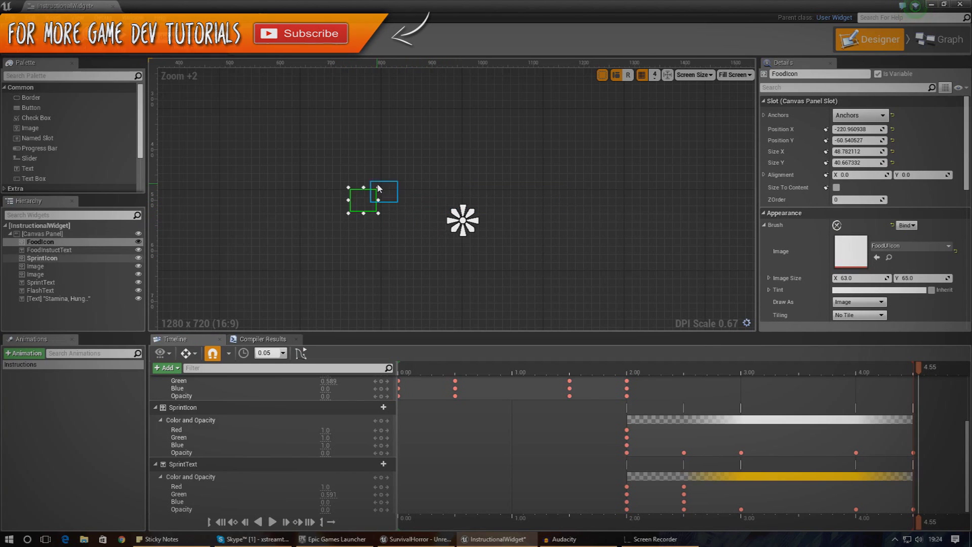
left_click(378, 185)
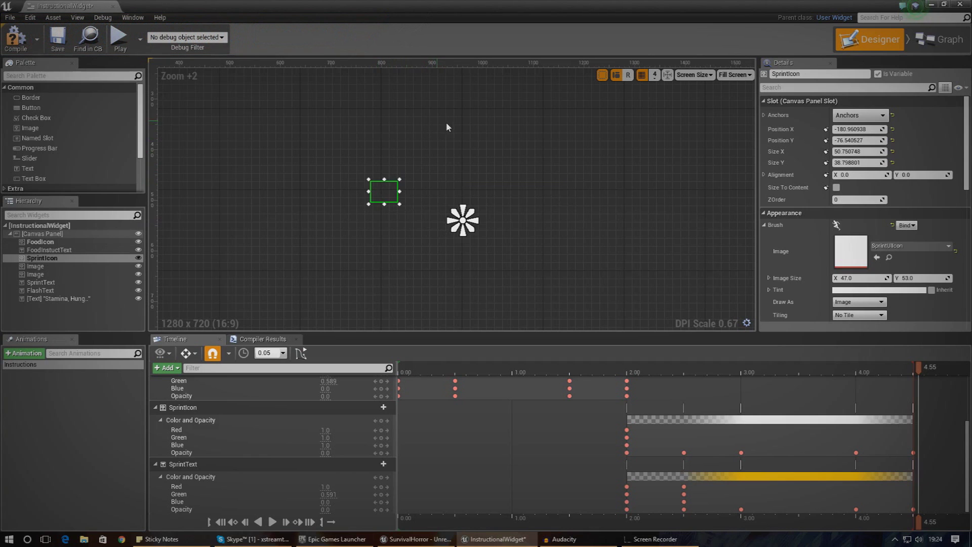
left_click(328, 206)
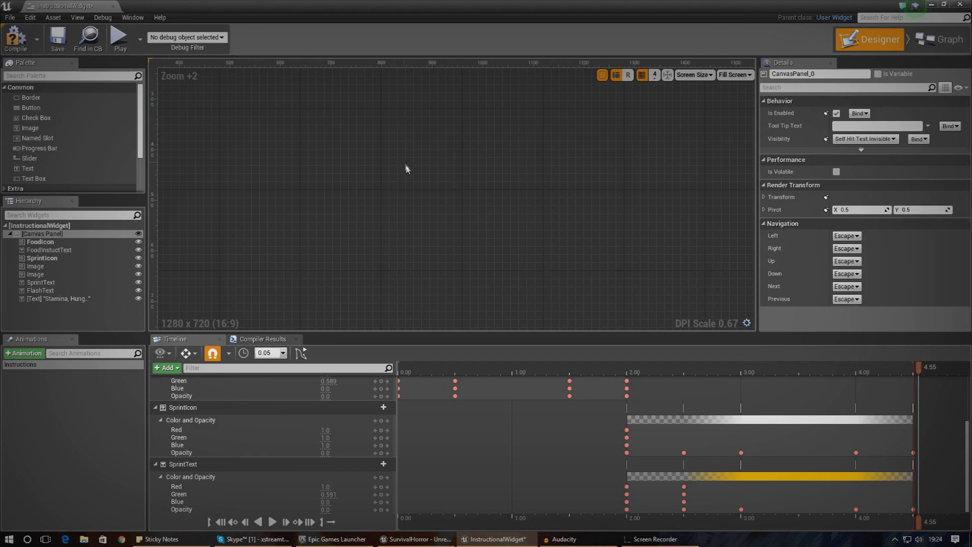
left_click(426, 194)
left_click(81, 274)
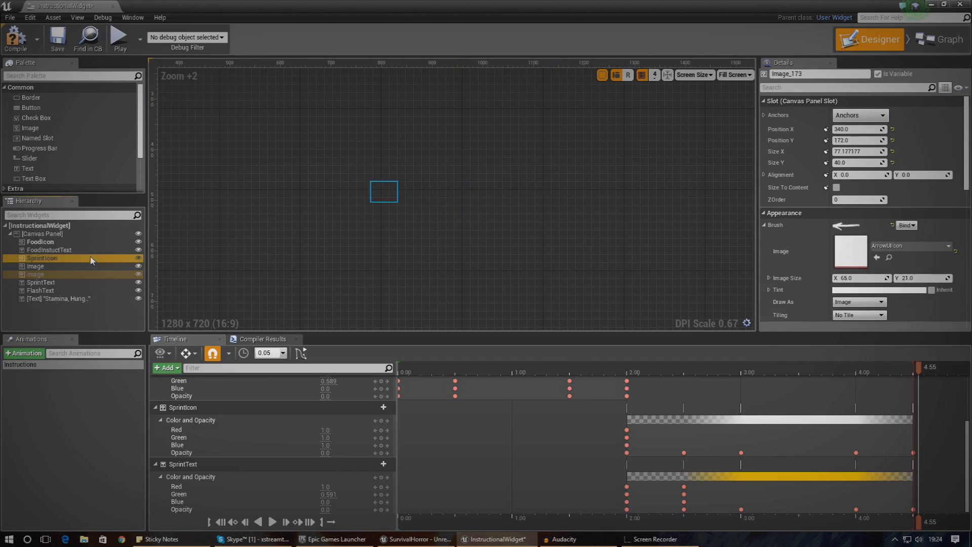
left_click(63, 249)
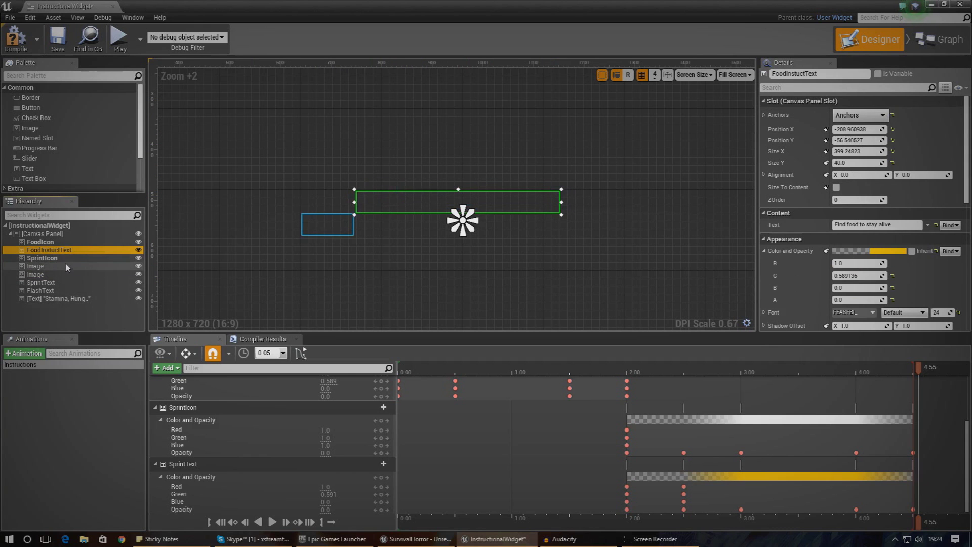
left_click(66, 266)
left_click(73, 290)
left_click(79, 298)
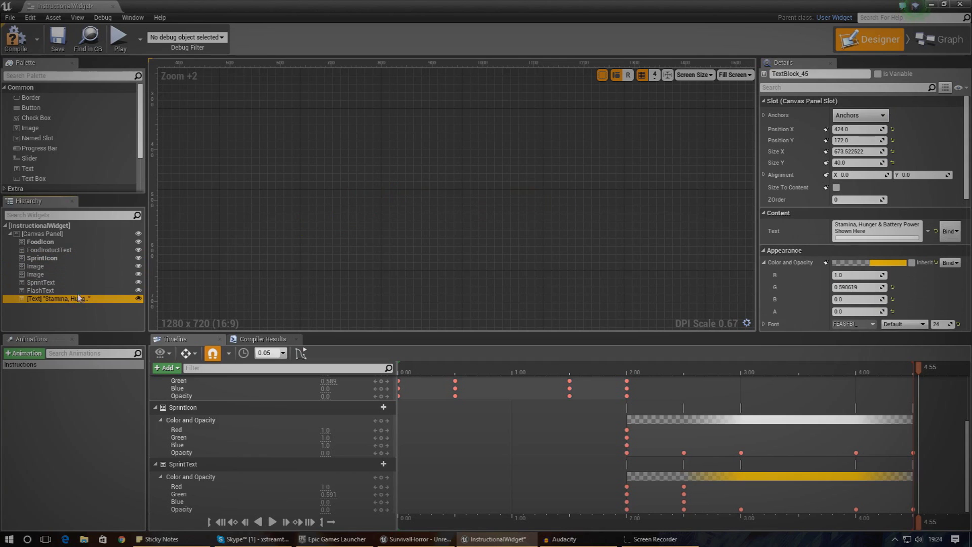
Move the flashlight image to X 756, Y 468 and rename it FlashIcon
left_click(75, 290)
left_click(75, 274)
left_click(76, 267)
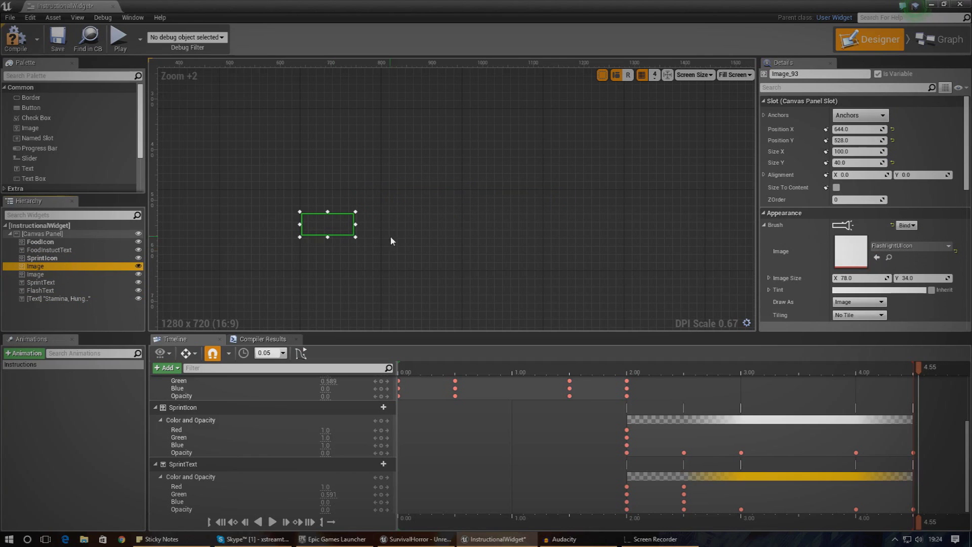
left_click_drag(319, 227, 375, 196)
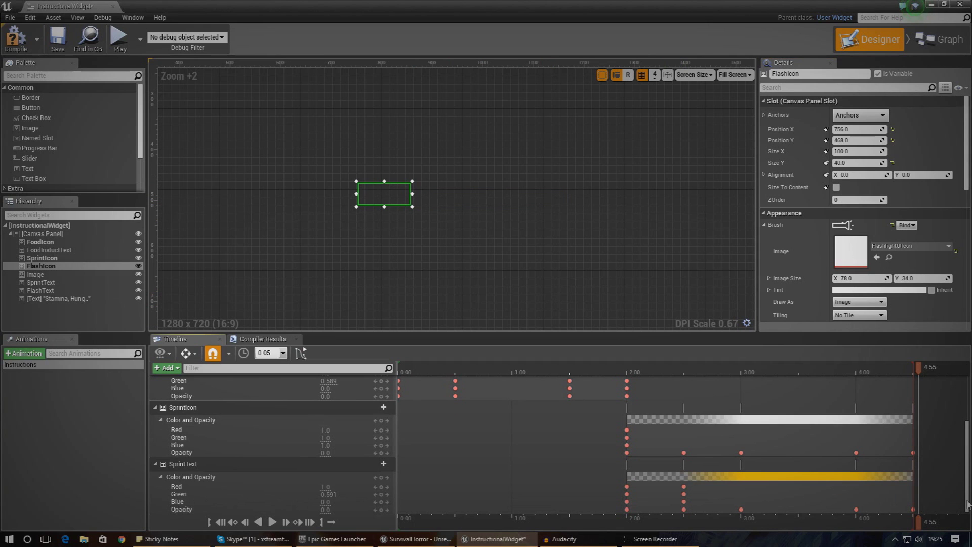
Anchor FlashIcon to the canvas centre and add it to the Instructions animation with the playhead at 4.50
left_click(859, 115)
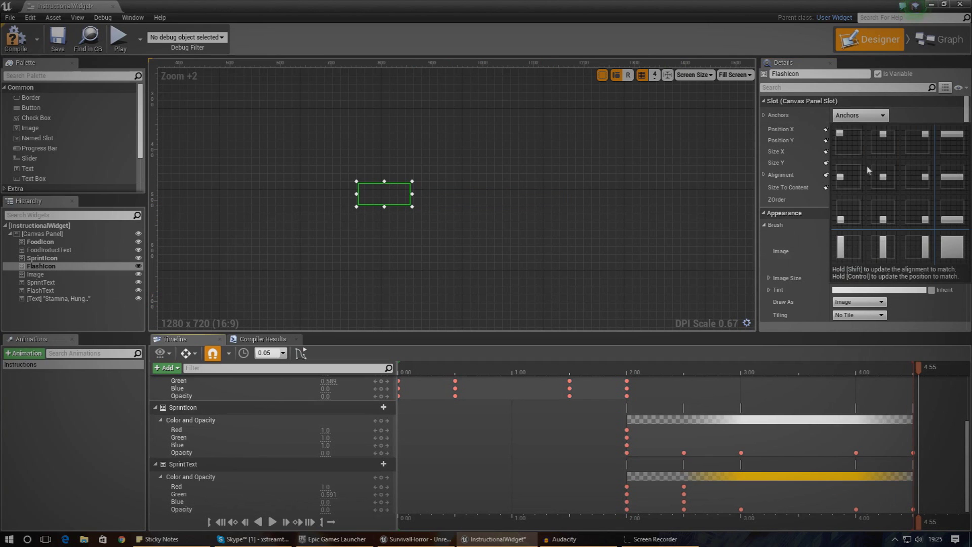
left_click(871, 167)
mouse_move(922, 529)
left_mouse_down()
mouse_move(943, 530)
mouse_move(913, 532)
left_mouse_up()
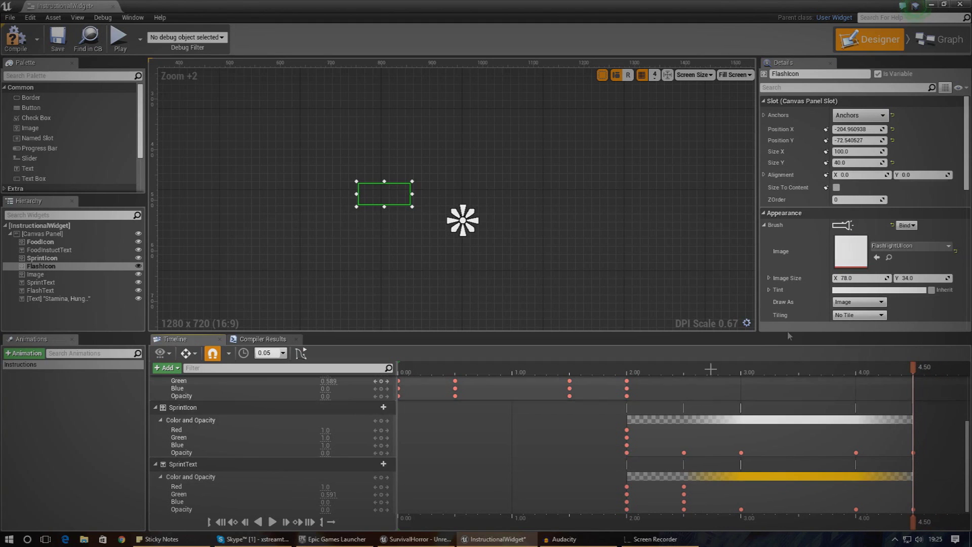
left_click(161, 372)
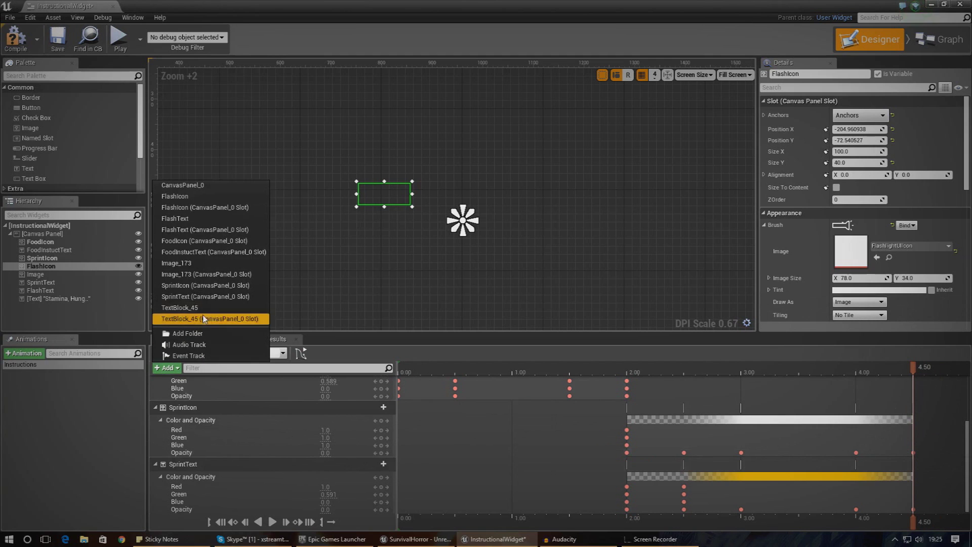
left_click(189, 197)
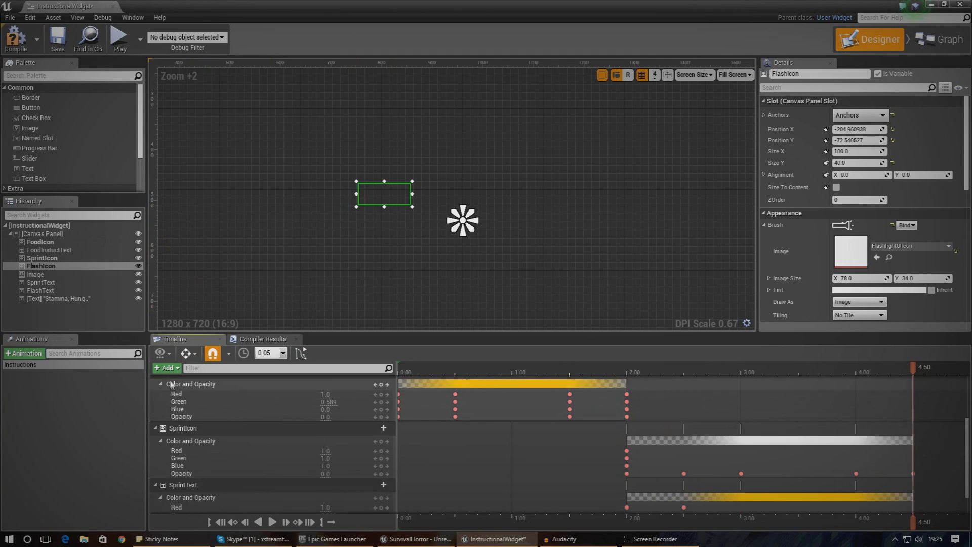
Give FlashIcon a Color and Opacity track in the animation with a key at 4.50
scroll(282, 450, "down", 1)
scroll(282, 450, "up", 1)
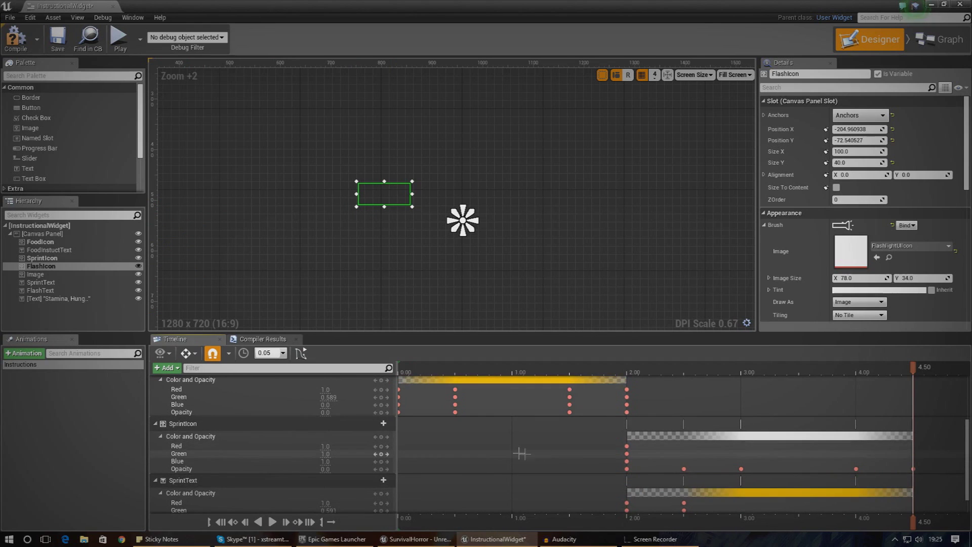
scroll(303, 467, "down", 1)
scroll(302, 467, "up", 6)
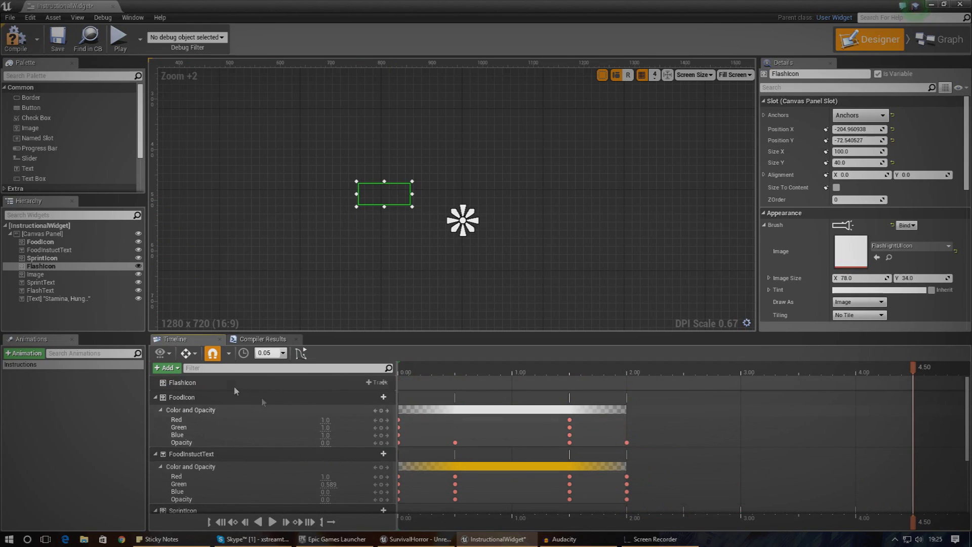
left_click(327, 384)
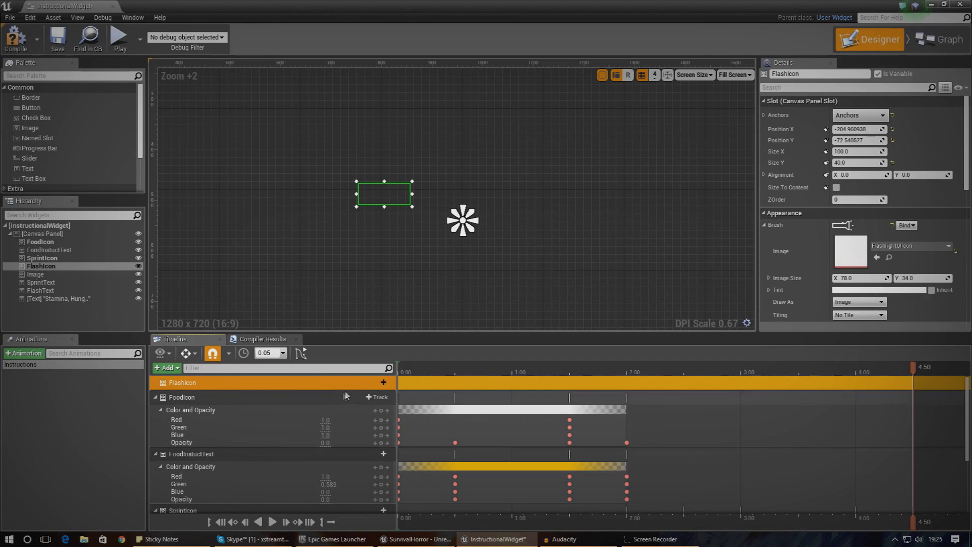
left_click(377, 383)
left_click(395, 425)
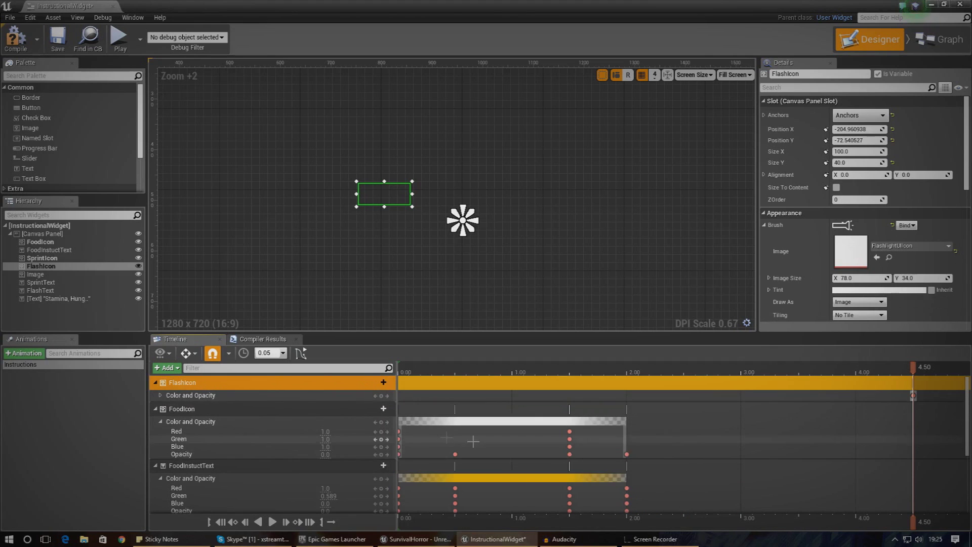
Expand FlashIcon's Color and Opacity channels and key its Opacity at 0 at time 5.00
mouse_move(917, 524)
left_mouse_down()
mouse_move(816, 524)
mouse_move(916, 534)
mouse_move(970, 525)
left_mouse_up()
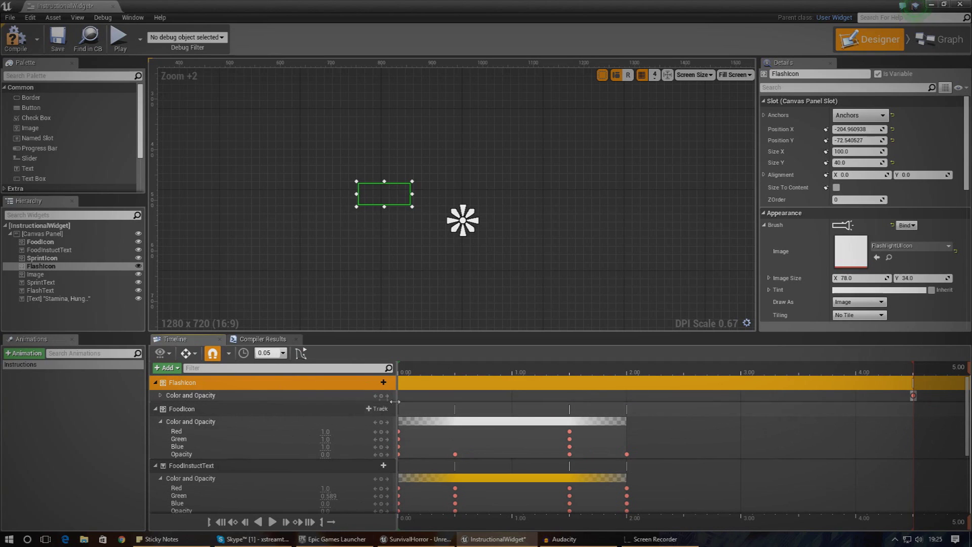
left_click(161, 395)
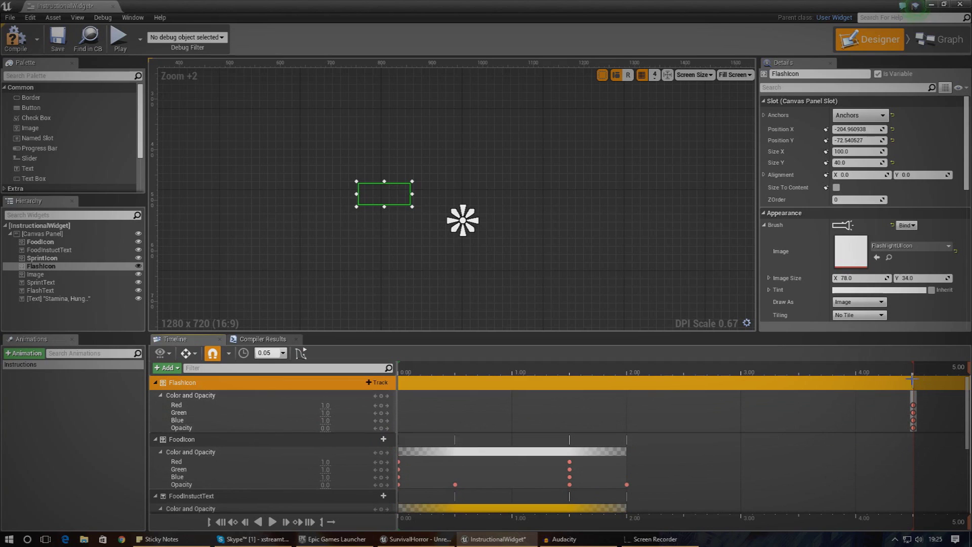
left_click_drag(913, 522, 962, 522)
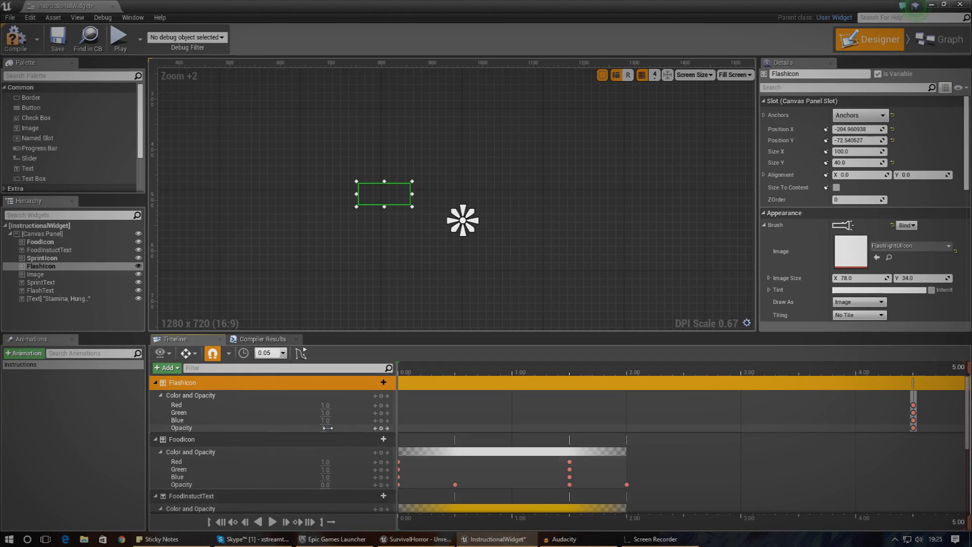
type("0")
key("Return")
left_click_drag(916, 524, 967, 536)
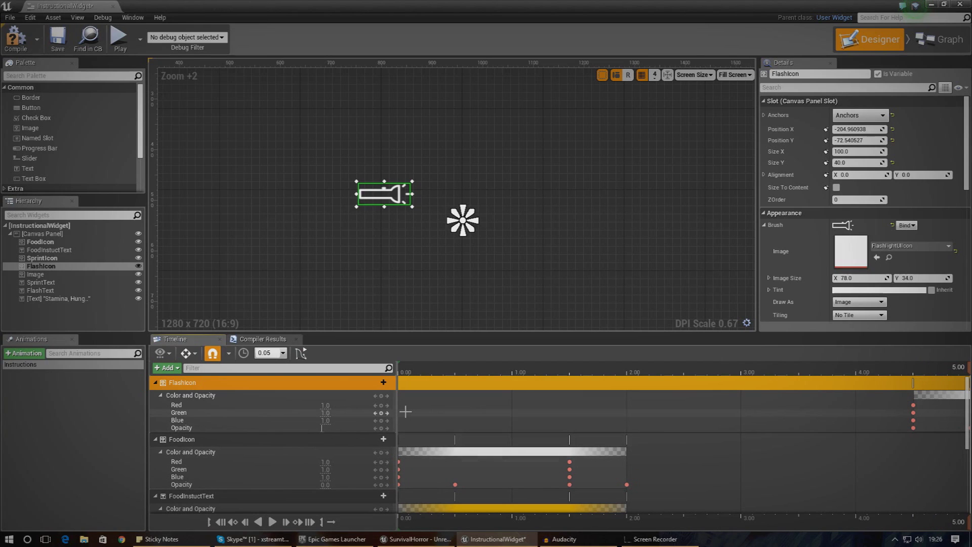
type("0")
key("Return")
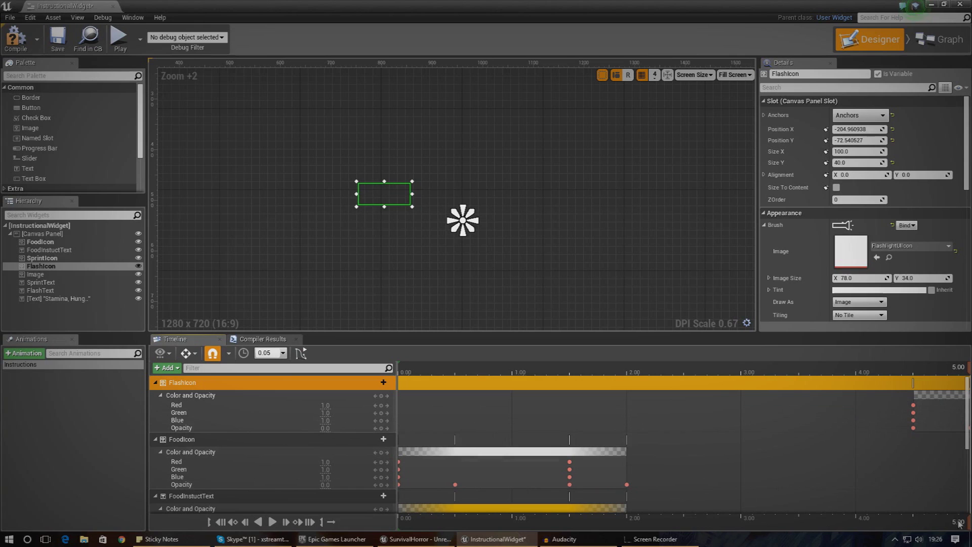
Key FlashIcon's Opacity at 1 at time 5.50
left_click_drag(912, 374, 439, 384)
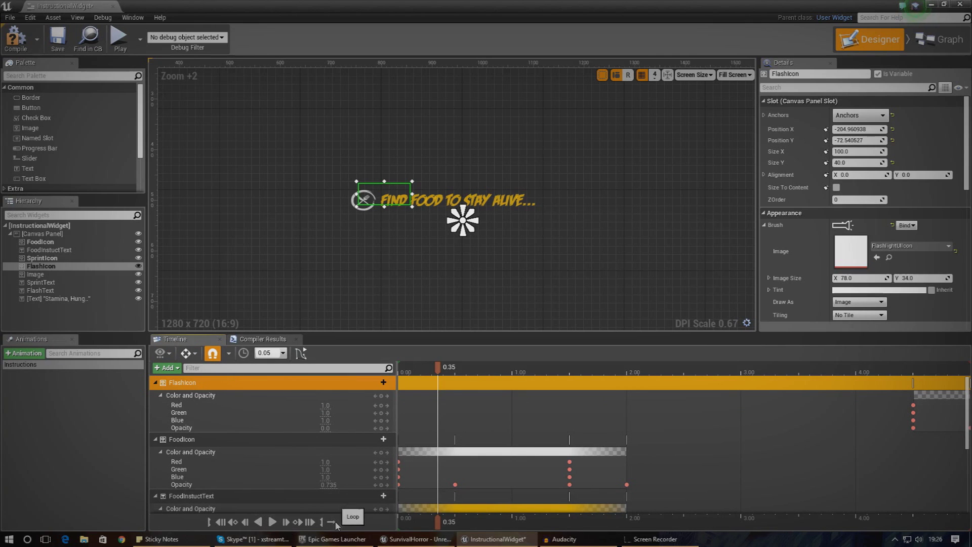
left_click_drag(588, 369, 563, 371)
mouse_move(563, 371)
right_mouse_down()
mouse_move(613, 373)
mouse_move(461, 374)
right_mouse_up()
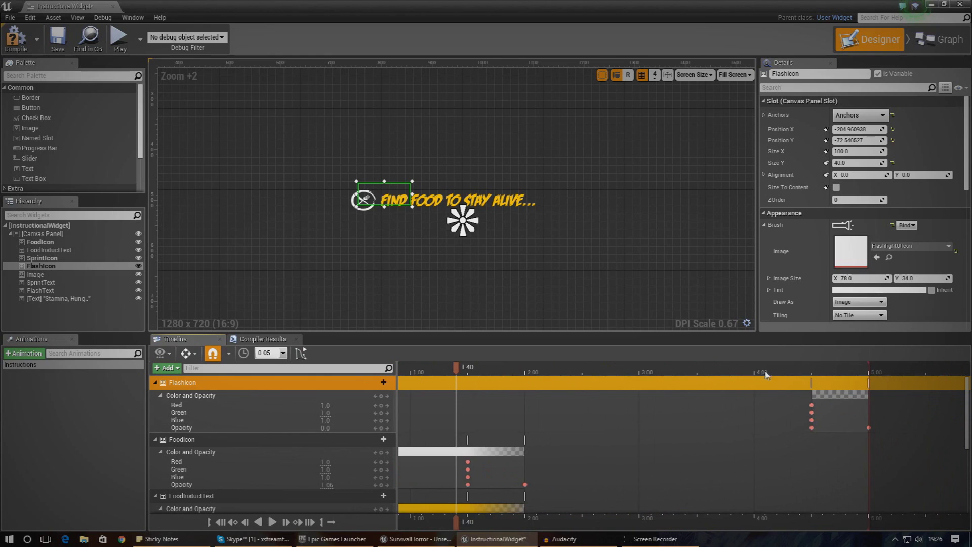
right_click_drag(755, 375, 653, 388)
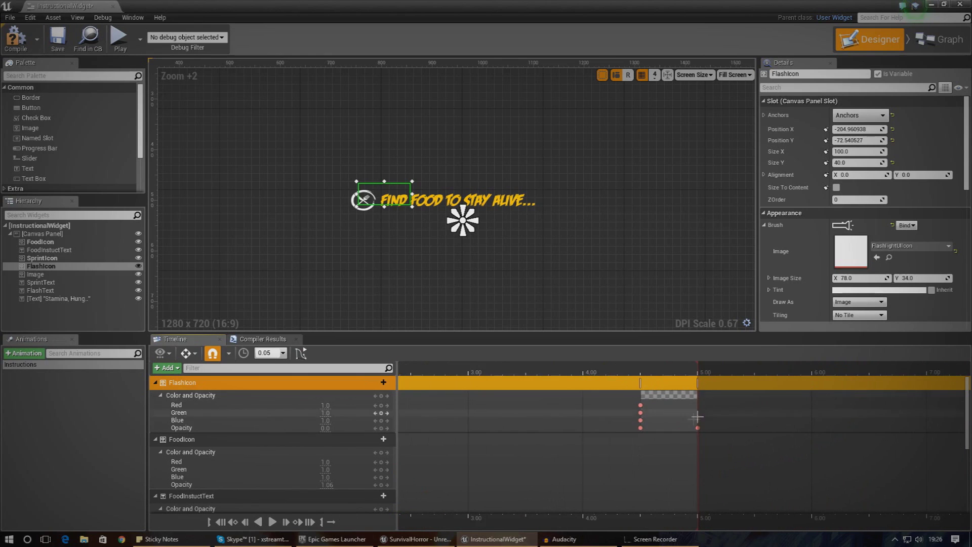
mouse_move(698, 369)
left_mouse_down()
mouse_move(729, 369)
mouse_move(608, 370)
left_mouse_up()
mouse_move(790, 373)
right_mouse_down()
mouse_move(684, 391)
mouse_move(568, 390)
mouse_move(796, 385)
mouse_move(730, 380)
right_mouse_up()
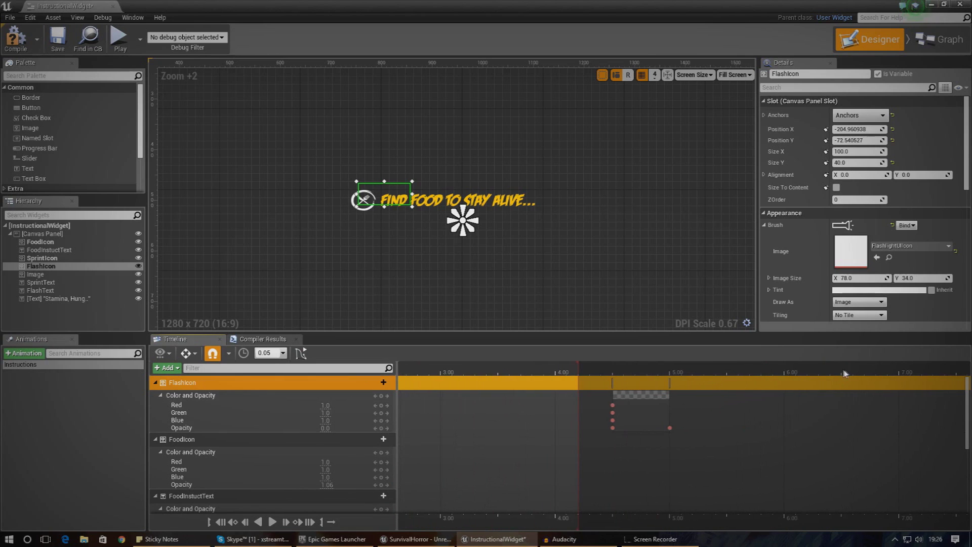
right_click_drag(867, 372, 699, 391)
left_click_drag(702, 522, 718, 525)
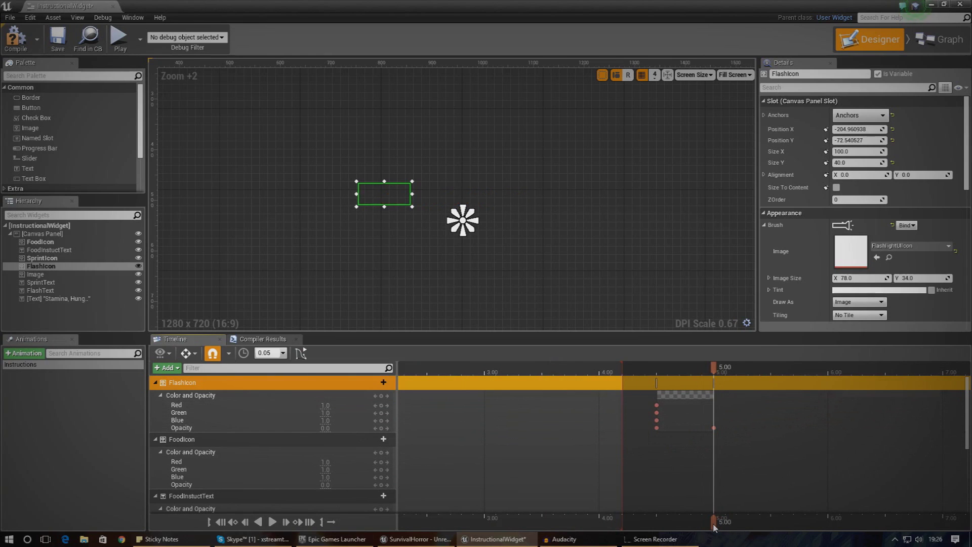
left_click_drag(714, 527, 774, 524)
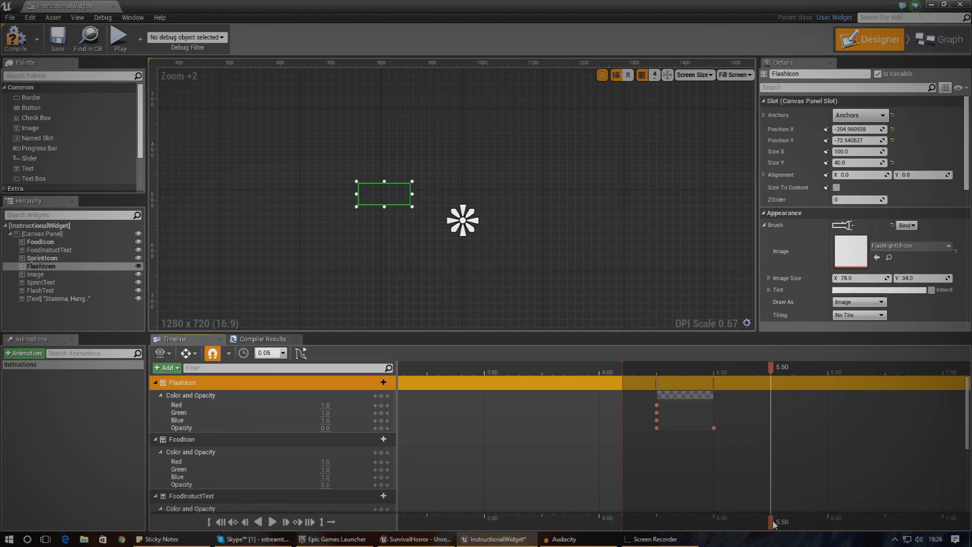
left_click(327, 430)
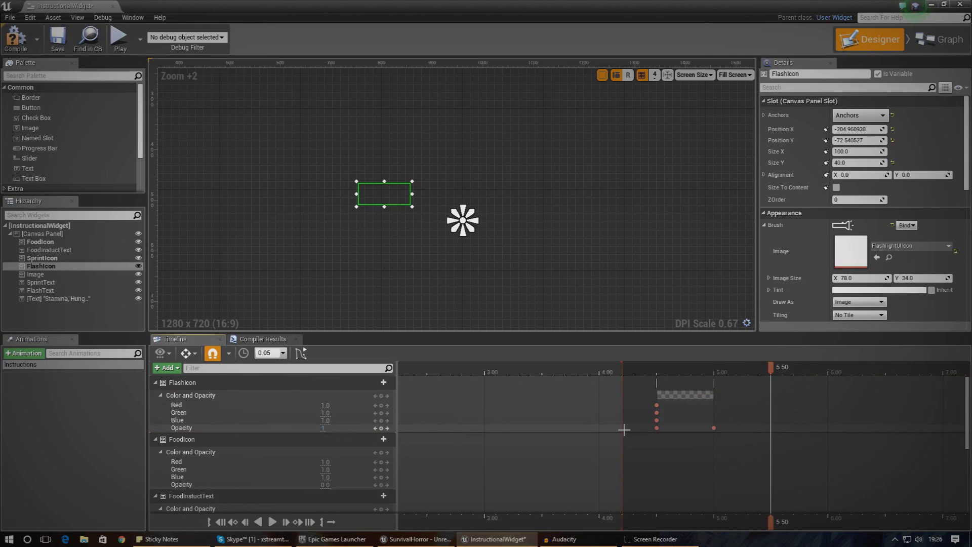
type("1")
key("Return")
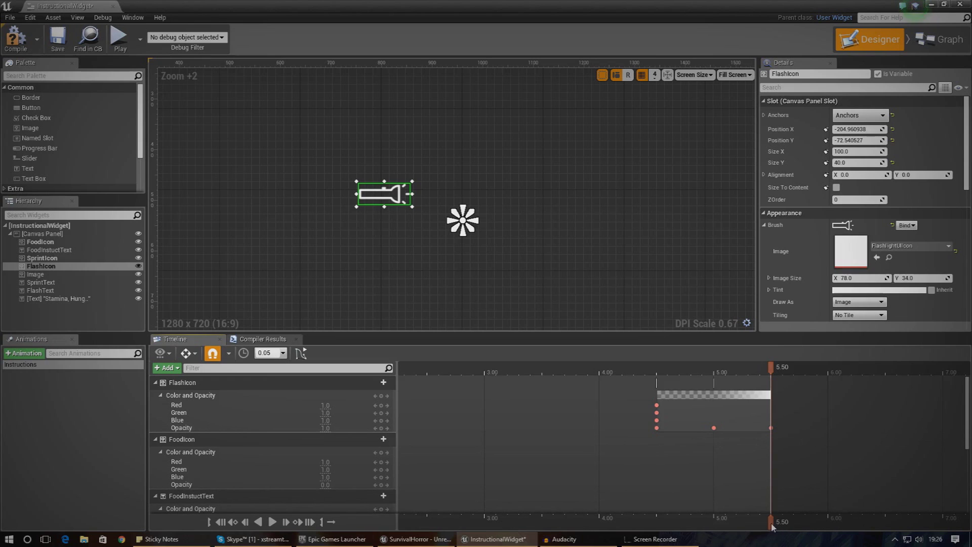
Hold FlashIcon's Opacity at 1 with a key at 6.50 and fade it out with a 0 key at 6.95
left_click_drag(771, 526, 885, 524)
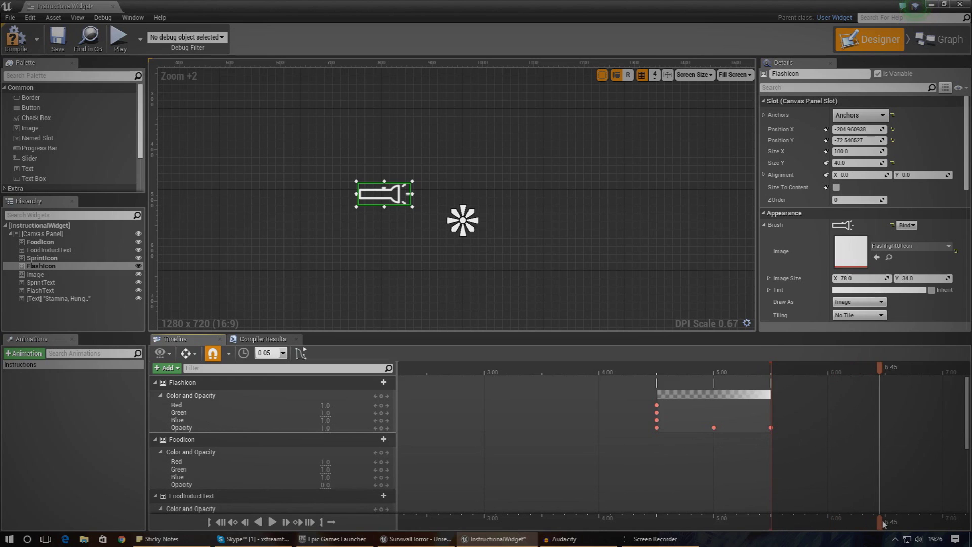
left_click(382, 428)
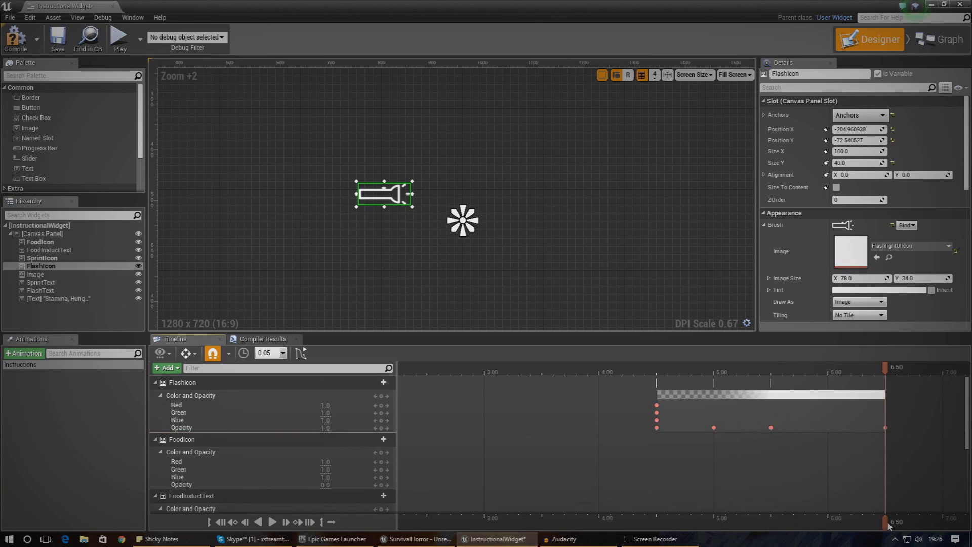
left_click_drag(888, 526, 937, 527)
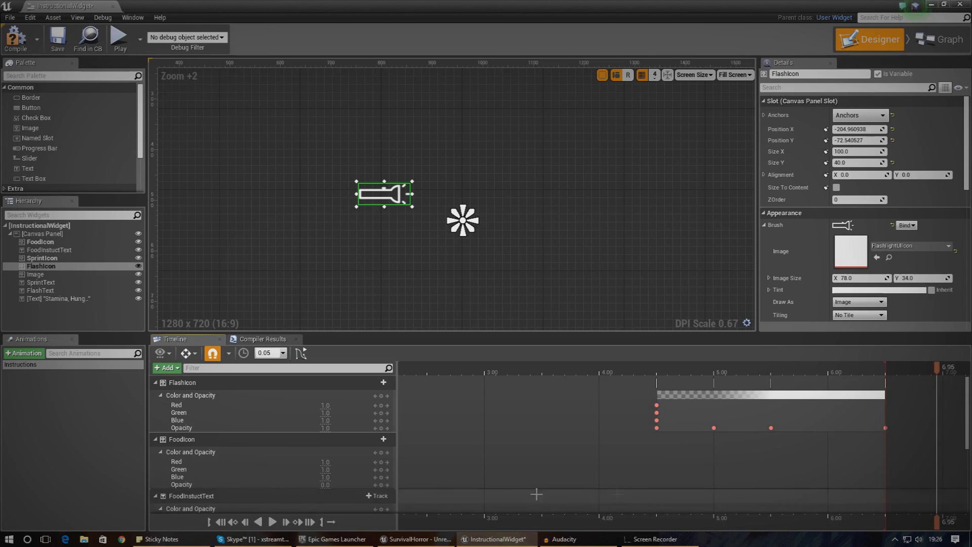
left_click(329, 429)
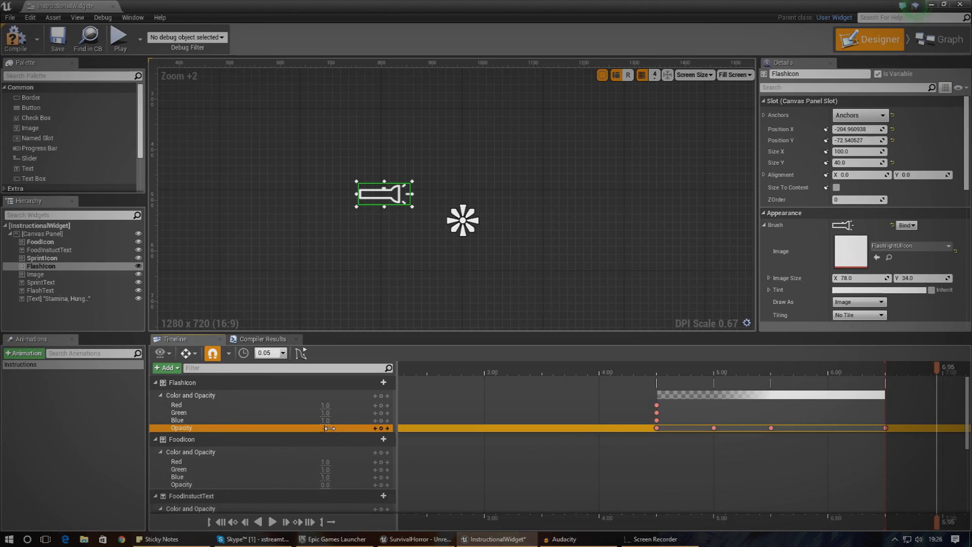
type("0")
key("Return")
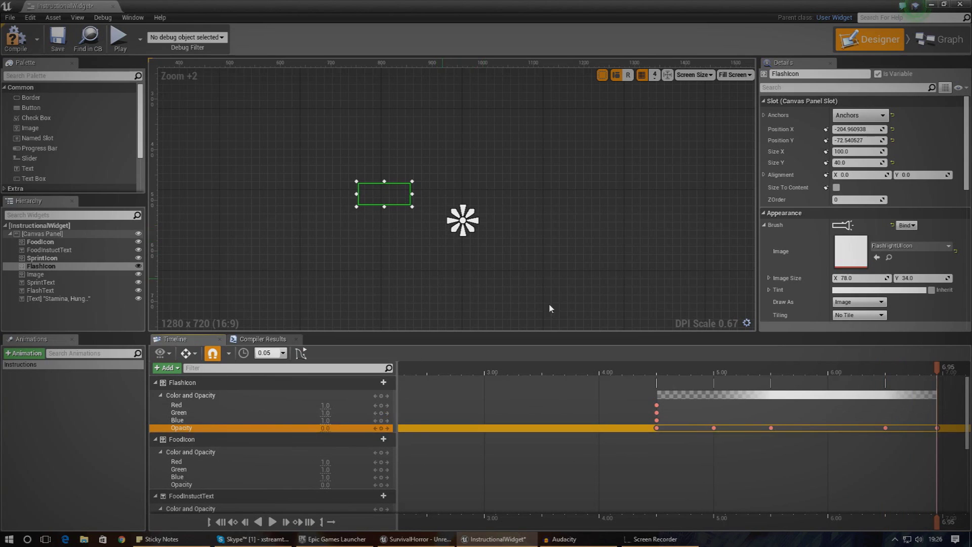
Select the FlashText widget on the canvas
left_click(408, 198)
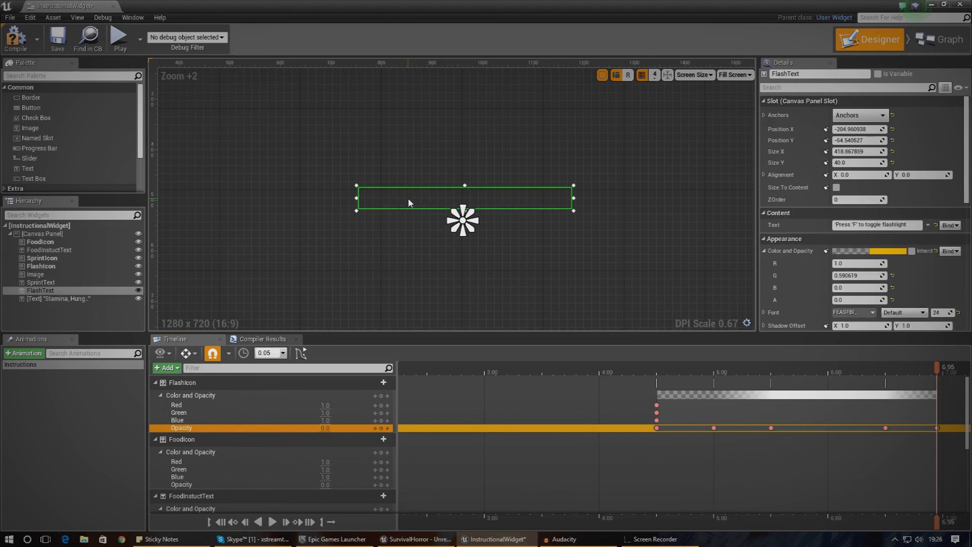
left_click(456, 169)
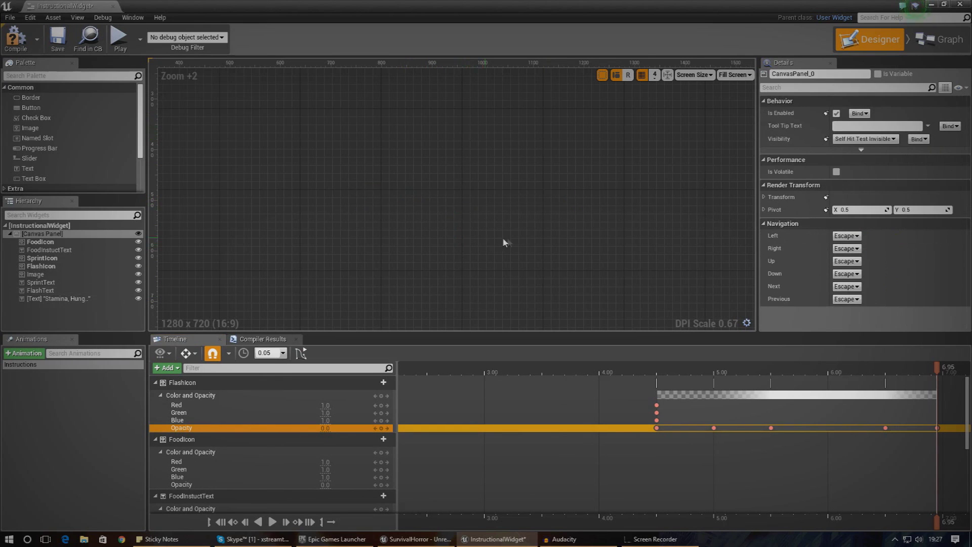
left_click(532, 196)
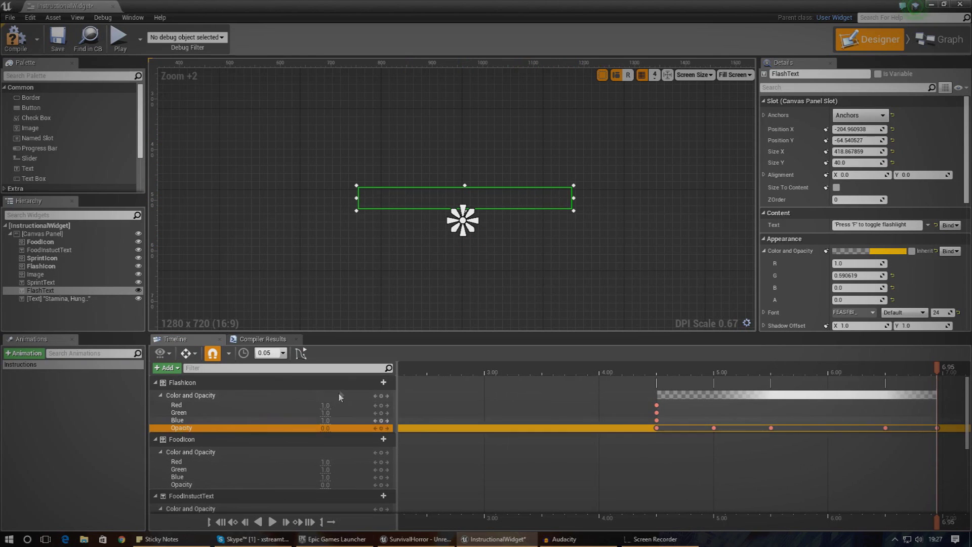
left_click(168, 368)
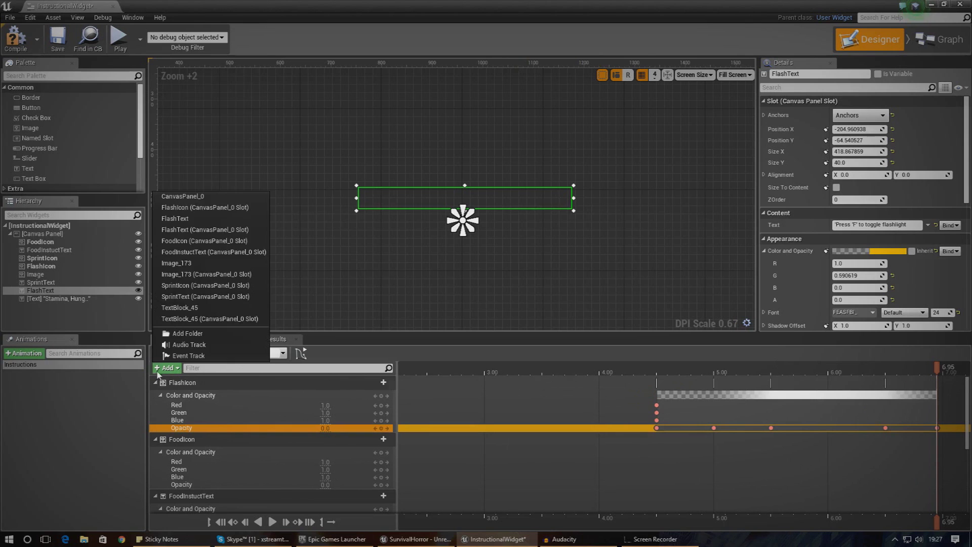
left_click(205, 229)
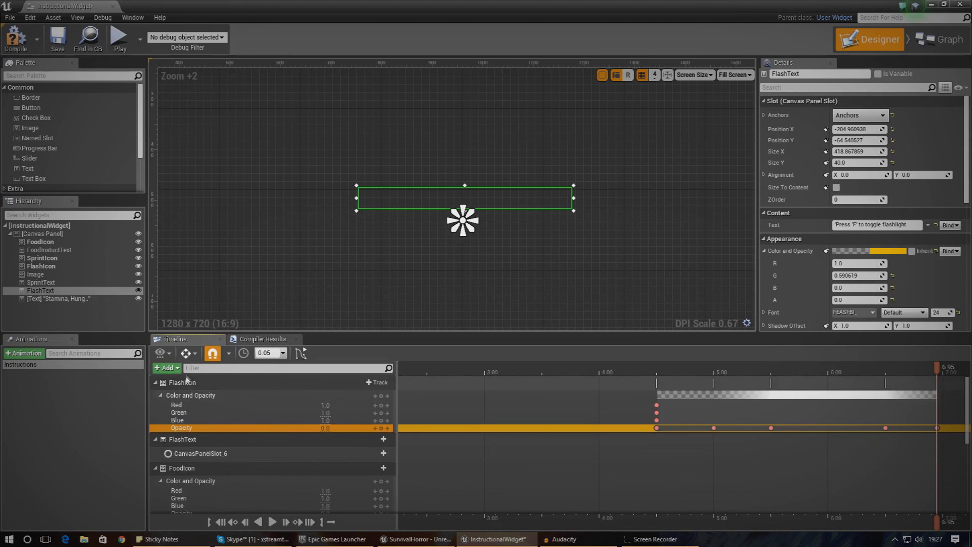
left_click(242, 447)
left_click(243, 445)
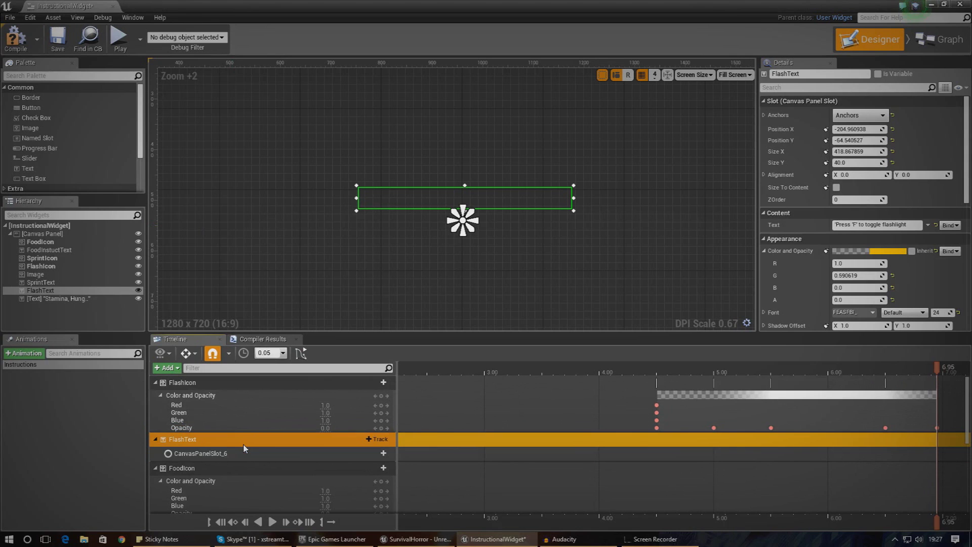
right_click(243, 448)
left_click(276, 432)
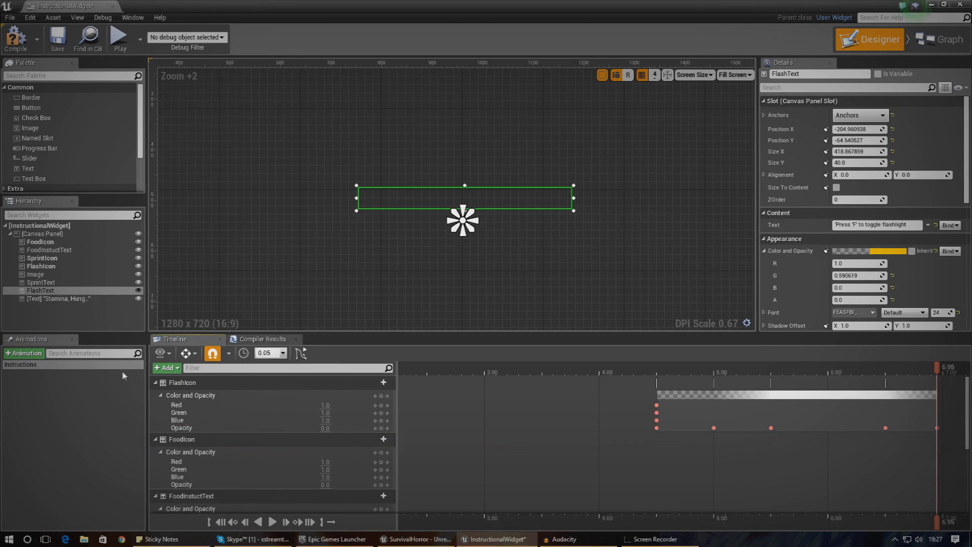
Add the FlashText widget itself, not its canvas slot, to the Instructions animation
left_click(165, 368)
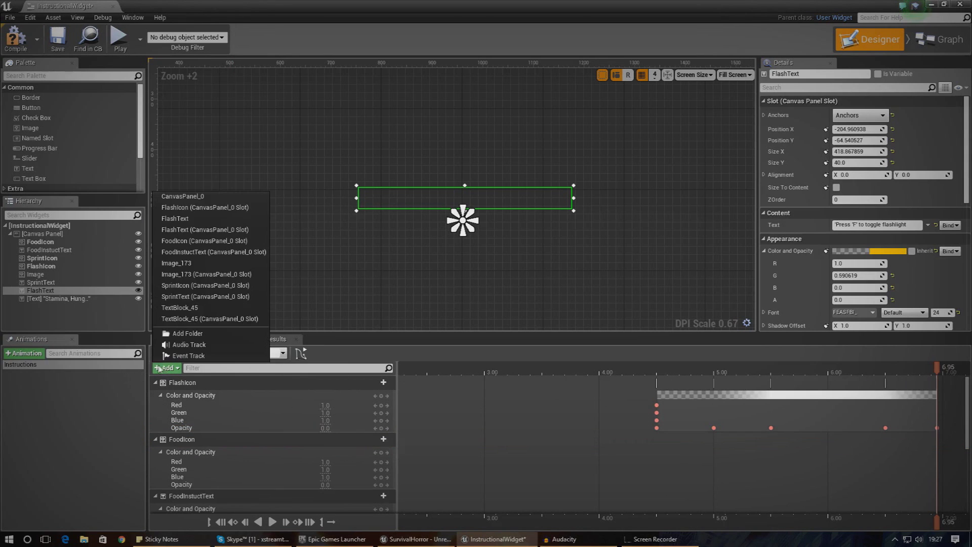
left_click(211, 218)
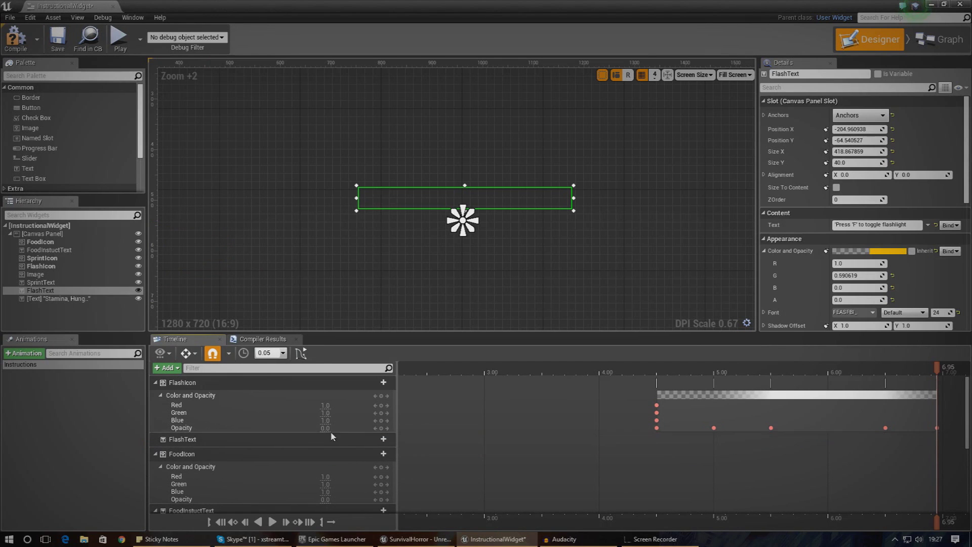
Add a Color and Opacity track to FlashText and key its Opacity at 0 at time 4.50
left_click(381, 441)
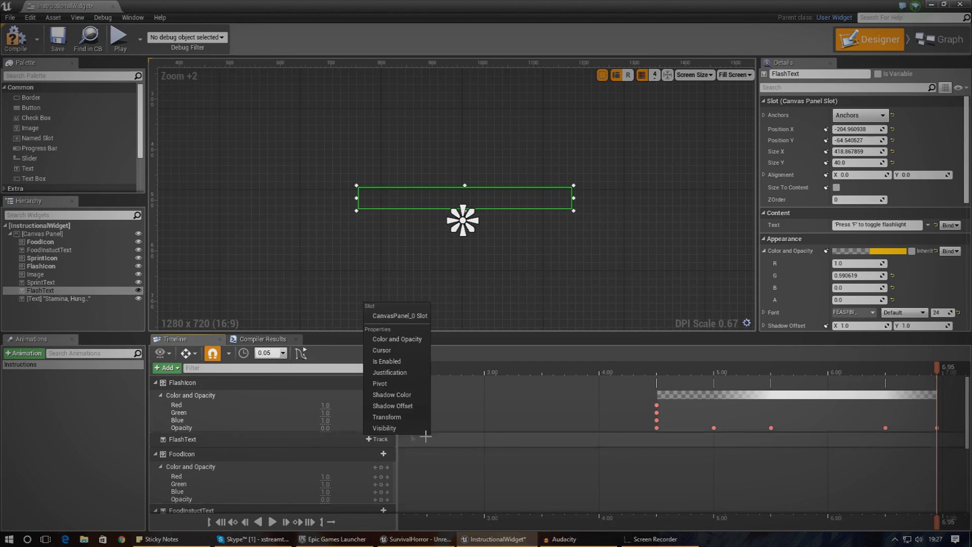
left_click(406, 347)
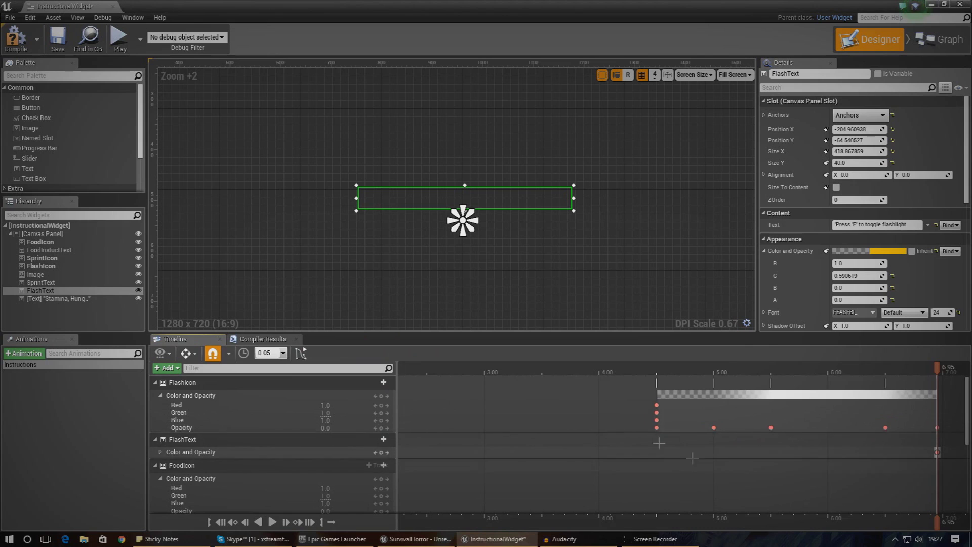
left_click(657, 377)
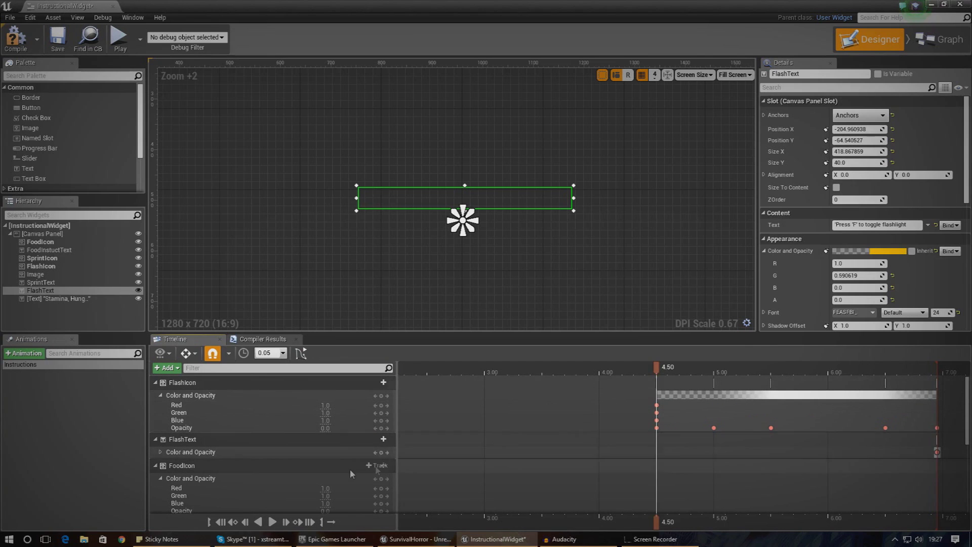
left_click(160, 453)
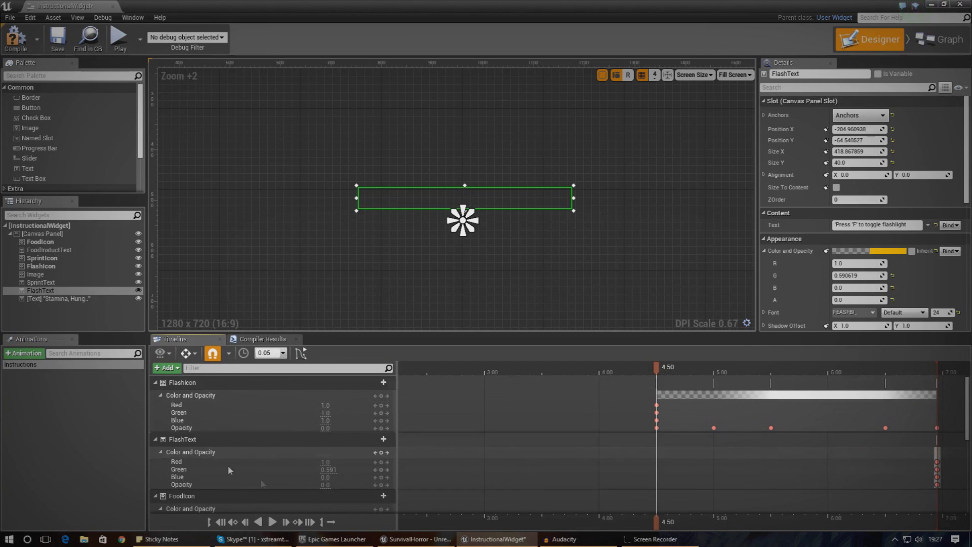
left_click(381, 485)
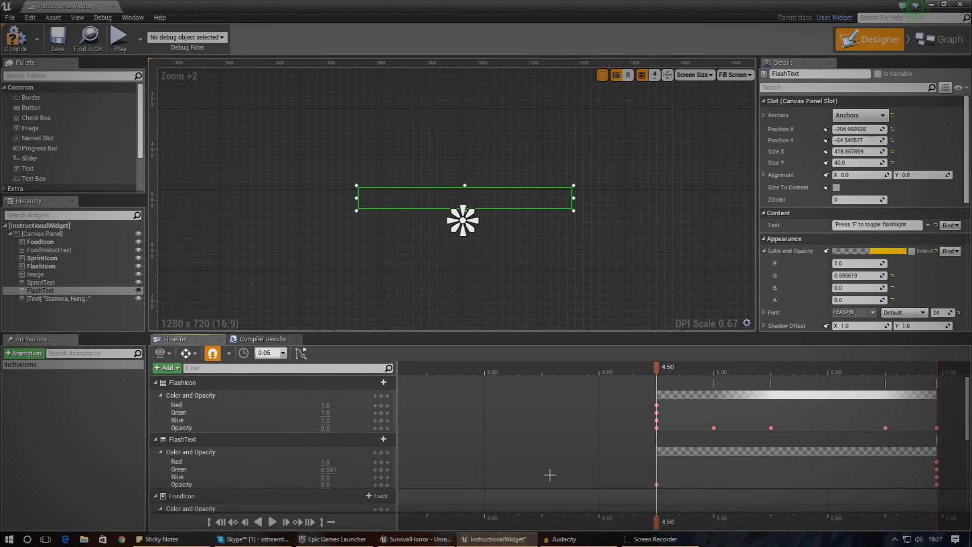
Key FlashText's Opacity at 0 at time 5.00 and at 1 at time 5.50
left_click_drag(692, 526, 714, 525)
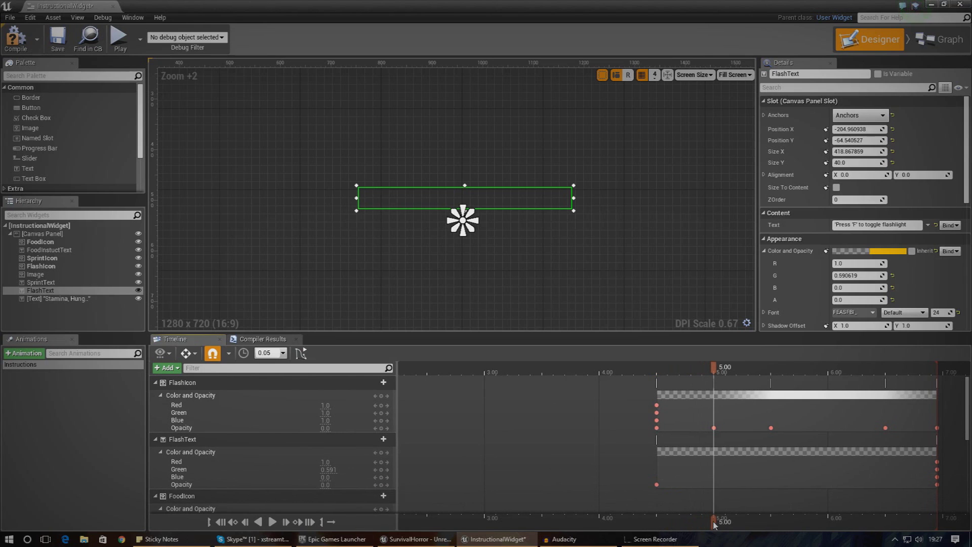
left_click(381, 485)
left_click_drag(714, 519, 769, 525)
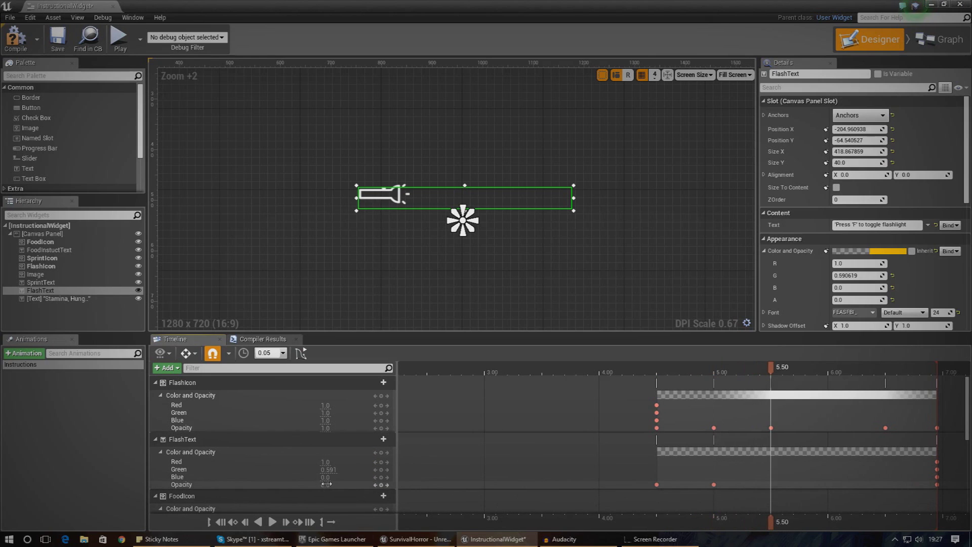
type("1")
key("Return")
Key FlashText's Opacity at 1 at time 6.50 and scrub the timeline to preview the flashlight hint's fade
left_click_drag(772, 527, 886, 530)
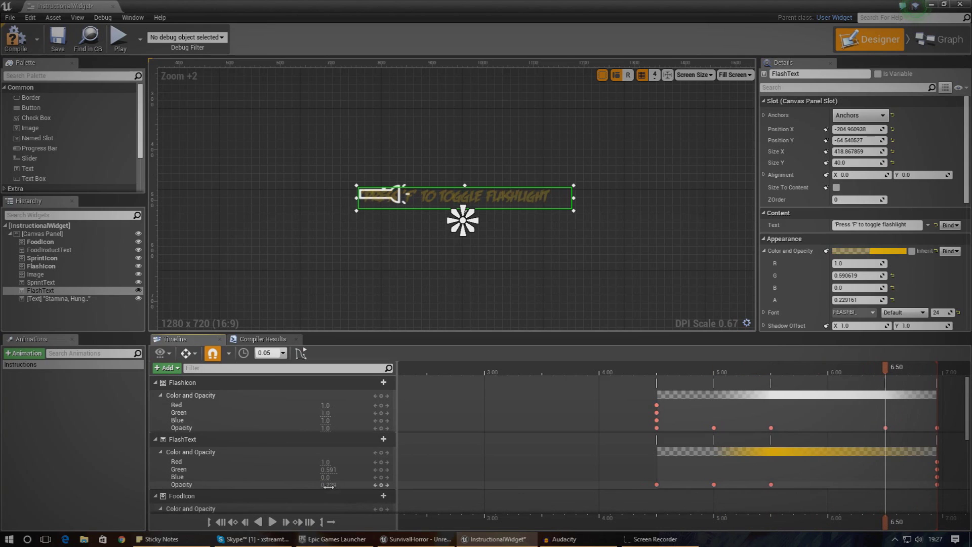
type("1")
key("Return")
left_click_drag(888, 522, 667, 522)
left_click(793, 521)
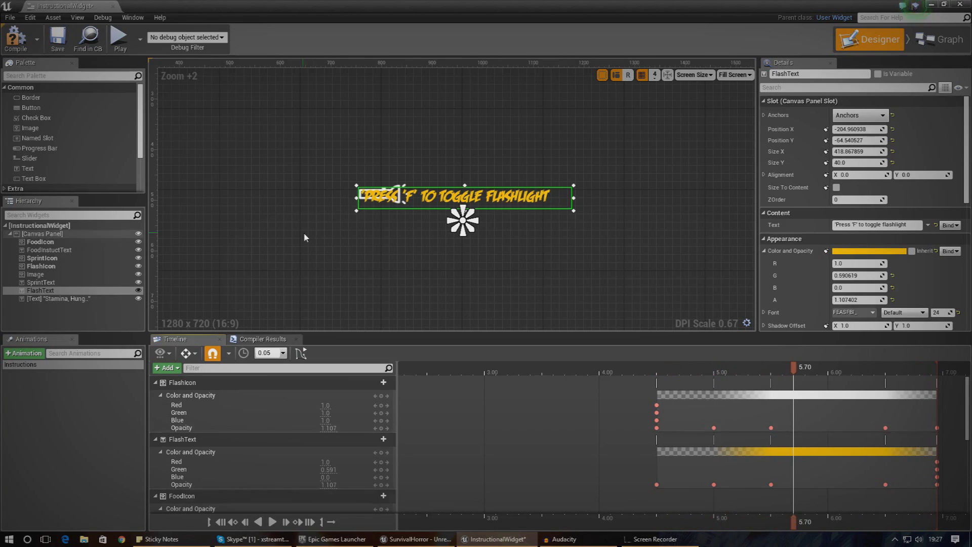
Move FlashIcon on the canvas so it sits just left of the flashlight instruction text without overlapping it
scroll(304, 237, "up", 6)
left_click(309, 194)
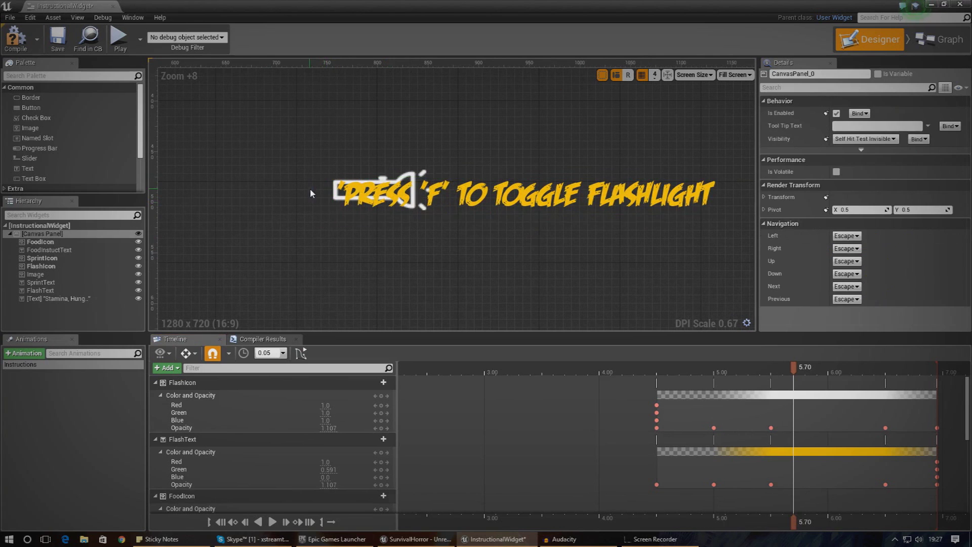
left_click(362, 179)
left_click_drag(363, 178, 253, 182)
Set the anchors of both FlashIcon and FlashText to the centre of the canvas
left_click(859, 115)
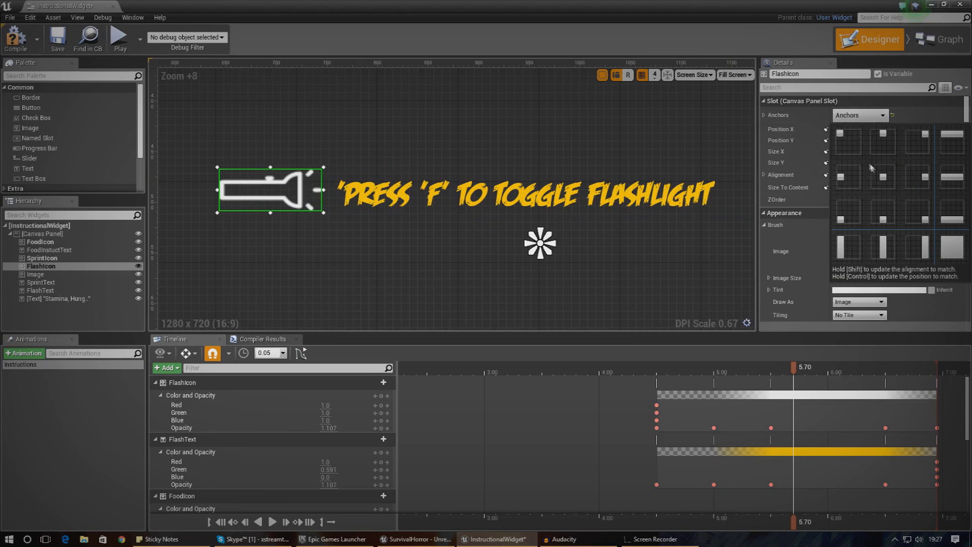
left_click(882, 176)
left_click(527, 196)
left_click(860, 115)
left_click(872, 198)
left_click(615, 133)
Close the InstructionalWidget editor and play-test the level in the viewport to check the hint sequence, ending the session when done
scroll(616, 133, "down", 14)
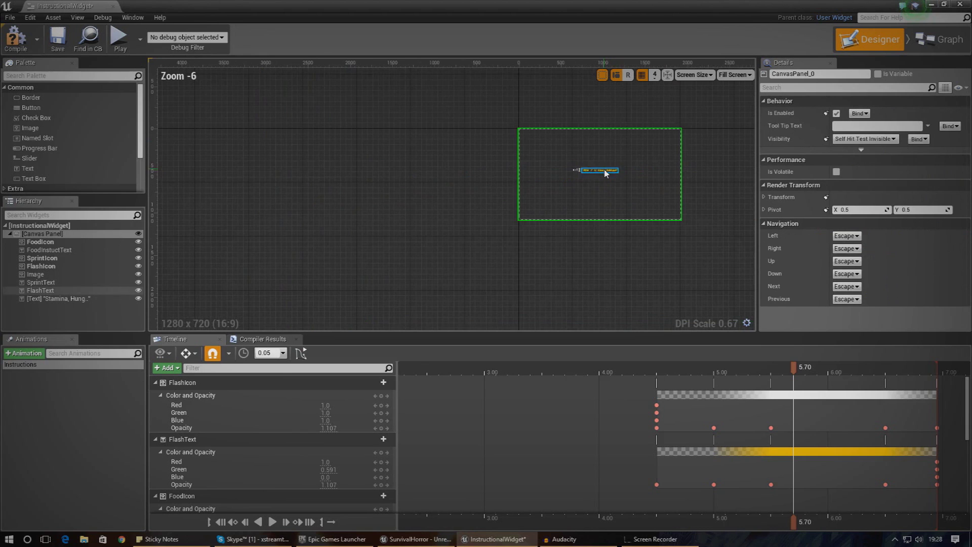
scroll(694, 152, "up", 5)
key("super+Down")
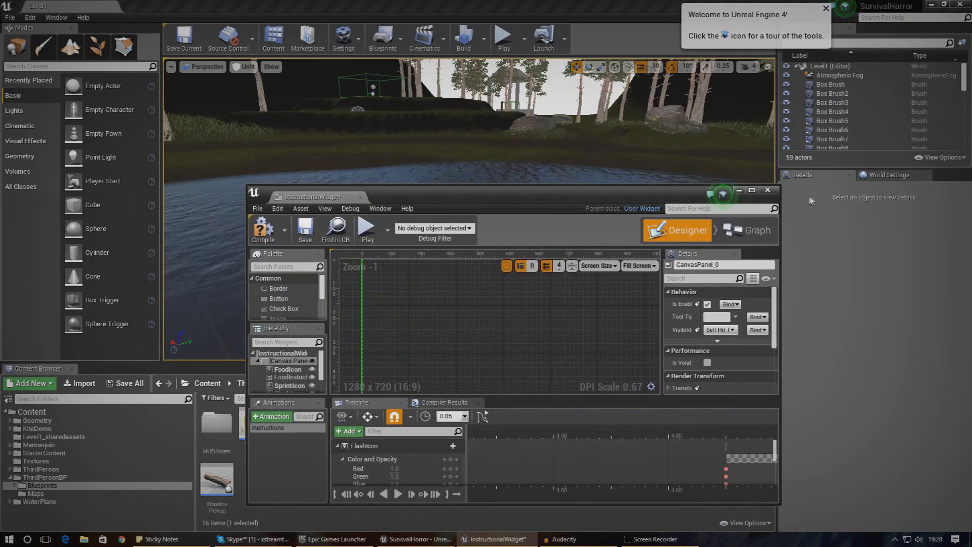
left_click(768, 190)
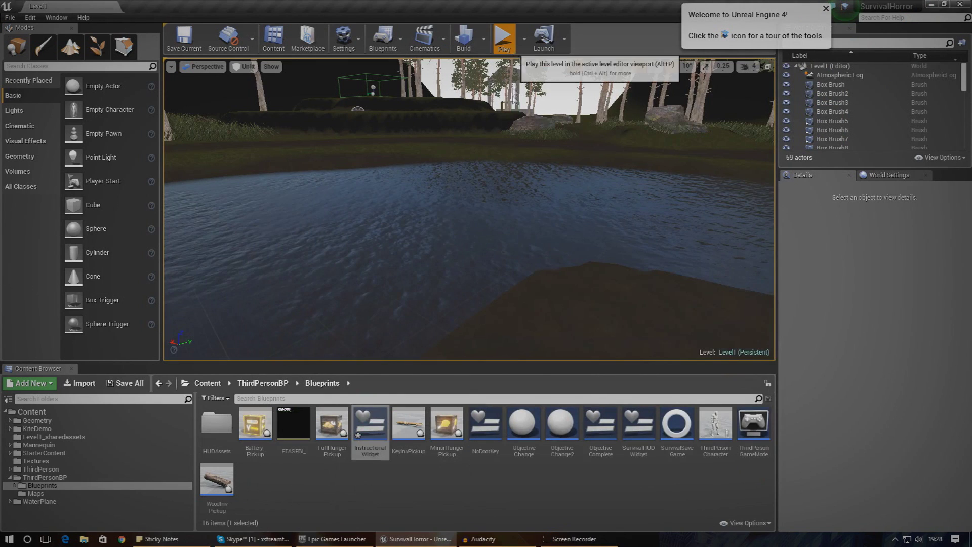
left_click(504, 39)
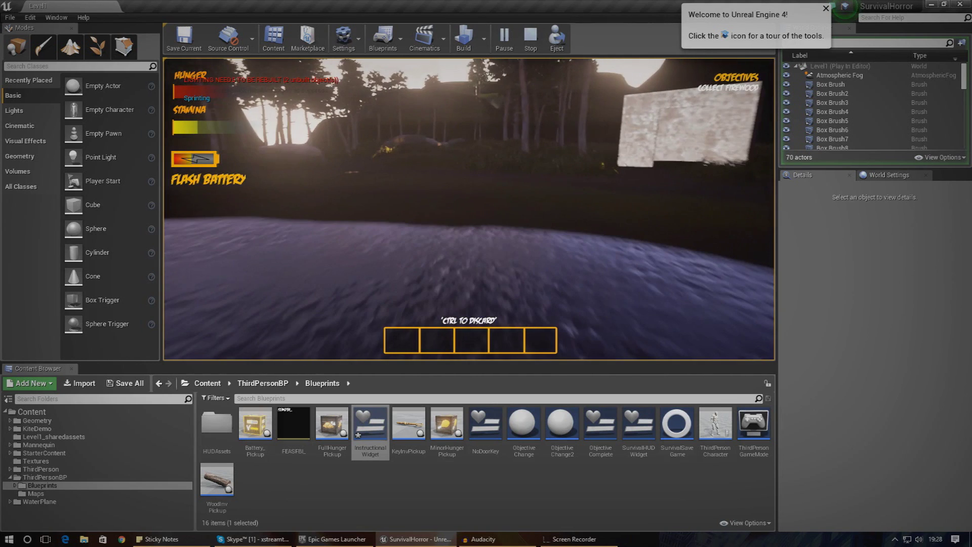
key("Escape")
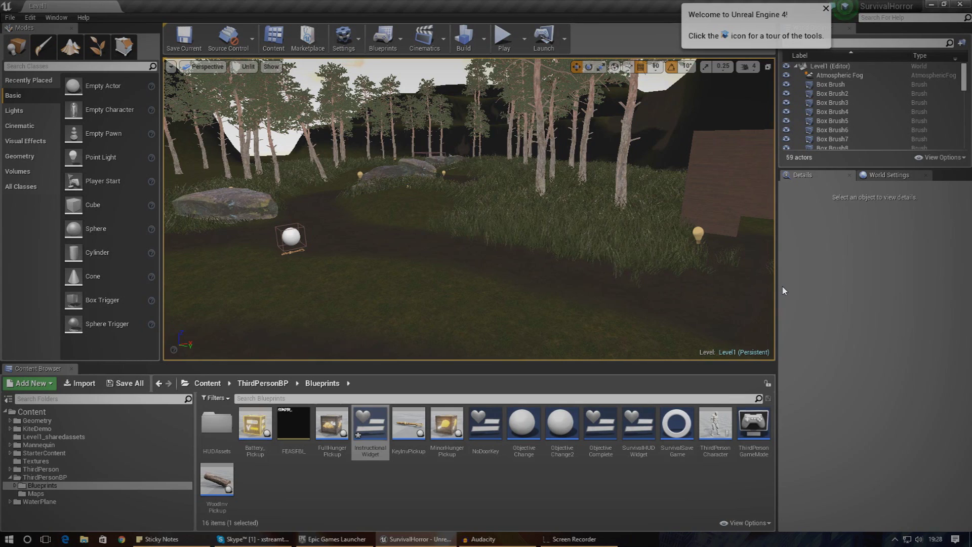
Face the wooden wall in the level viewport and start another play-test of the level
left_click_drag(755, 284, 755, 228)
left_click_drag(592, 255, 633, 268)
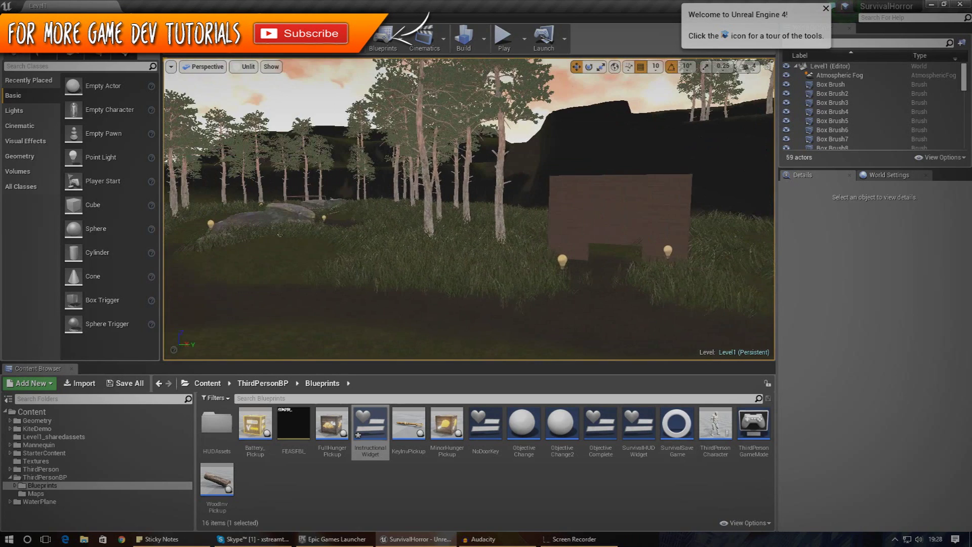
left_click(504, 38)
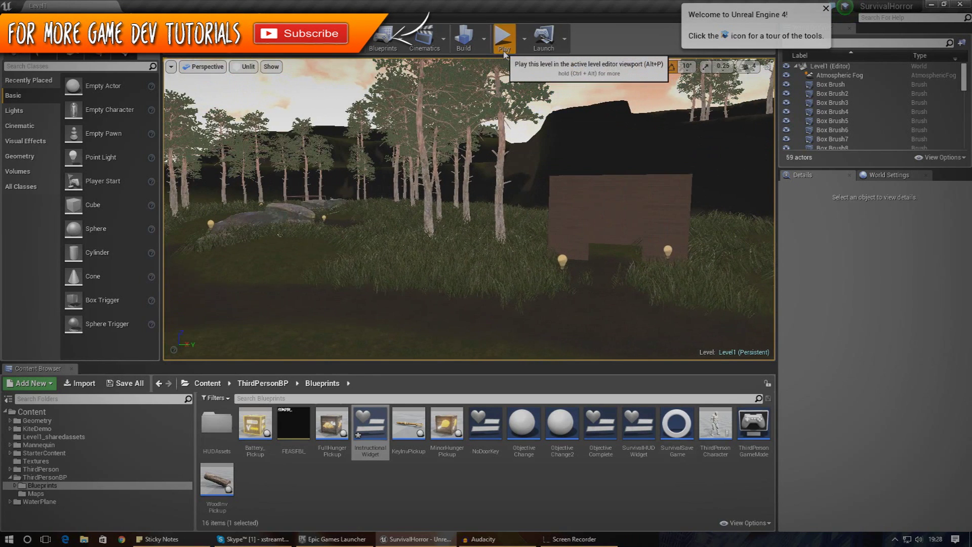